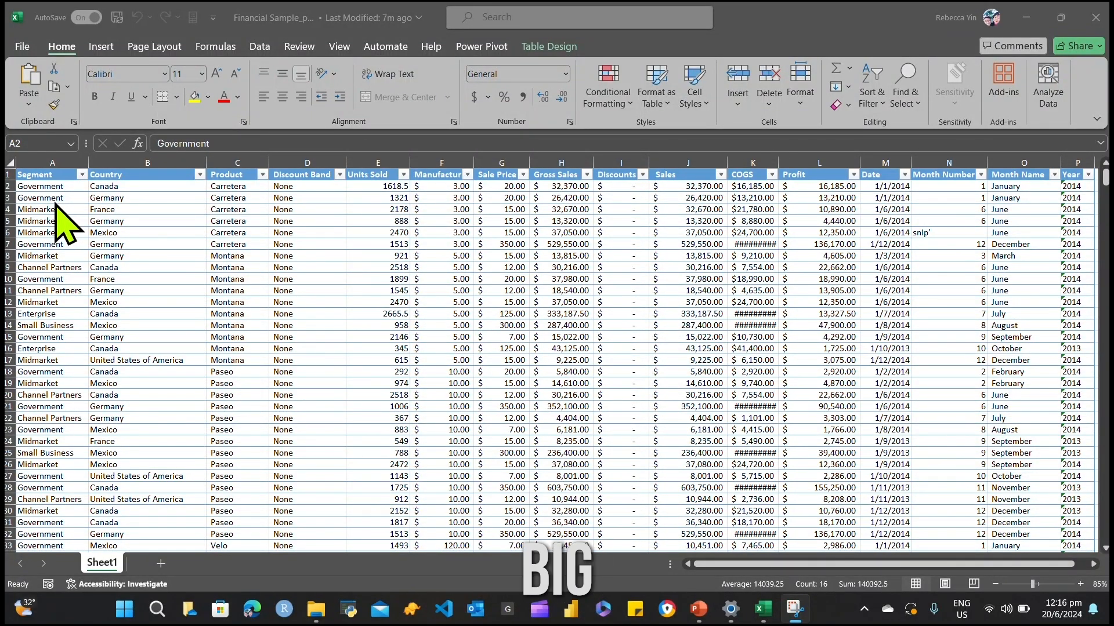
# Check how many columns and rows the financial table spans, starting from the Segment header.
pyautogui.click(50, 176)
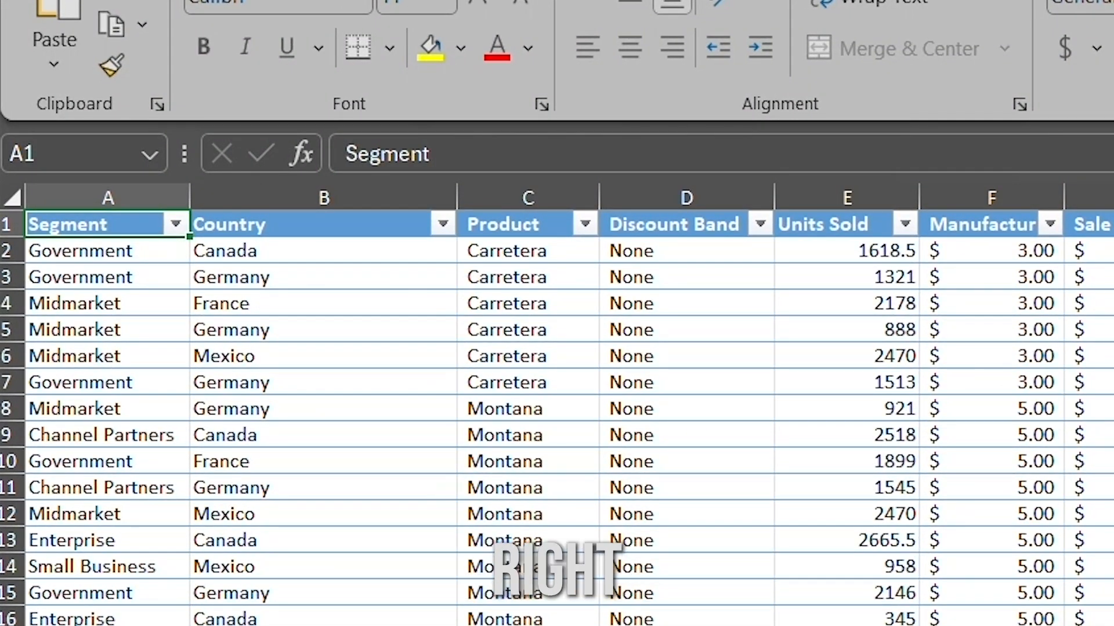
pyautogui.hotkey('ctrl', 'shift', 'Right')
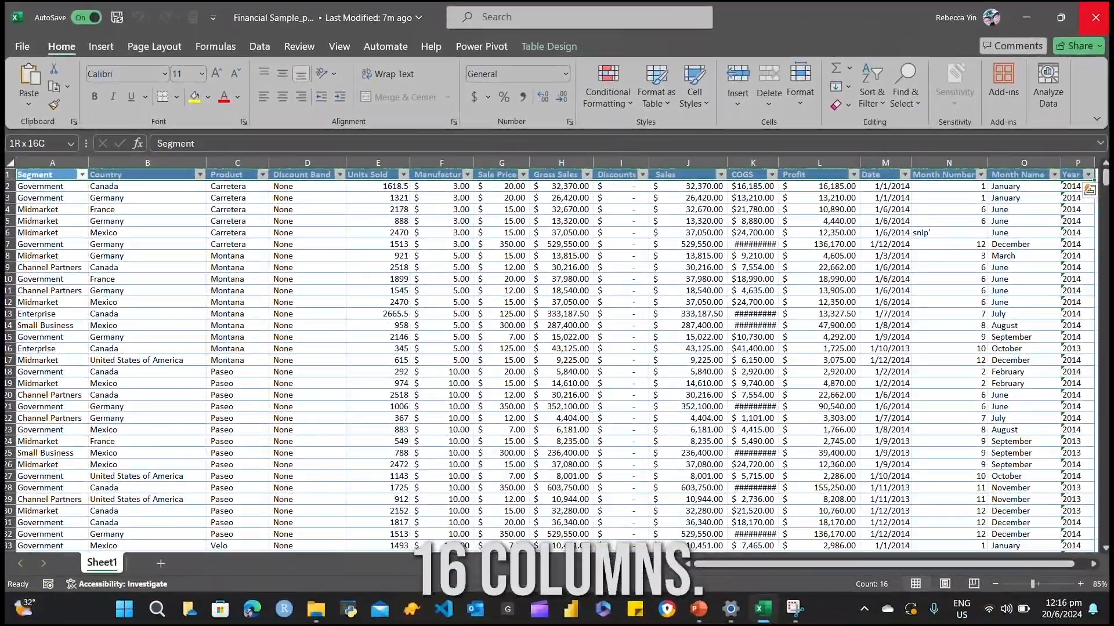
pyautogui.hotkey('ctrl', 'shift', 'Left')
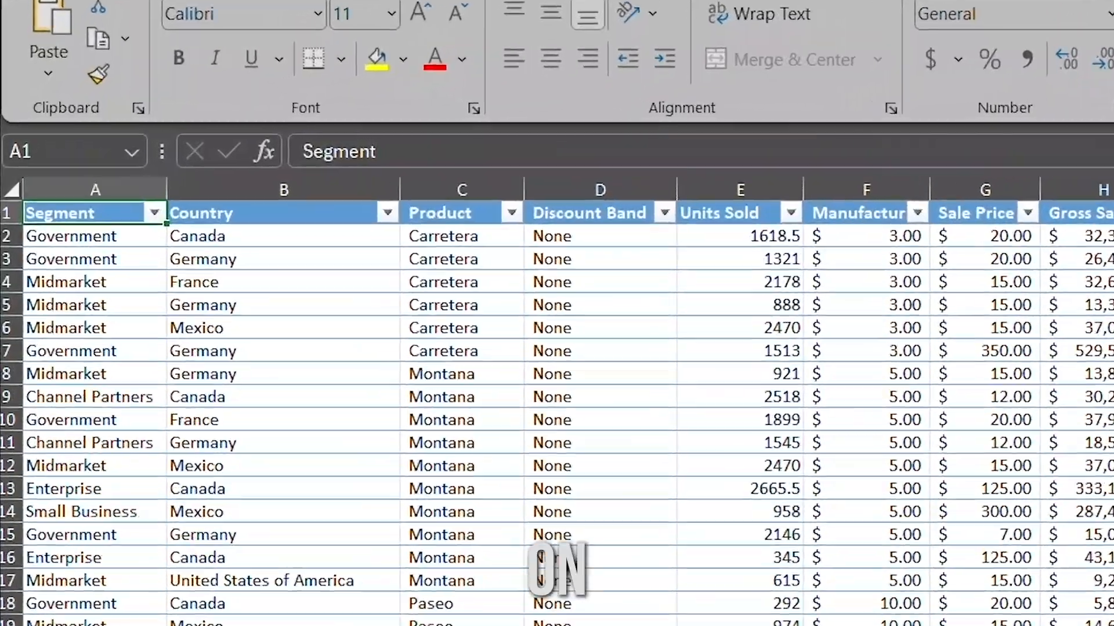
pyautogui.hotkey('ctrl', 'Down')
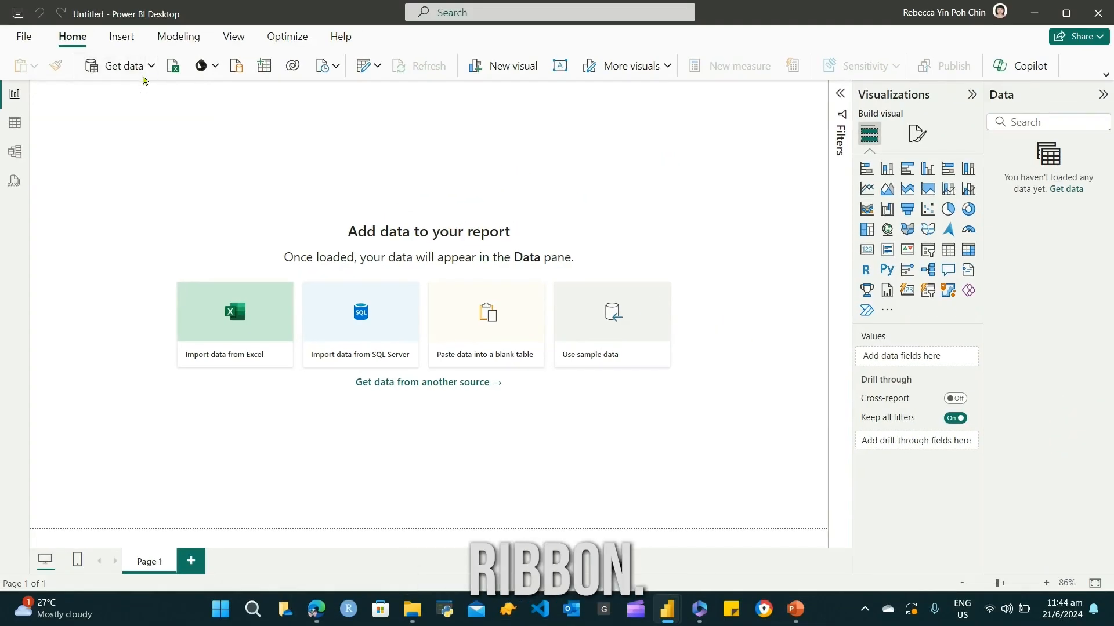
# Switch to Power BI Desktop and load the financials table from the Excel workbook Financial Sample_part2.xlsx.
pyautogui.click(142, 75)
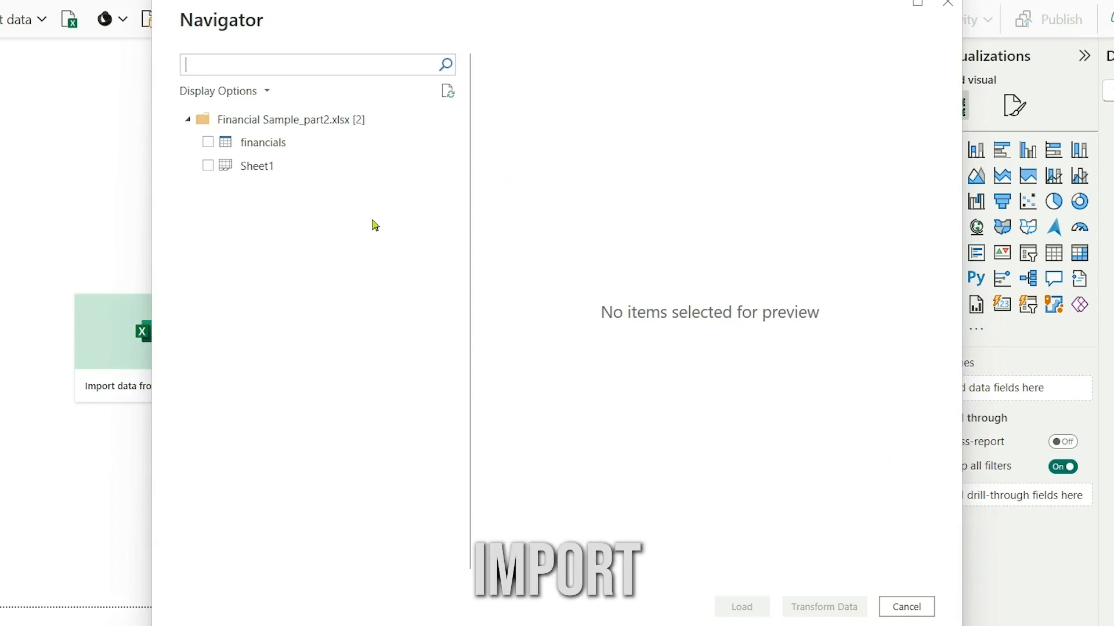
pyautogui.click(207, 142)
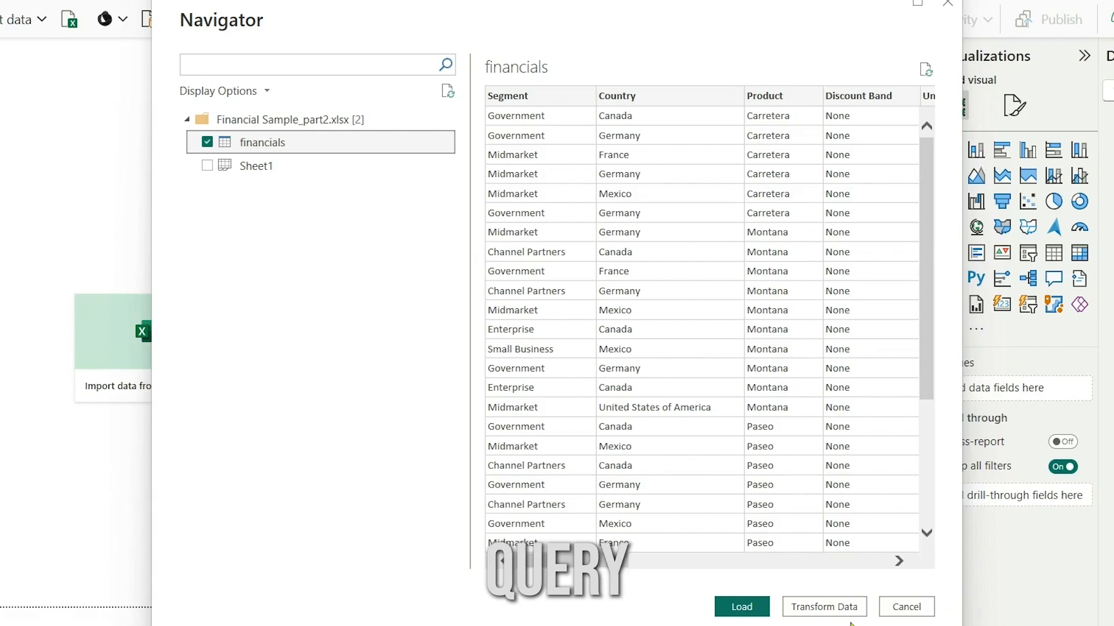
pyautogui.click(741, 607)
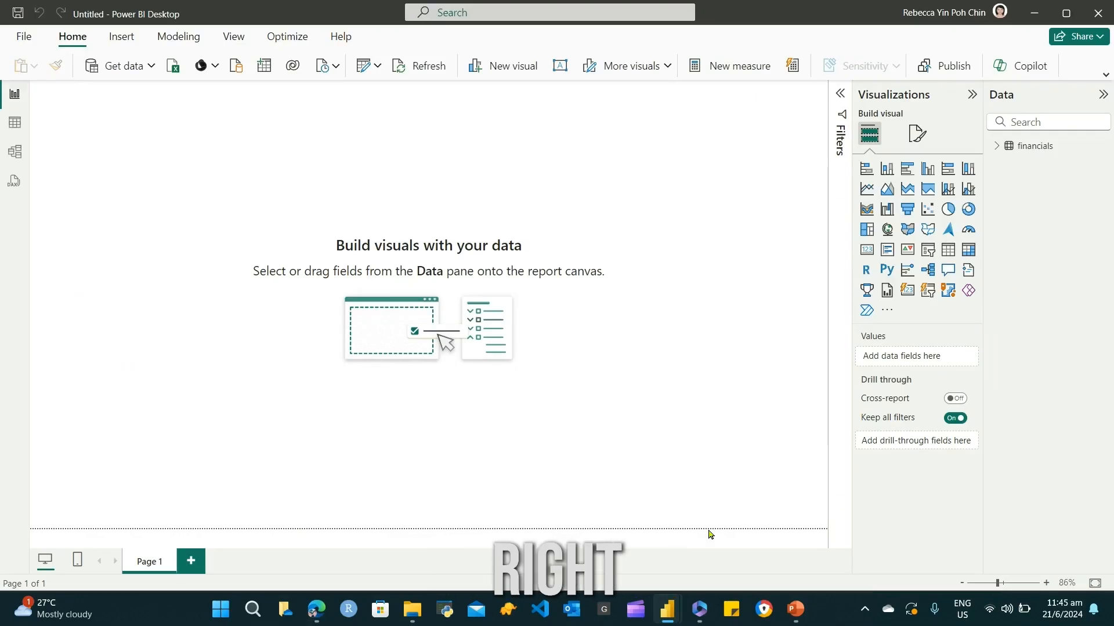
# Examine the loaded financials table's fields, its rows in the table view and its card in the model view, ending in the report view.
pyautogui.click(997, 146)
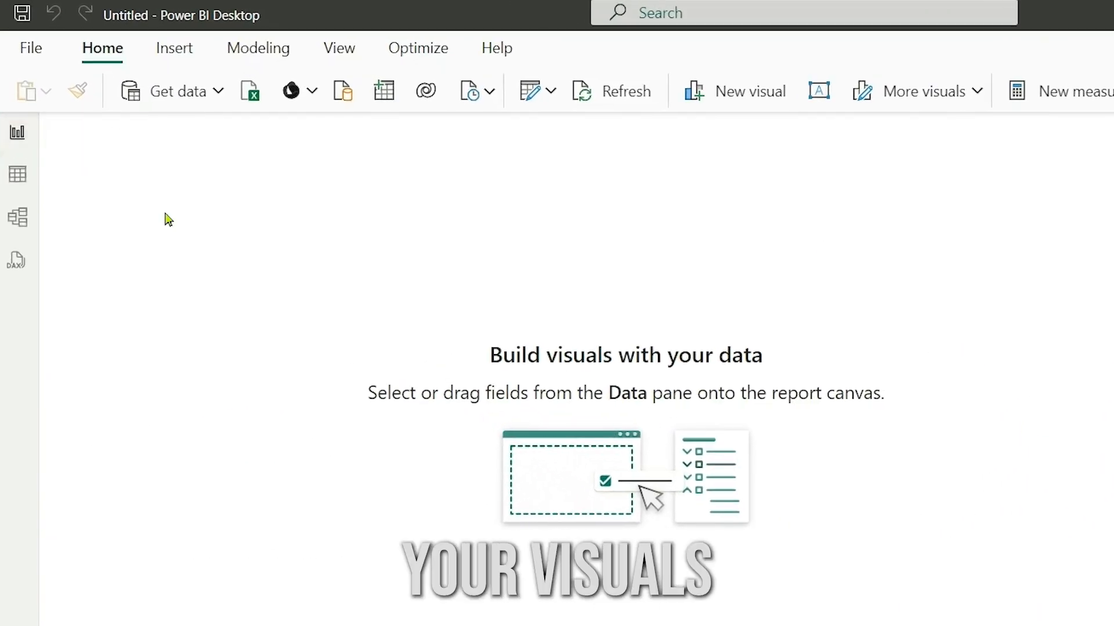
pyautogui.click(15, 184)
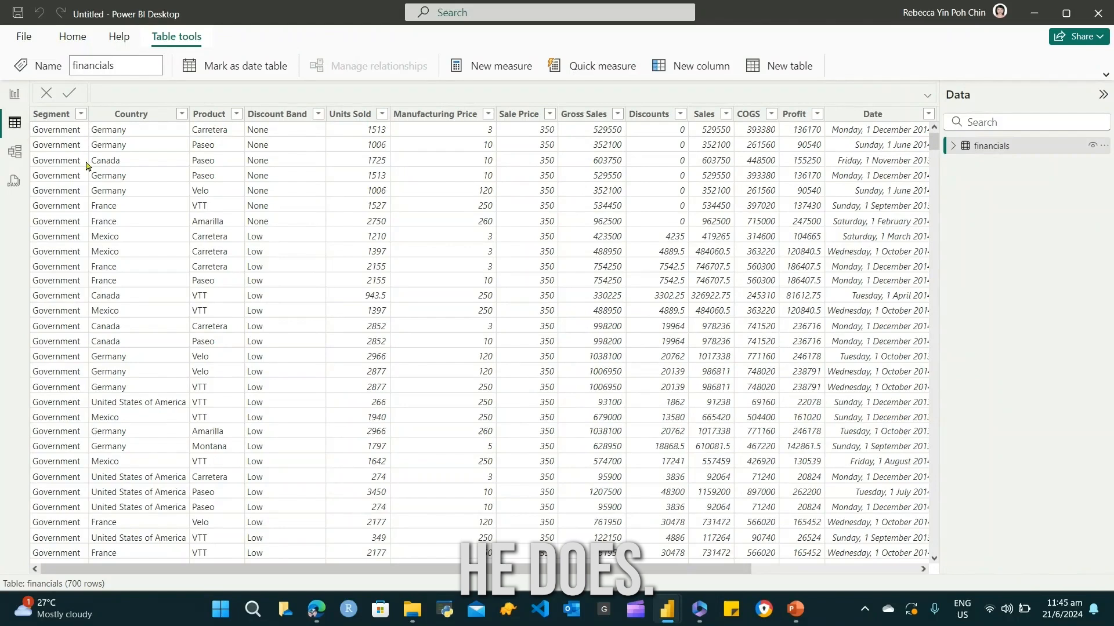
pyautogui.moveTo(299, 570); pyautogui.dragTo(575, 619)
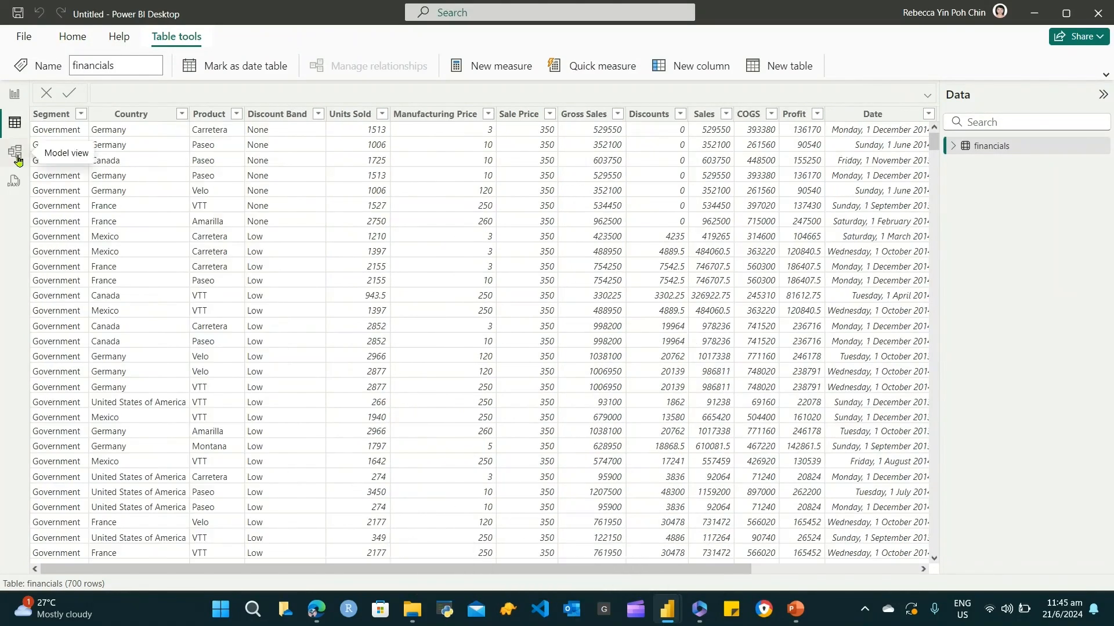
pyautogui.click(18, 159)
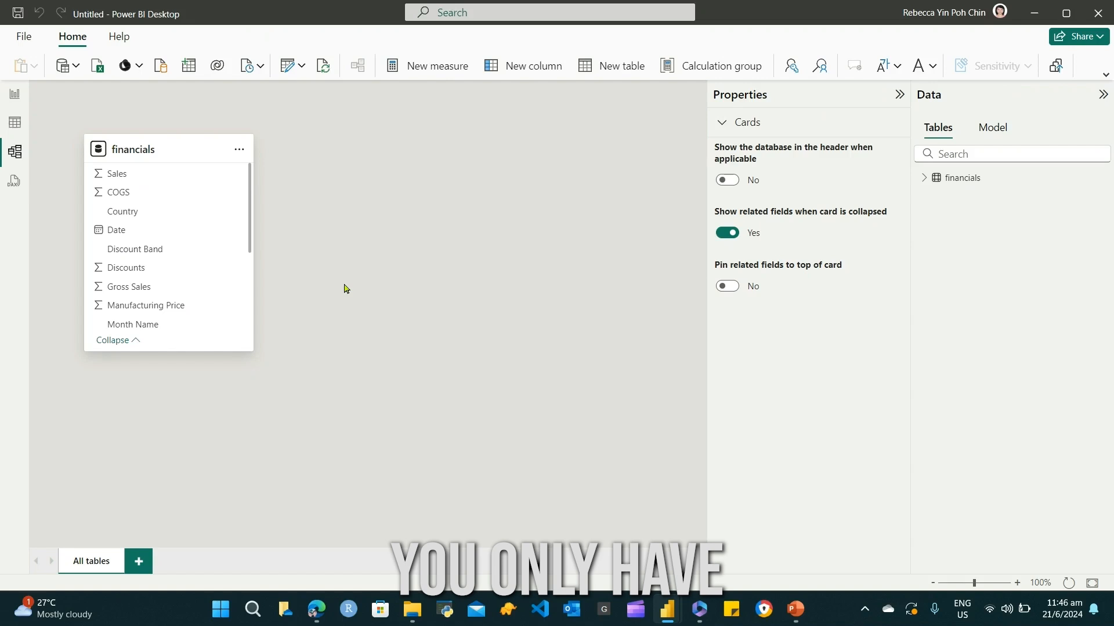
pyautogui.click(7, 101)
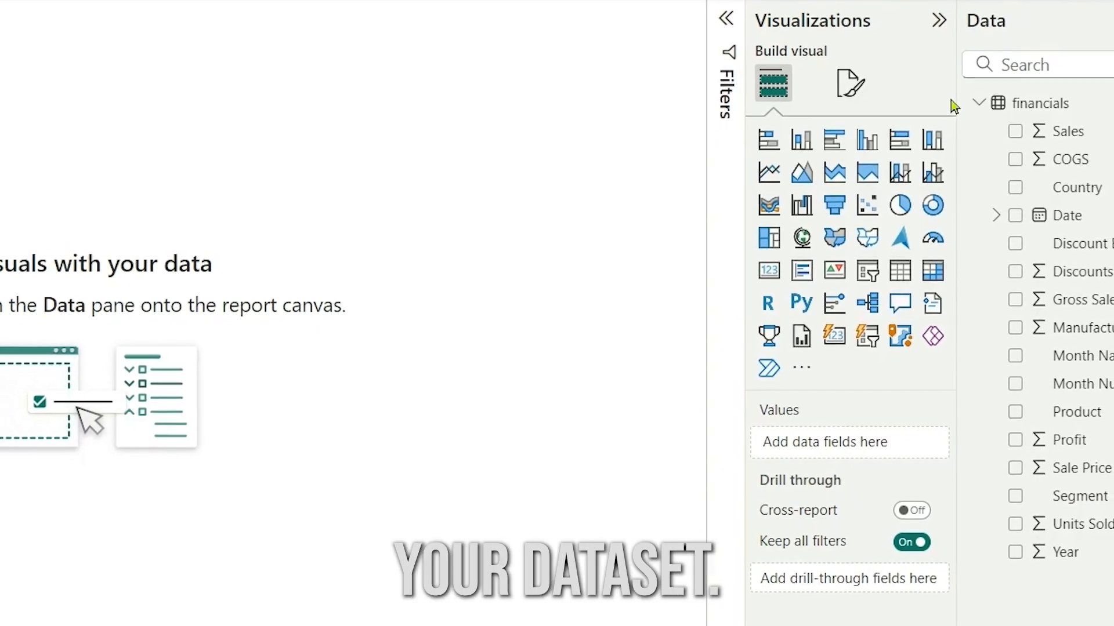
pyautogui.click(997, 96)
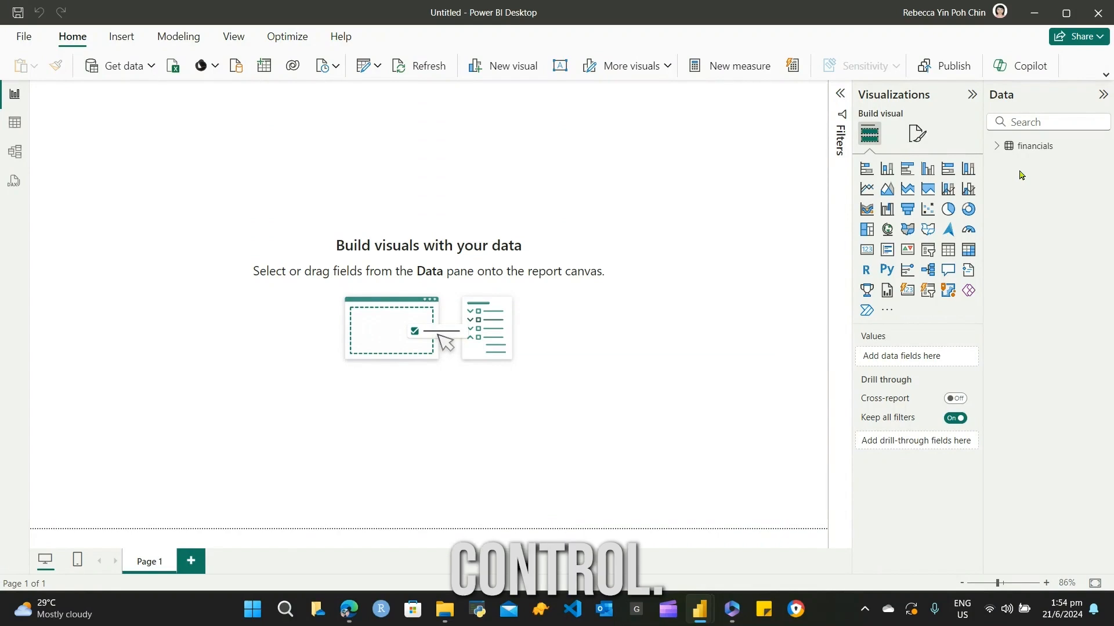
# Save the report to the Desktop as finance_sample_part2.
pyautogui.hotkey('ctrl', 's')
pyautogui.write('f')
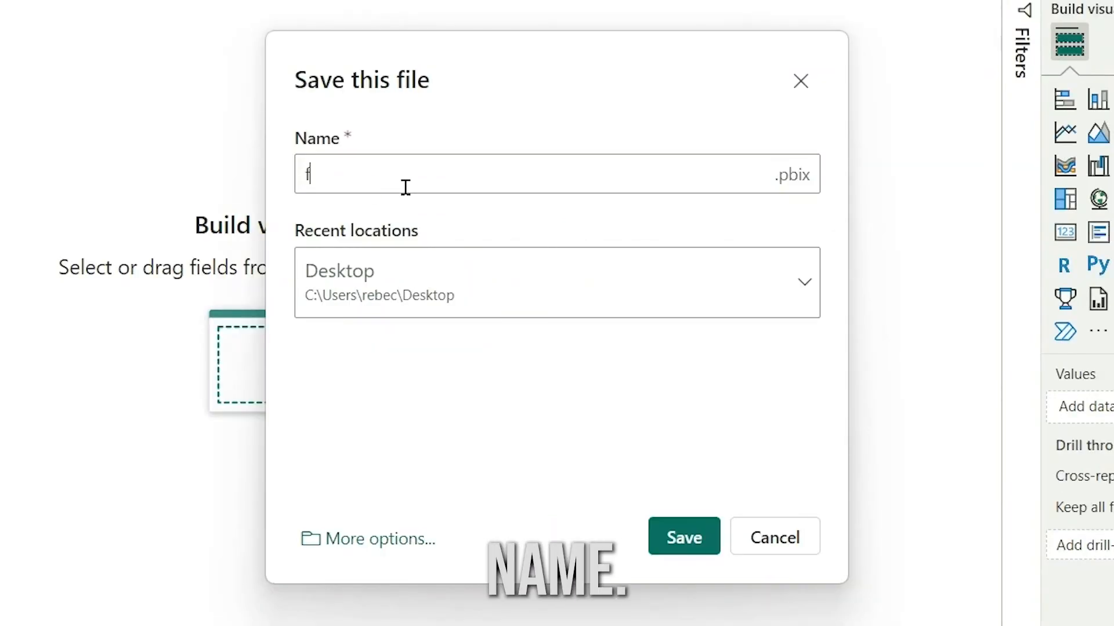
pyautogui.write('inance_sam')
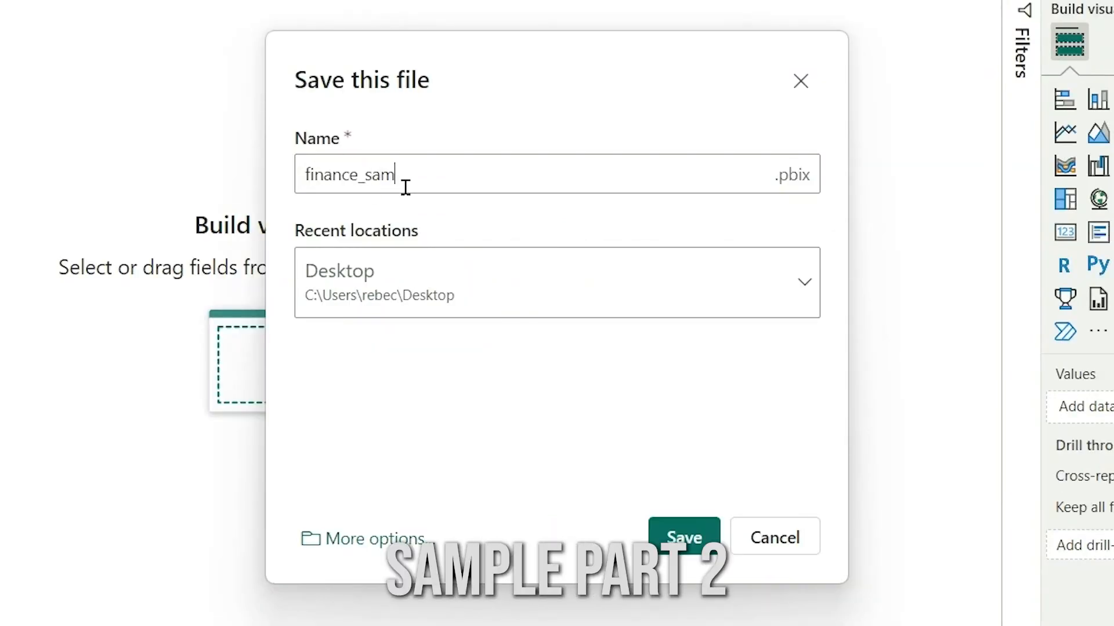
pyautogui.write('ple_part2')
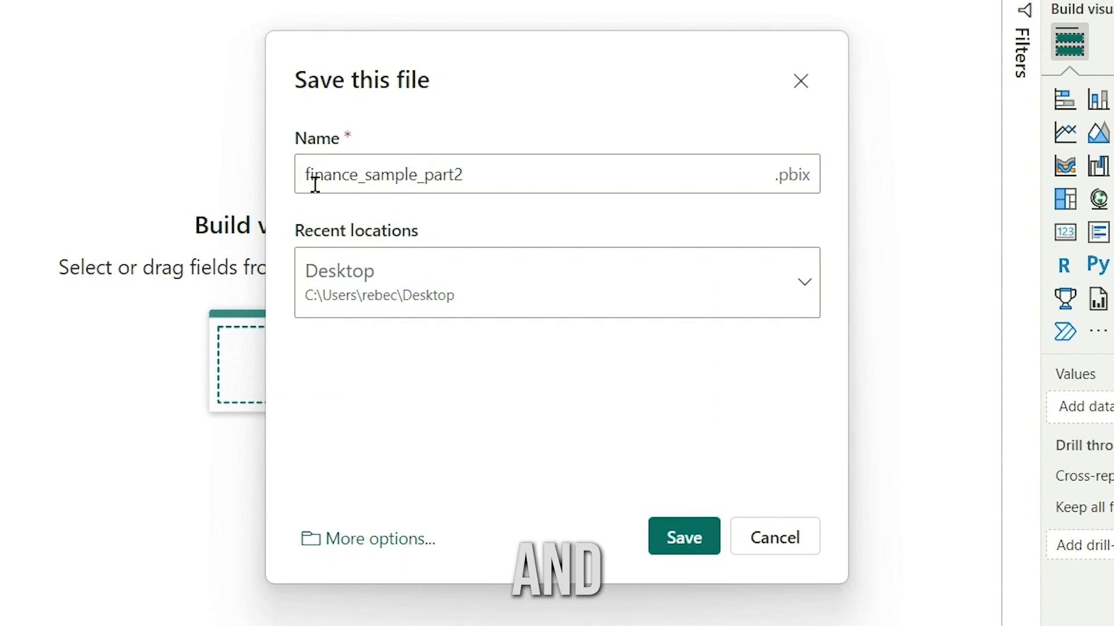
pyautogui.click(668, 539)
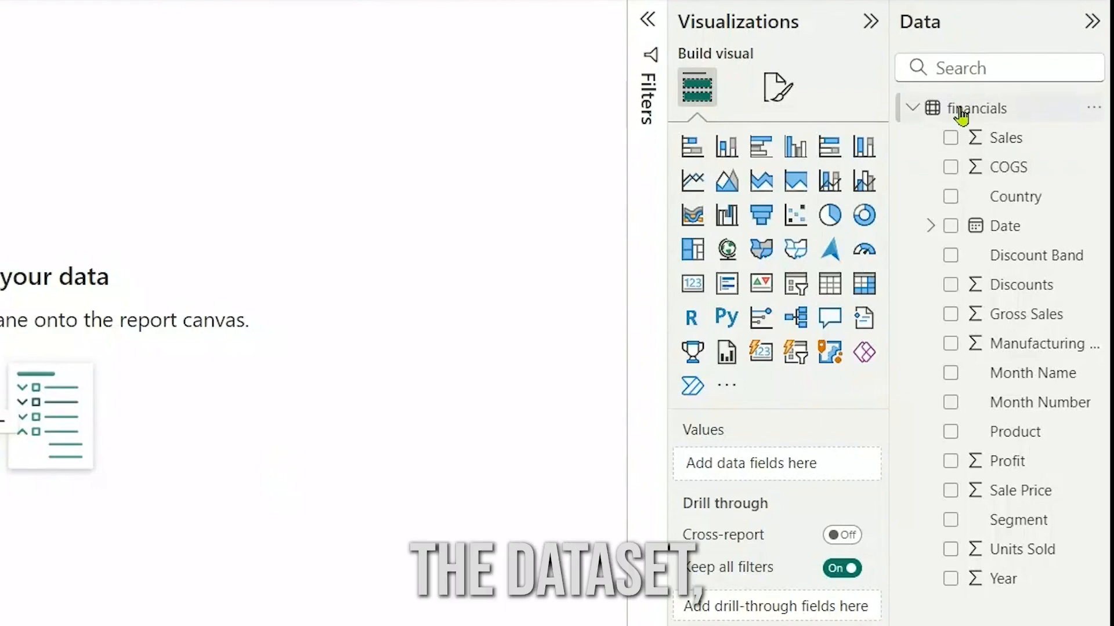
# Open the financials query for editing and rename it finance_sample.
pyautogui.rightClick(960, 115)
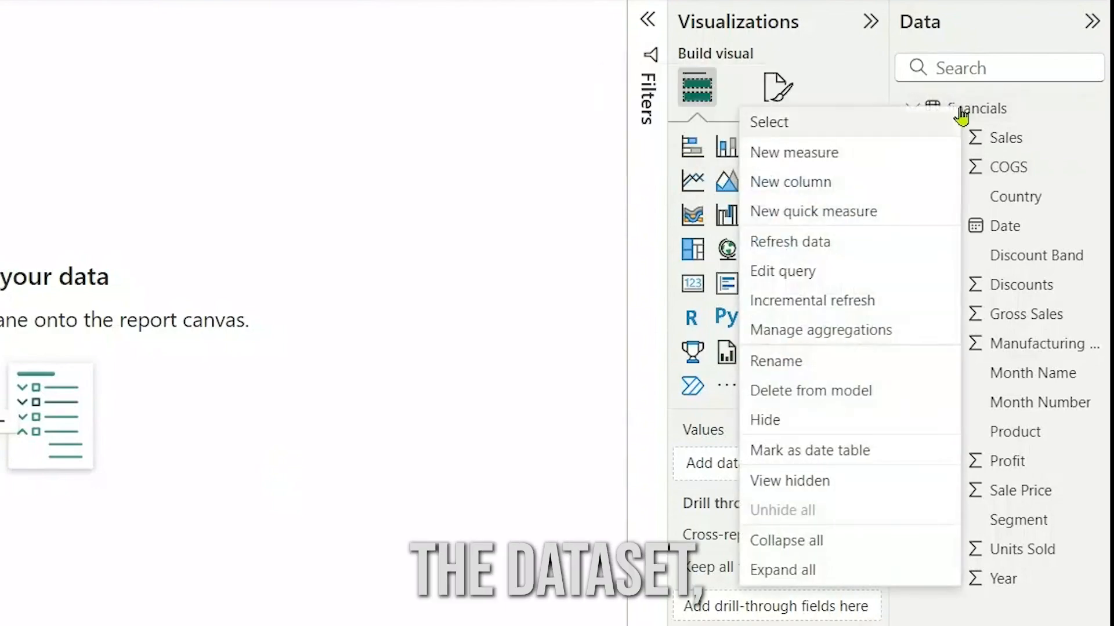
pyautogui.click(889, 277)
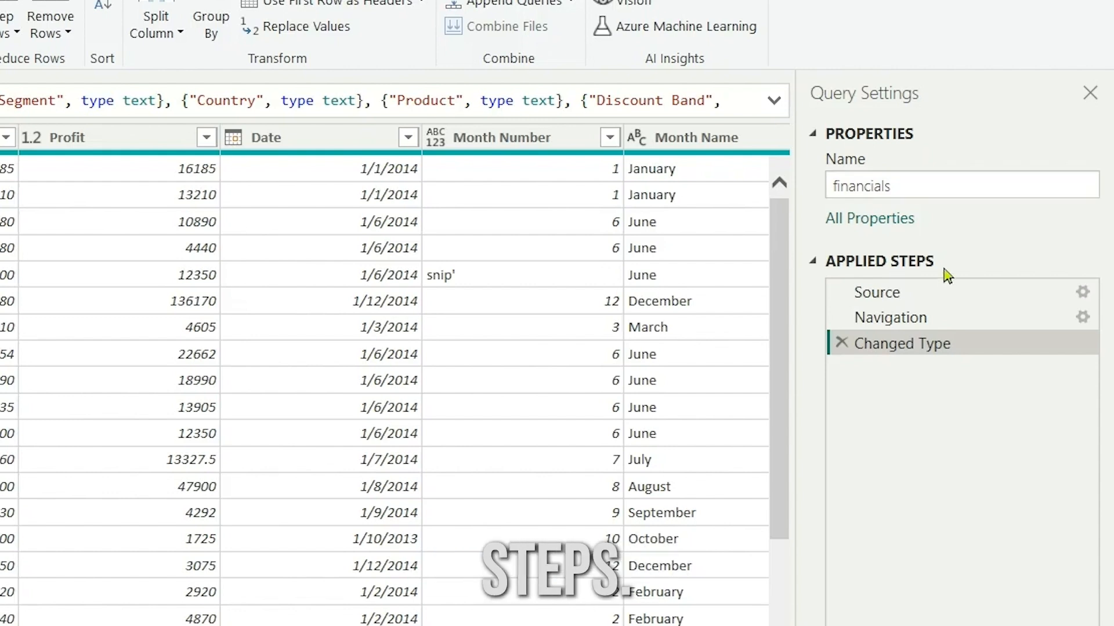
pyautogui.click(955, 183)
pyautogui.press('BackSpace')
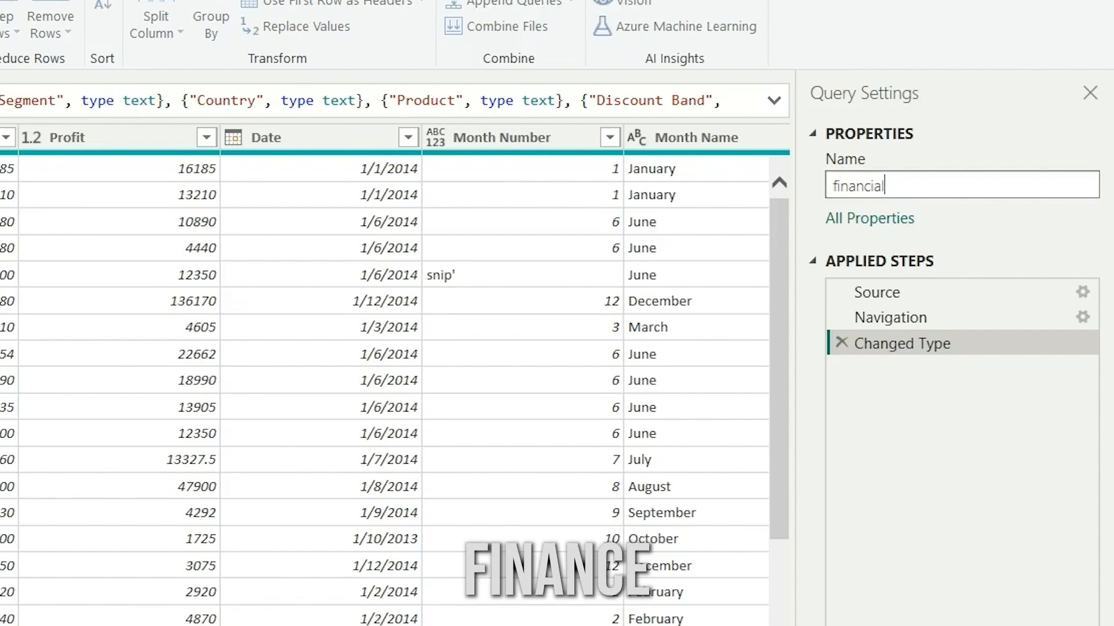
pyautogui.press('BackSpace')
pyautogui.press('BackSpace')
pyautogui.press('BackSpace')
pyautogui.write('e_sample')
pyautogui.press('Return')
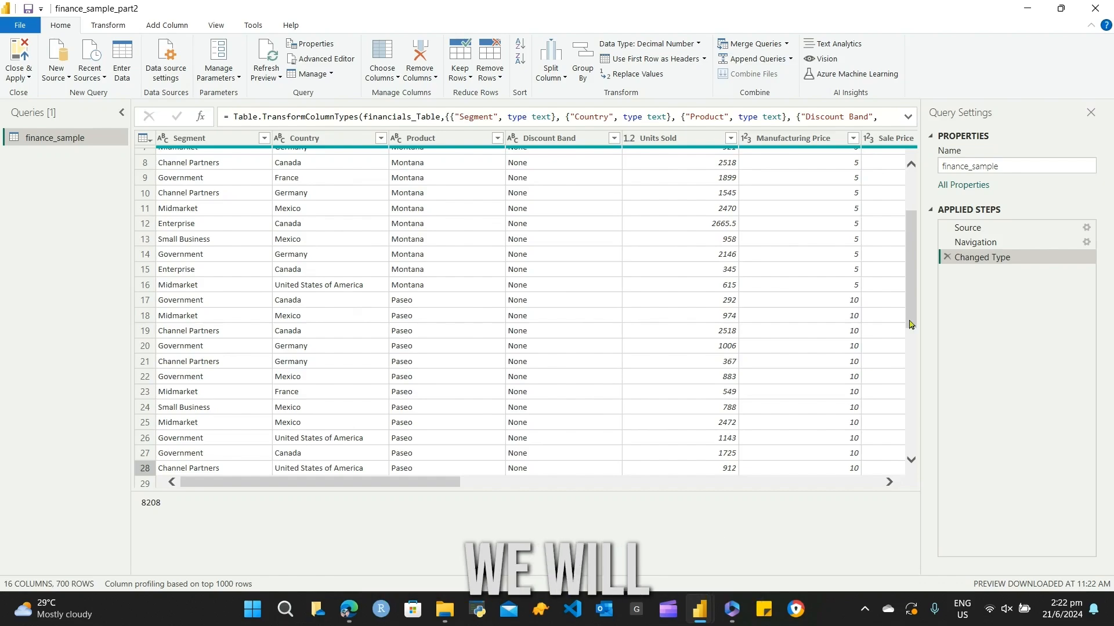
# Transform the text in the Segment column to uppercase.
pyautogui.scroll(3, 565, 164)
pyautogui.click(232, 138)
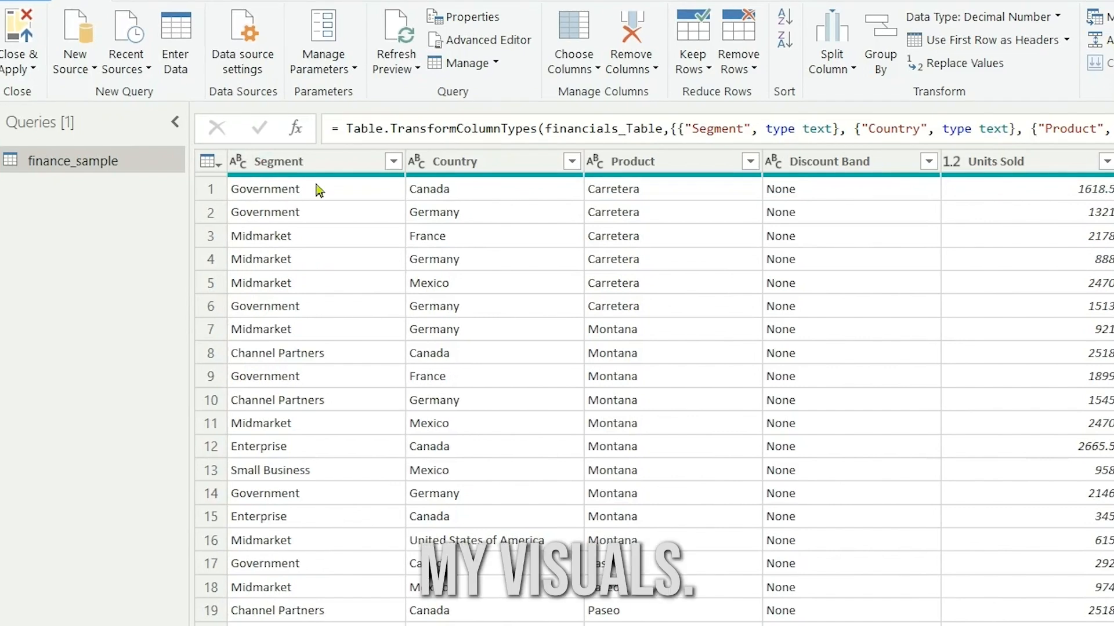
pyautogui.rightClick(370, 160)
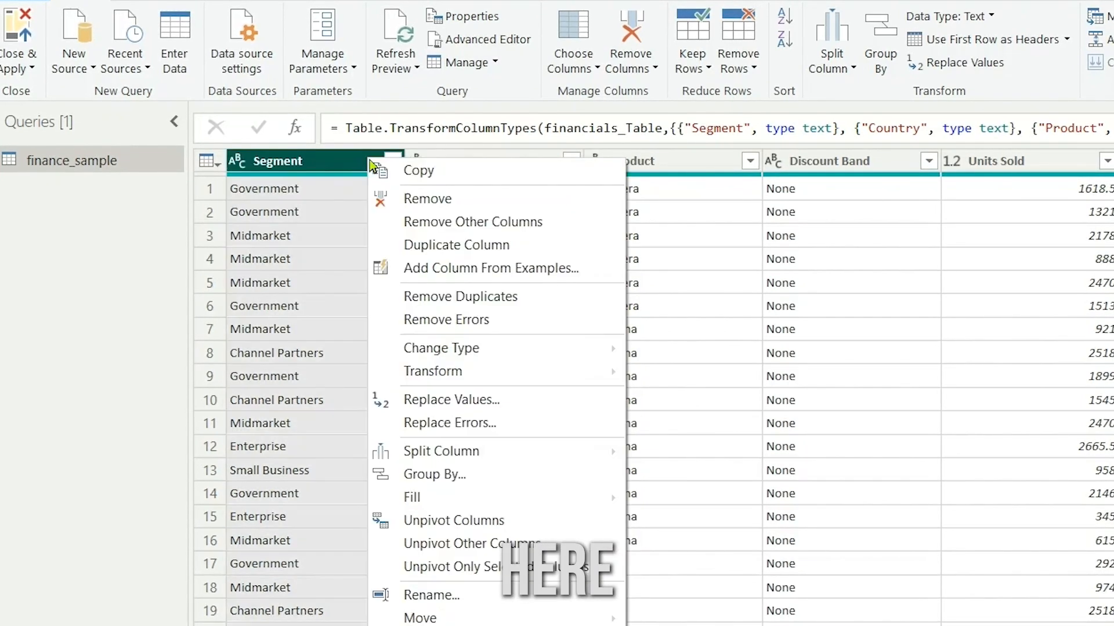
pyautogui.moveTo(441, 372)
pyautogui.click(682, 400)
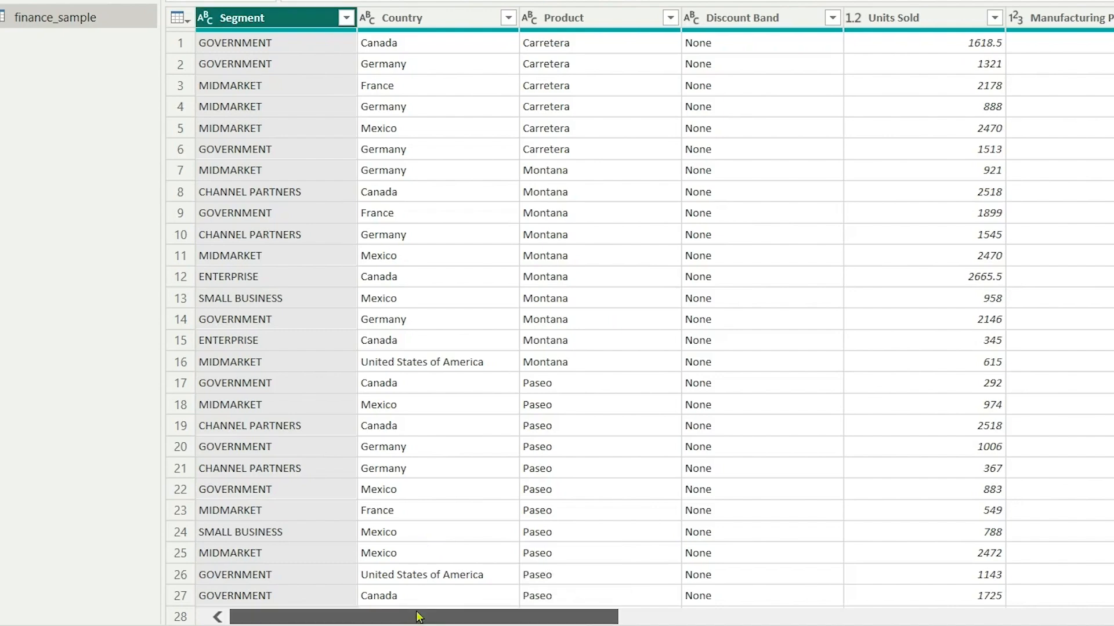
# Review the distinct values in the Country column, keeping all of them selected.
pyautogui.moveTo(419, 616); pyautogui.dragTo(462, 616)
pyautogui.click(308, 17)
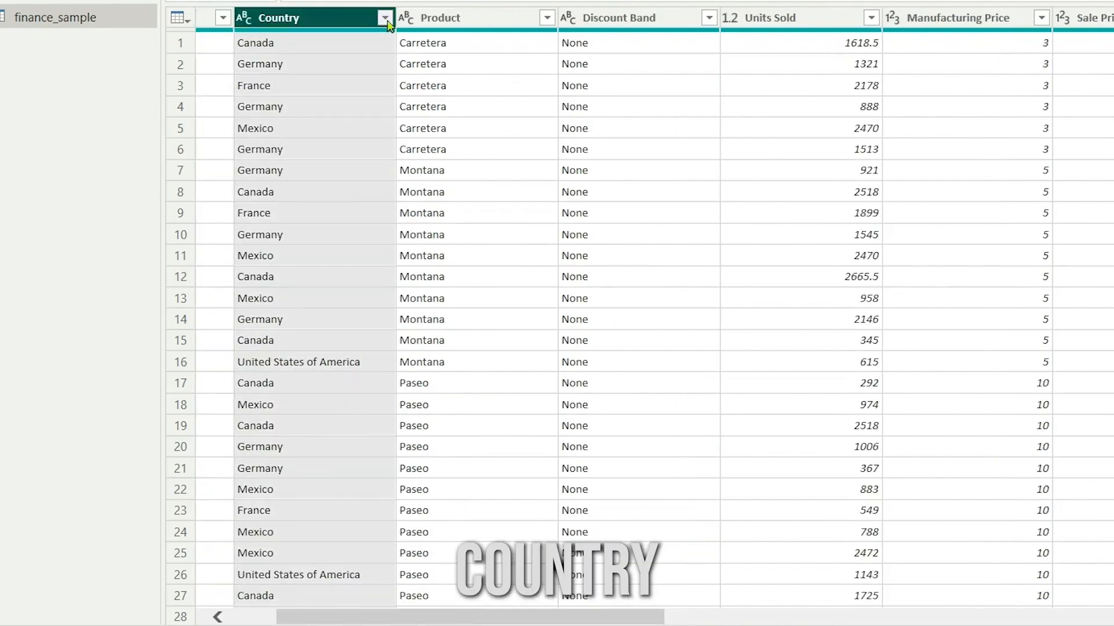
pyautogui.click(384, 17)
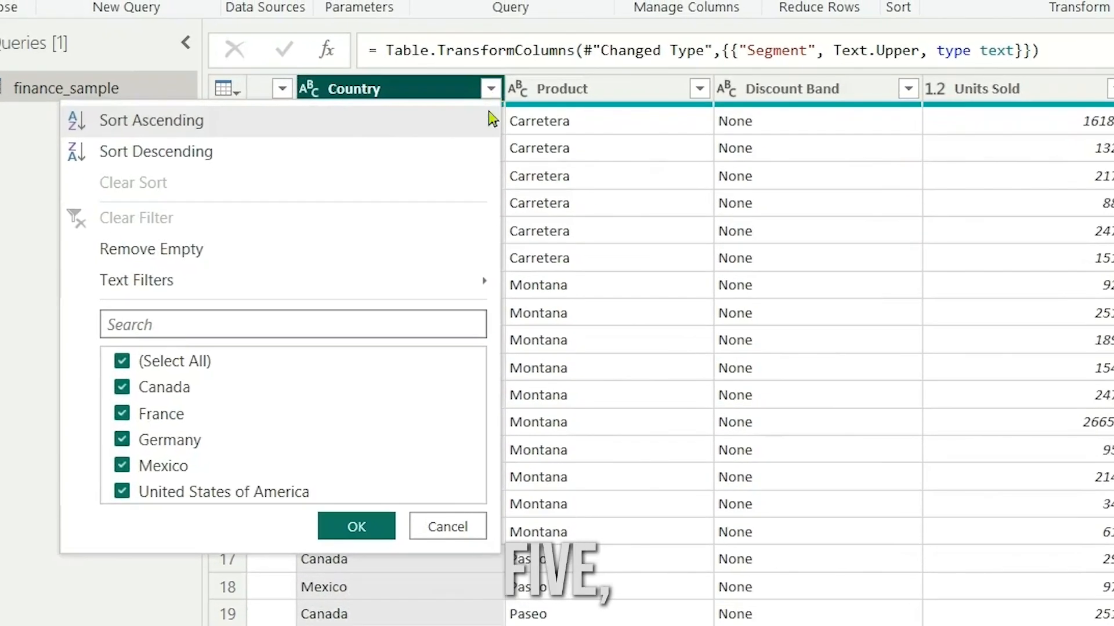
pyautogui.click(373, 529)
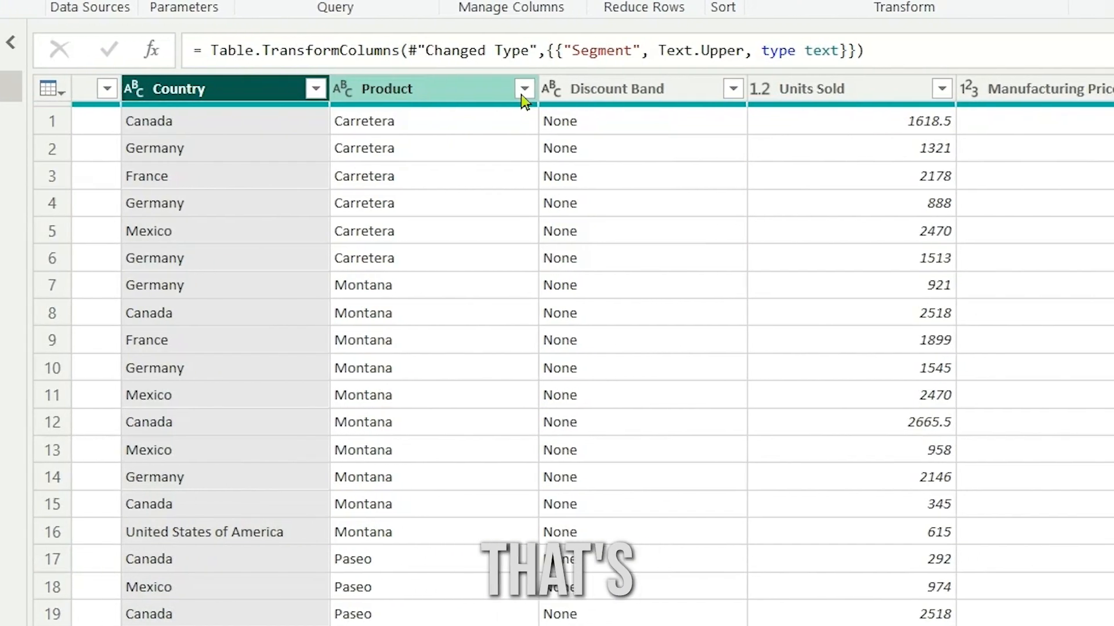
# Filter the Product column to exclude Montana.
pyautogui.click(524, 89)
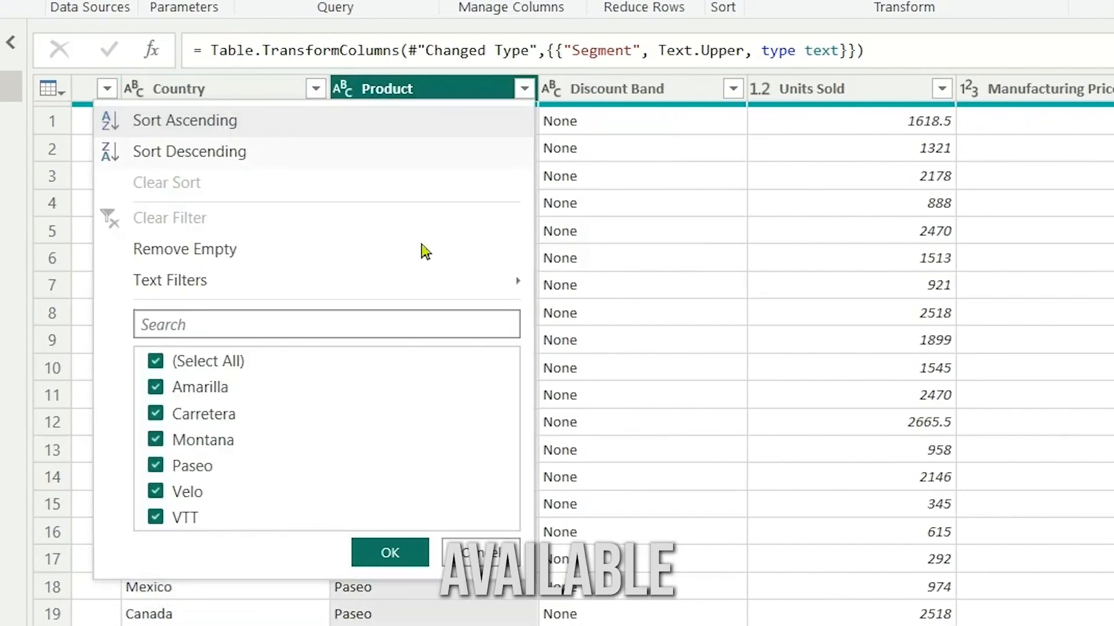
pyautogui.click(214, 442)
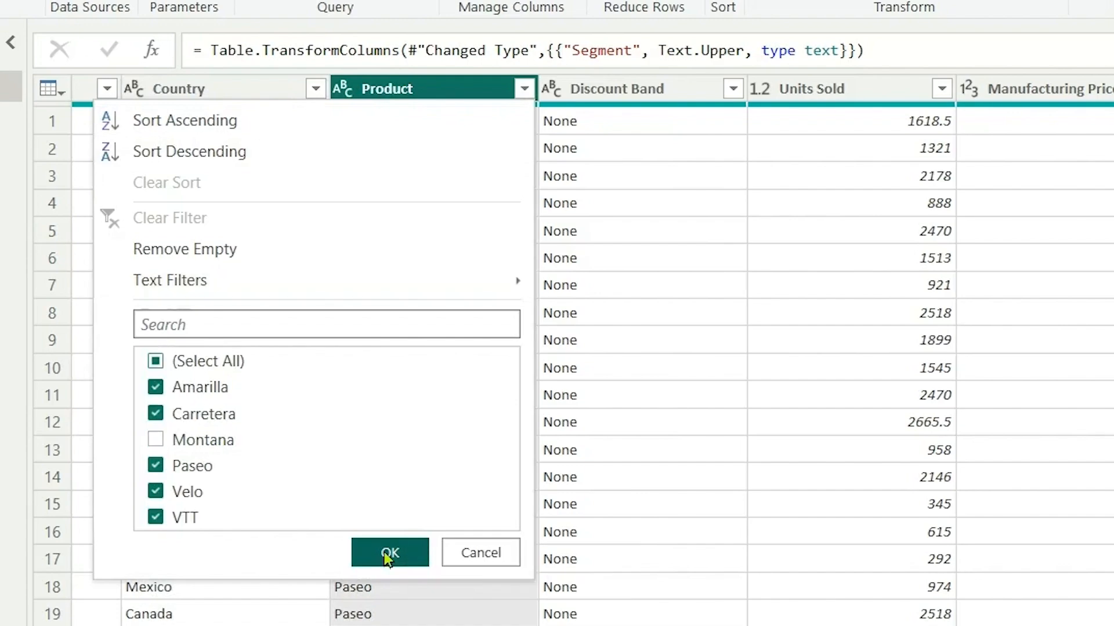
pyautogui.click(377, 522)
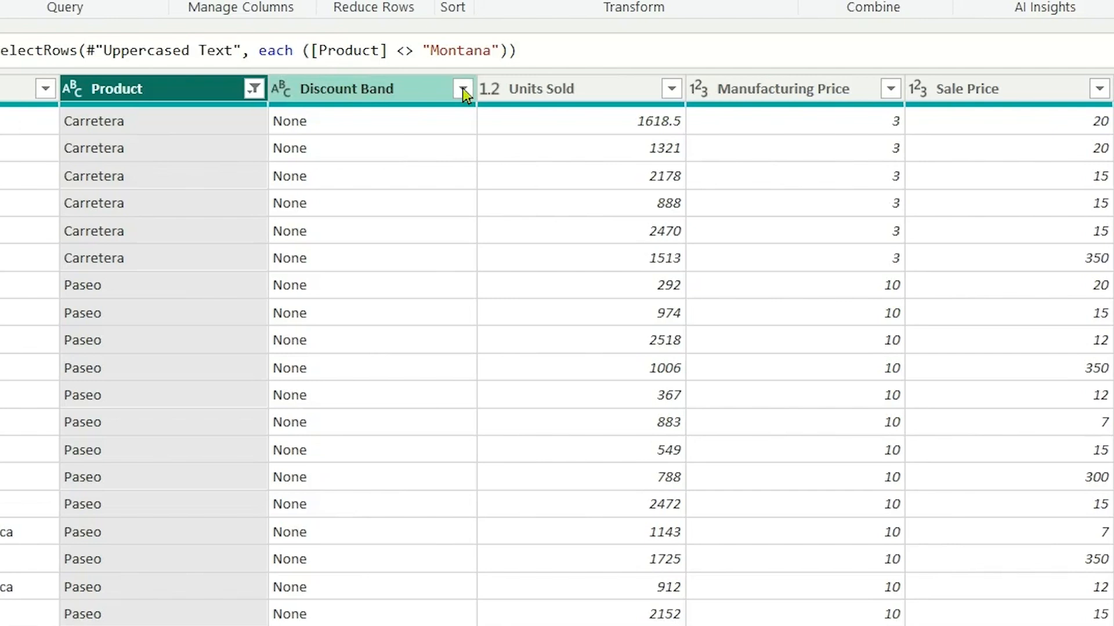
# Review the distinct values in the Discount Band and Units Sold columns without applying a filter.
pyautogui.click(462, 90)
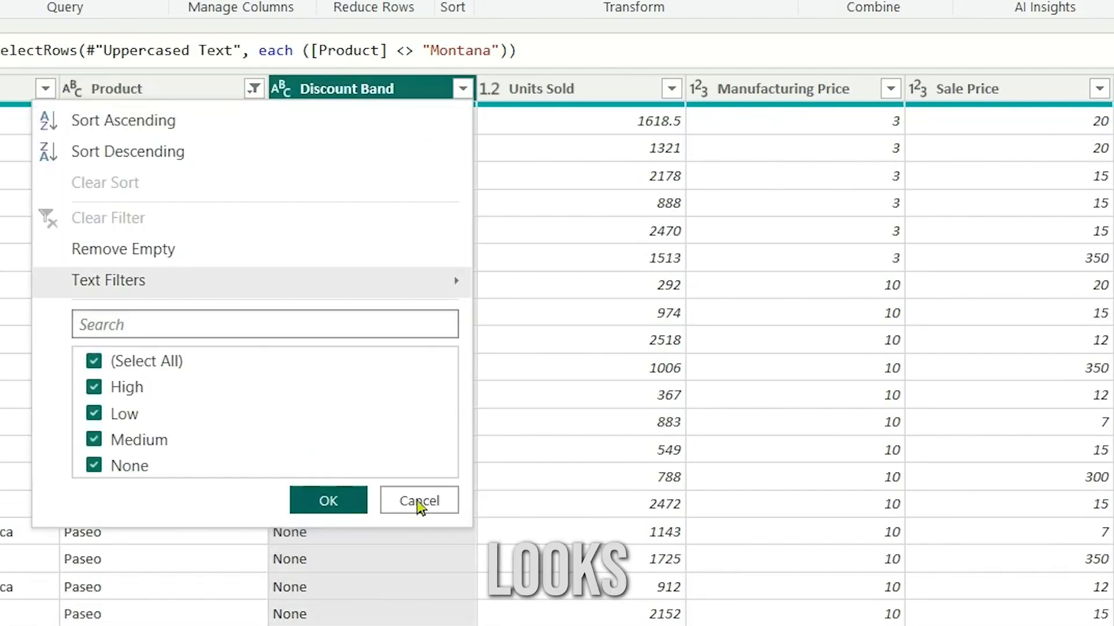
pyautogui.click(420, 502)
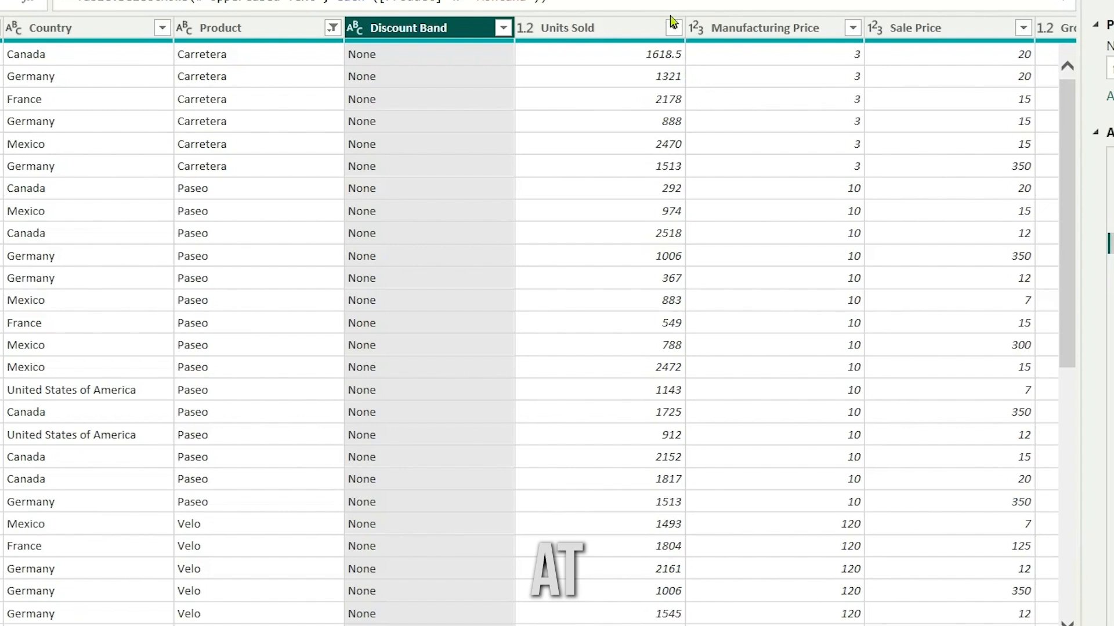
pyautogui.click(674, 27)
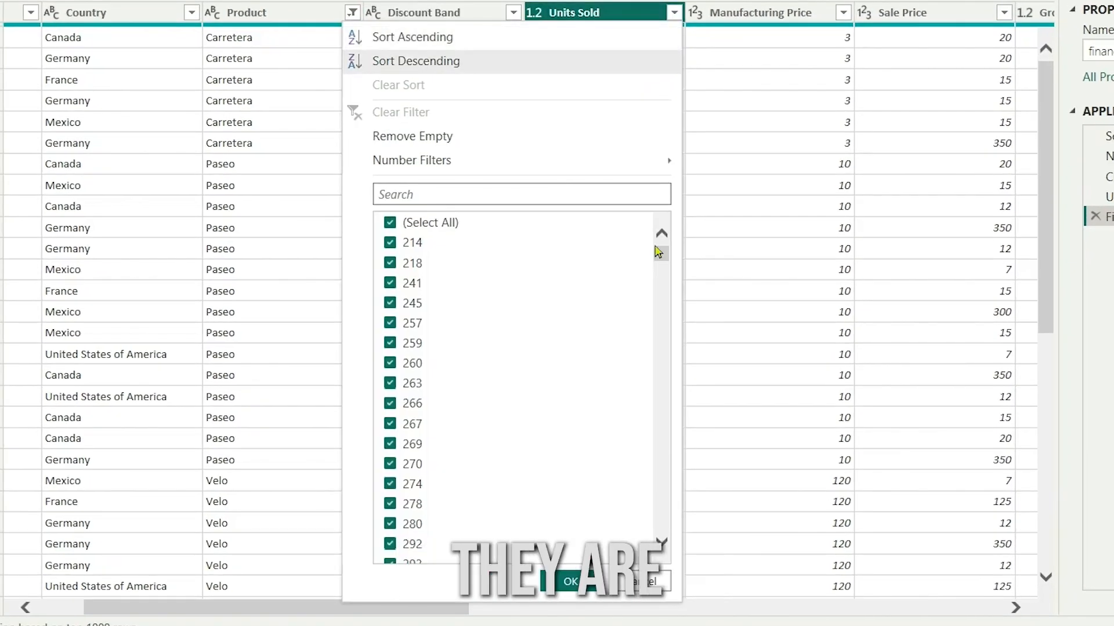
pyautogui.moveTo(658, 251); pyautogui.dragTo(670, 334)
pyautogui.click(632, 582)
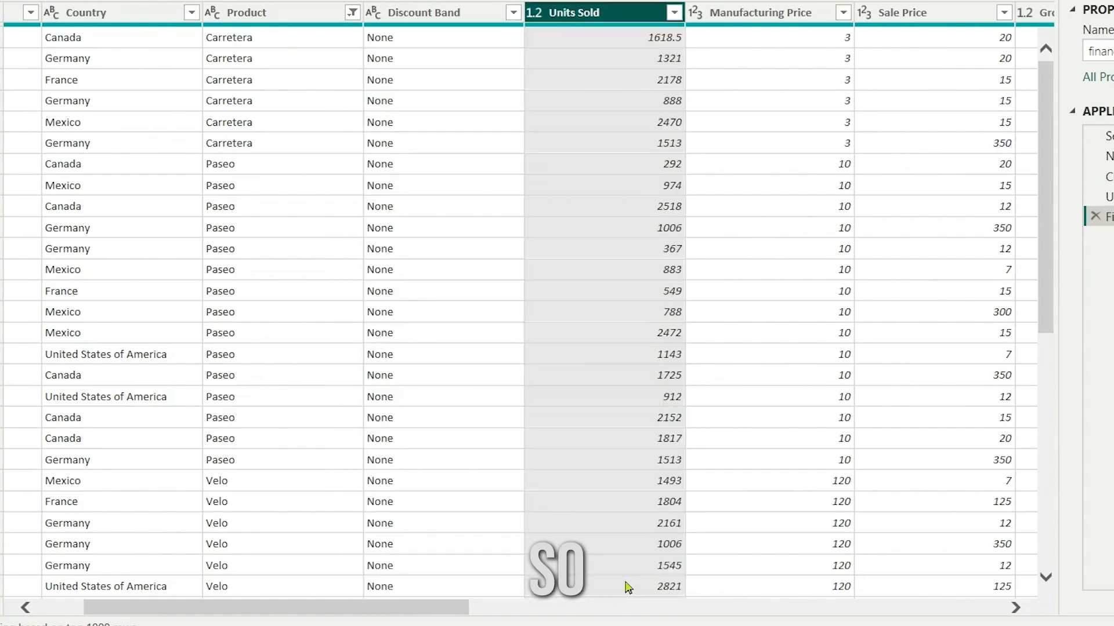
# Change the data type of the Units Sold column to Whole Number.
pyautogui.rightClick(538, 26)
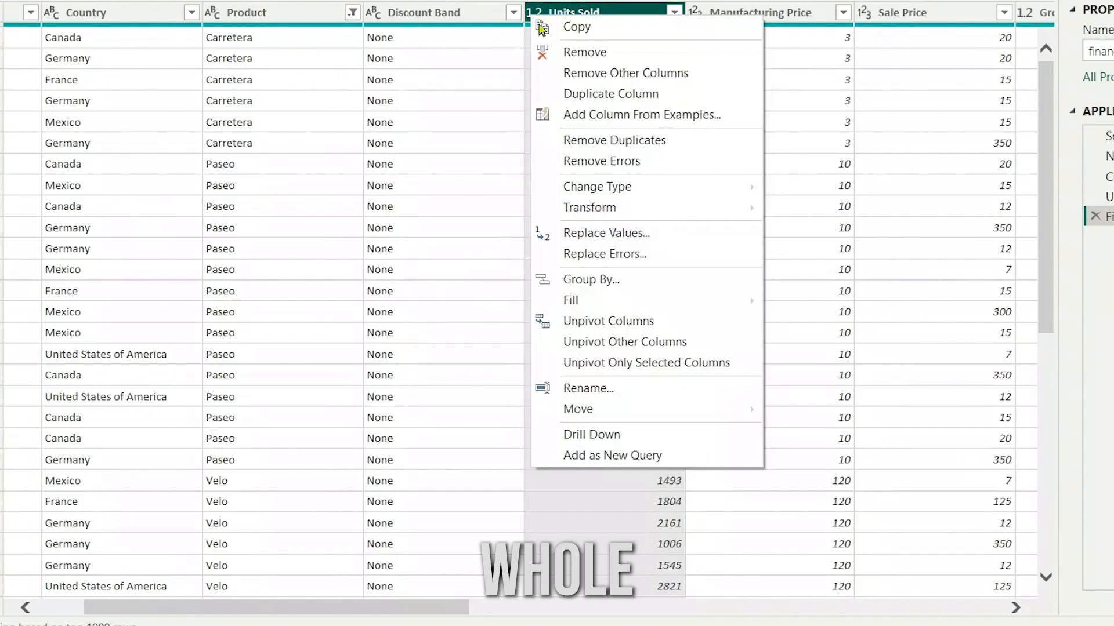
pyautogui.moveTo(632, 187)
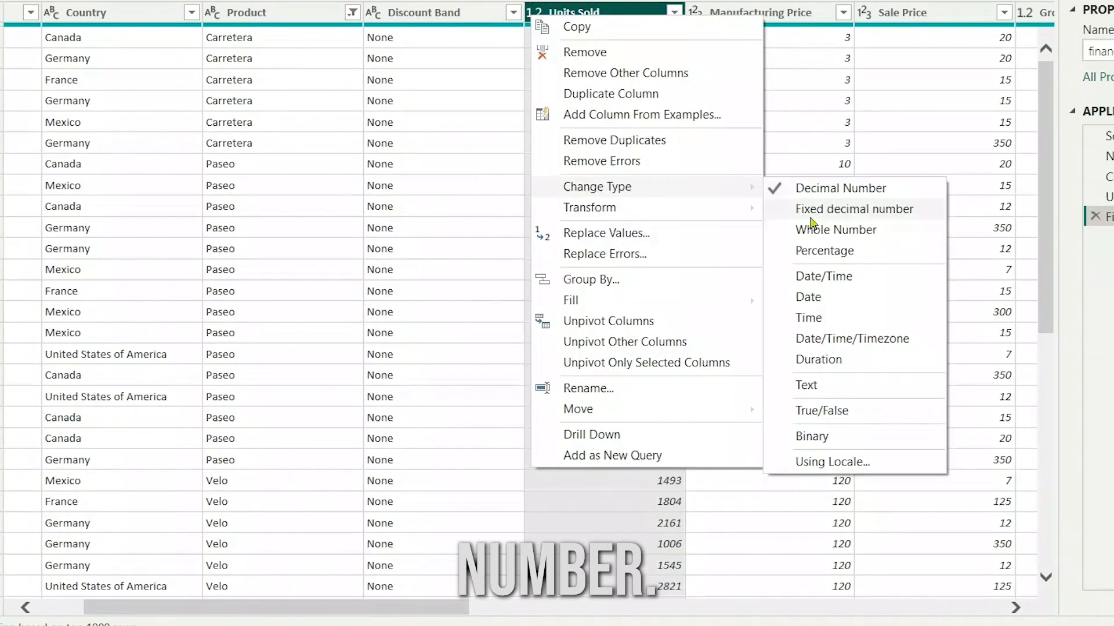
pyautogui.click(810, 232)
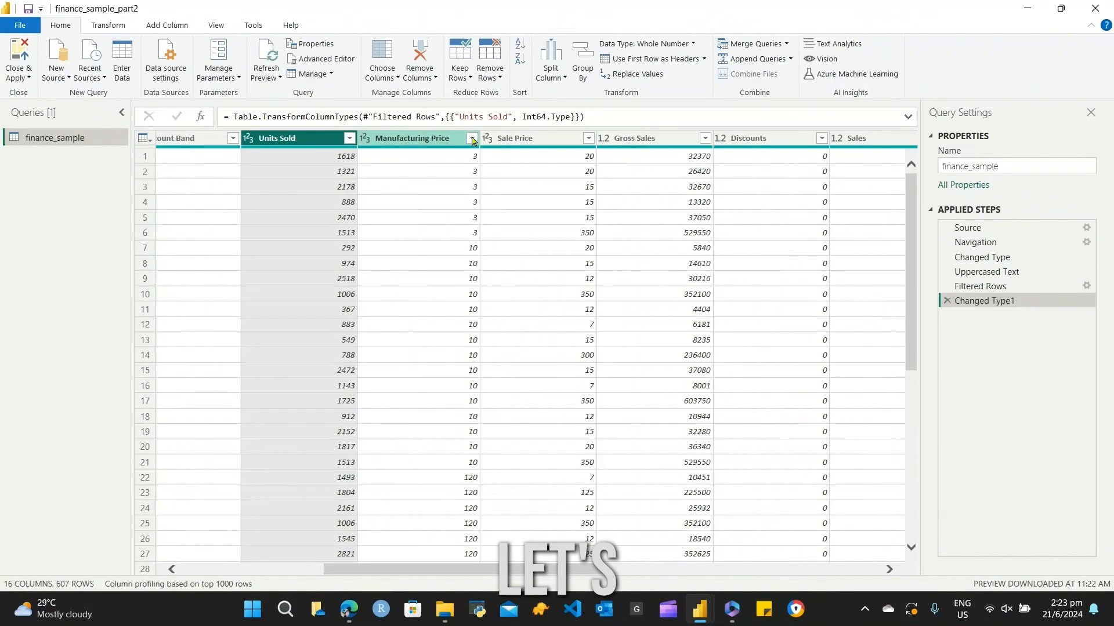
# Review the distinct values in the Manufacturing Price, Sale Price and Gross Sales columns without applying a filter.
pyautogui.click(471, 138)
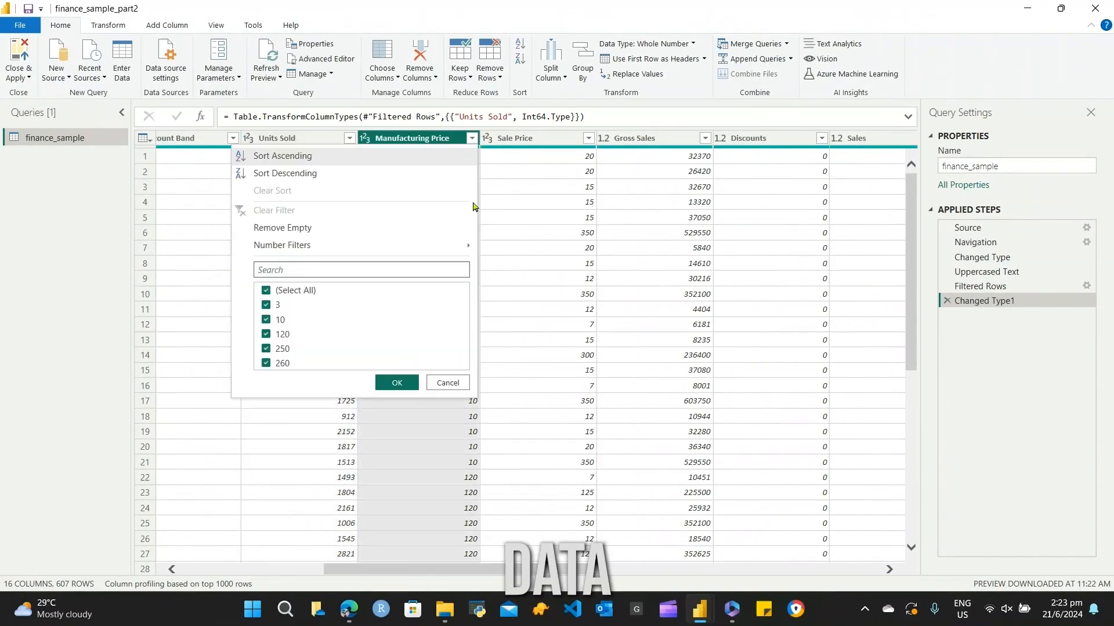
pyautogui.click(458, 383)
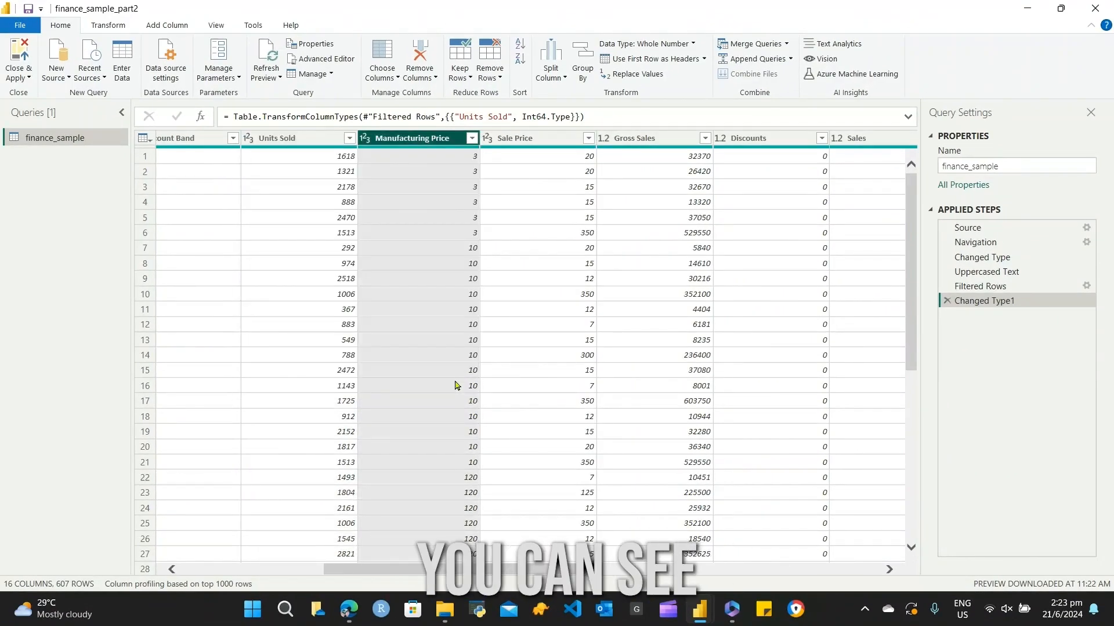
pyautogui.click(589, 139)
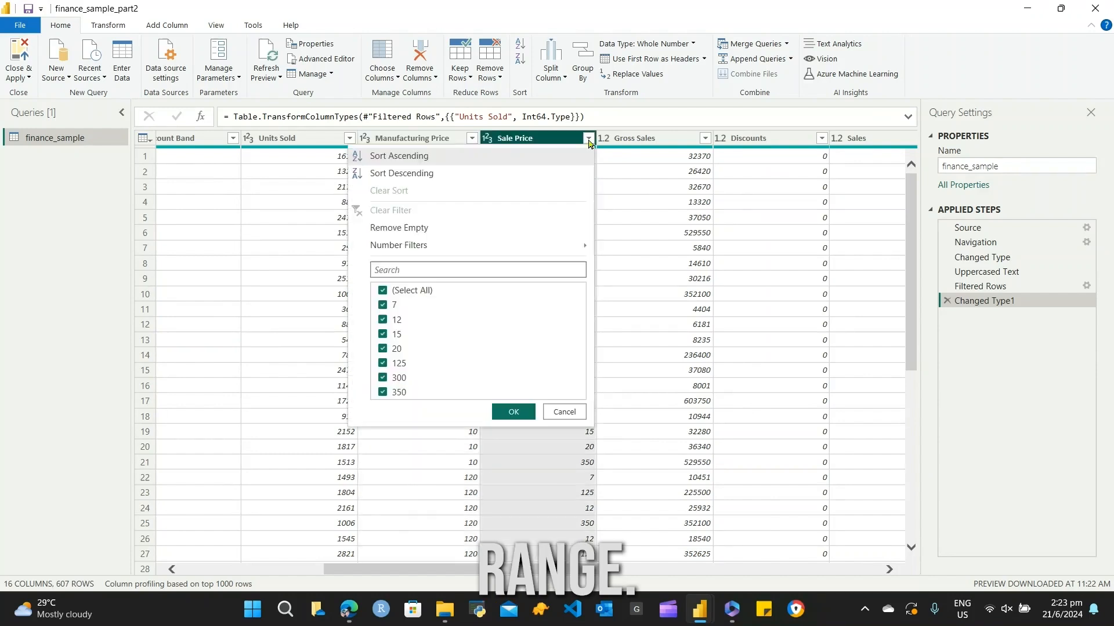
pyautogui.click(560, 413)
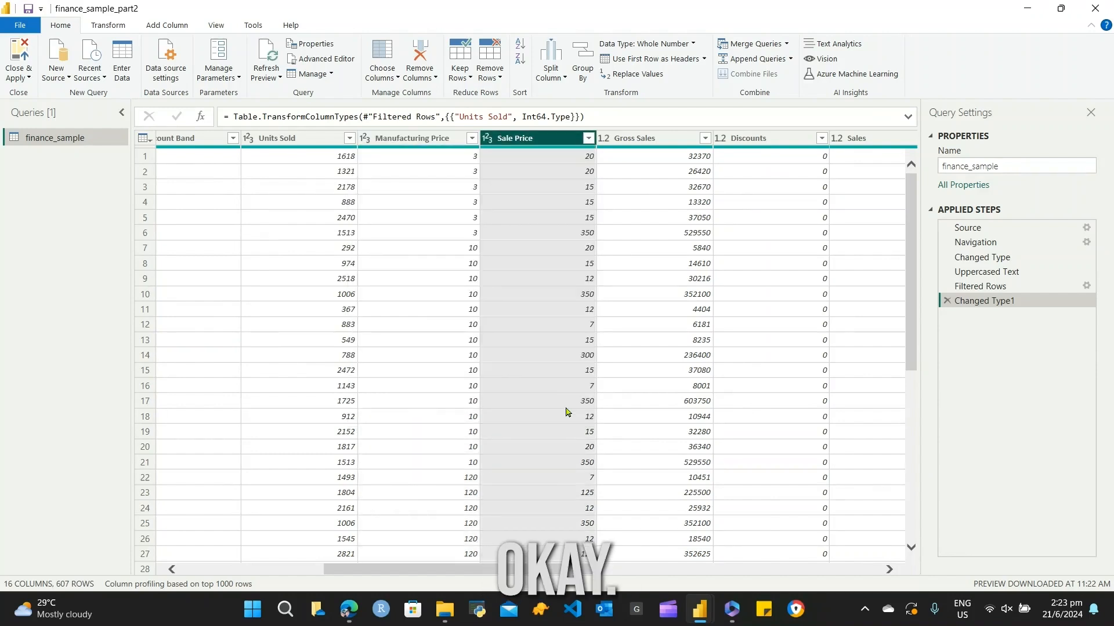
pyautogui.click(705, 138)
pyautogui.scroll(-2, 696, 329)
pyautogui.click(679, 550)
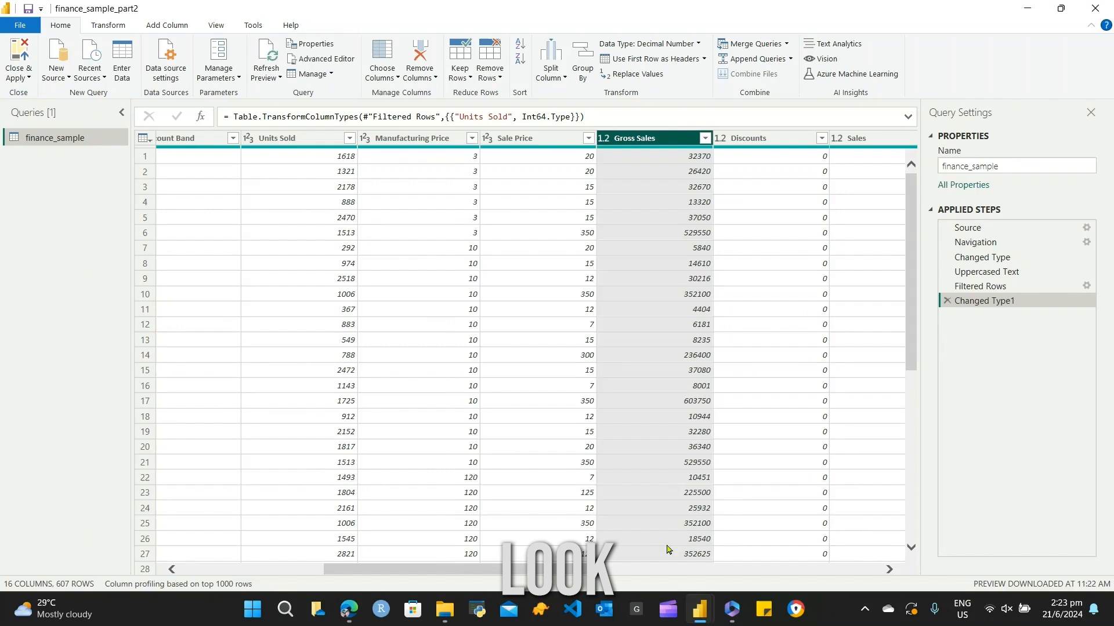
# Check the distinct values in the Discounts column and change its data type to Fixed decimal number.
pyautogui.click(822, 139)
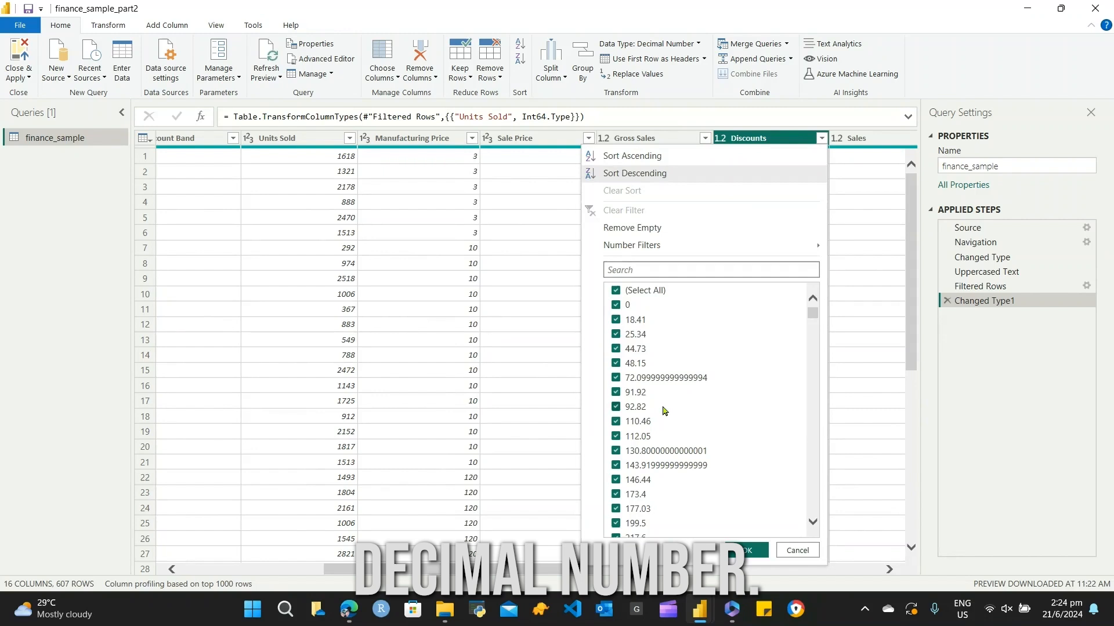
pyautogui.click(791, 549)
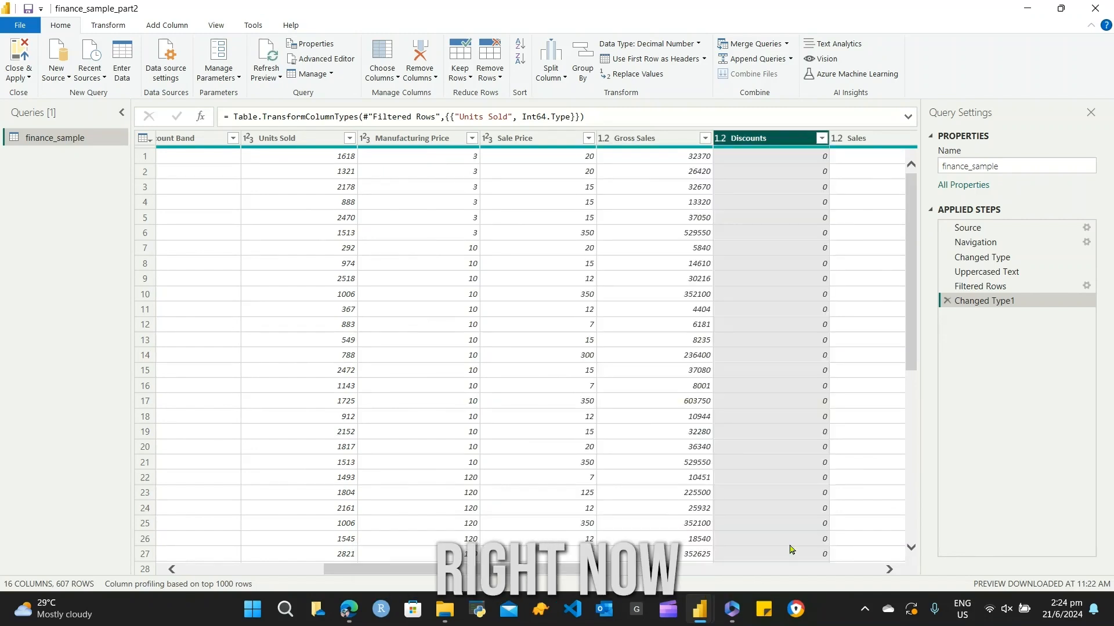
pyautogui.click(719, 138)
pyautogui.click(766, 169)
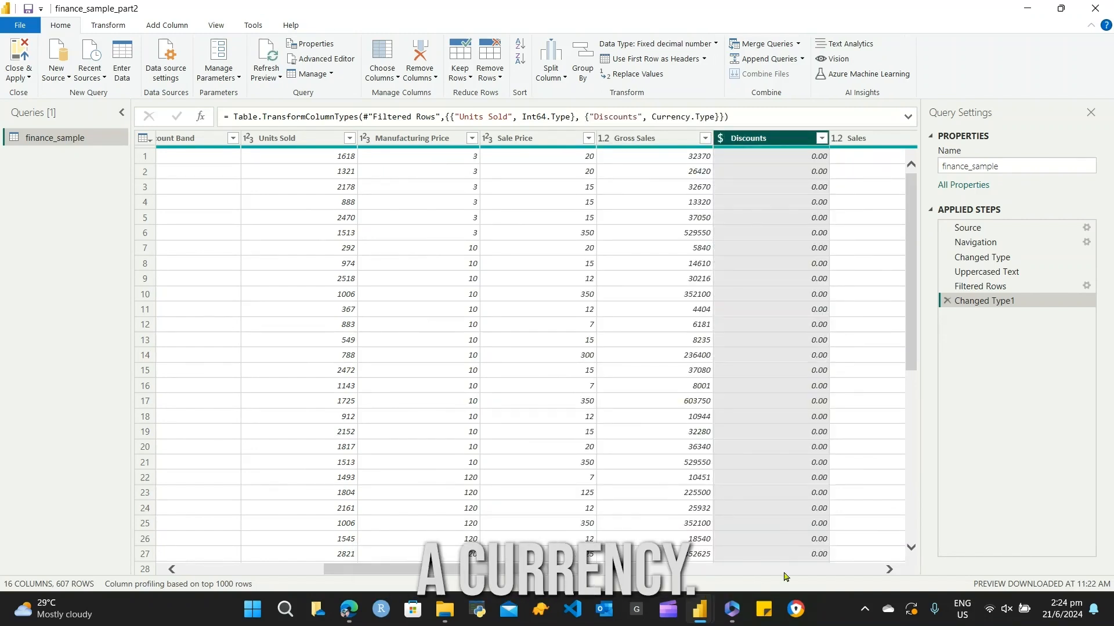
# Change the data type of the Sales column to Fixed decimal number.
pyautogui.click(889, 570)
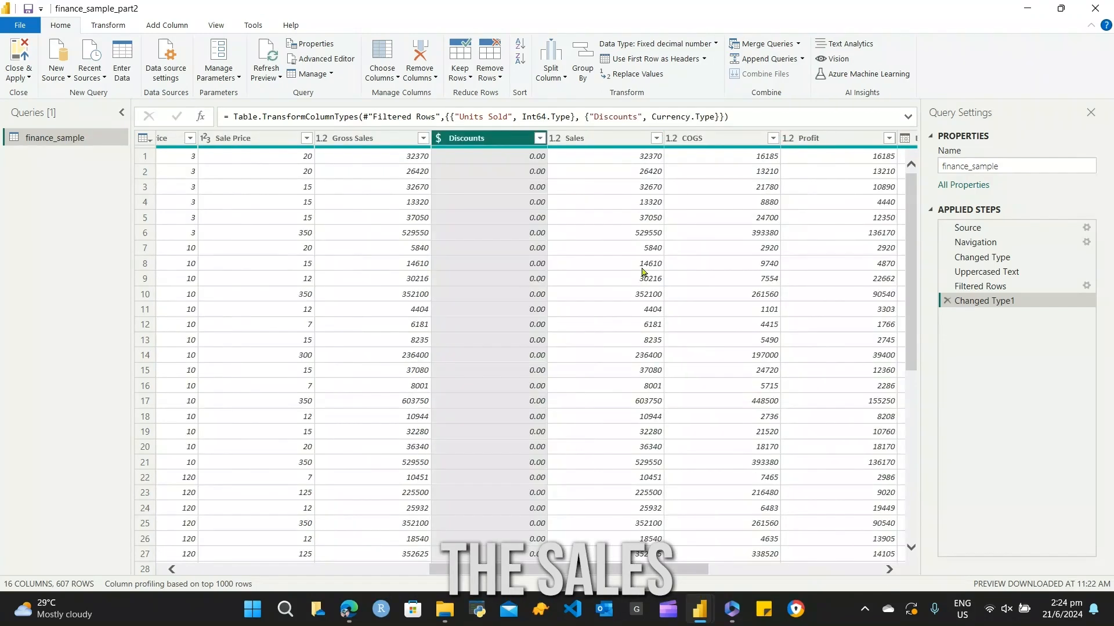
pyautogui.click(656, 138)
pyautogui.click(555, 138)
pyautogui.click(554, 138)
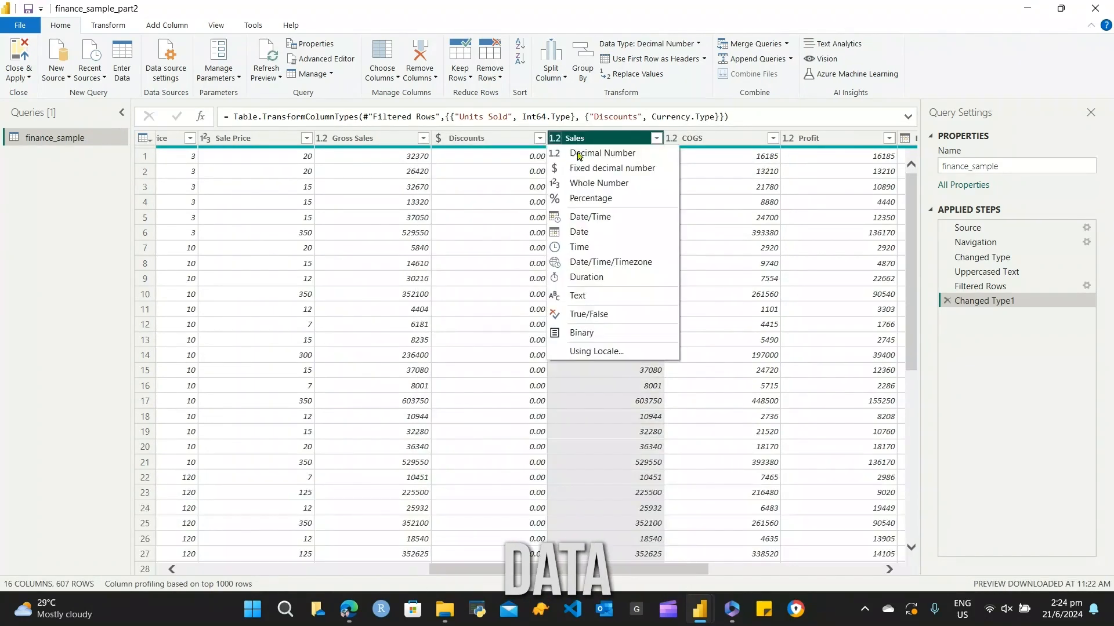
pyautogui.click(604, 168)
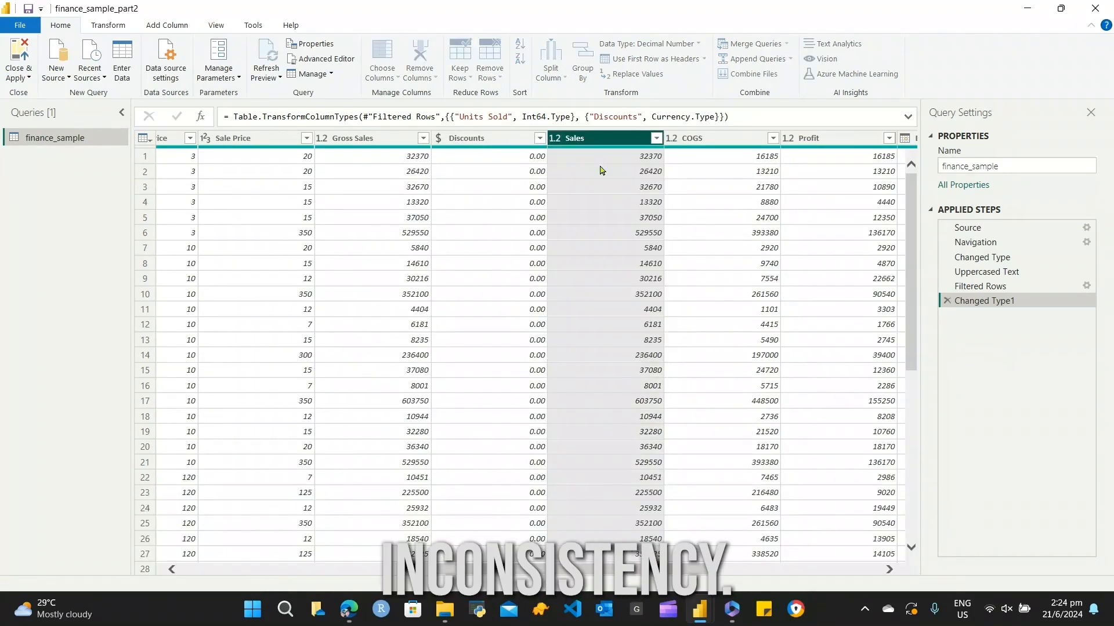
# Review the distinct values in the COGS and Profit columns without applying a filter.
pyautogui.click(685, 139)
pyautogui.click(772, 138)
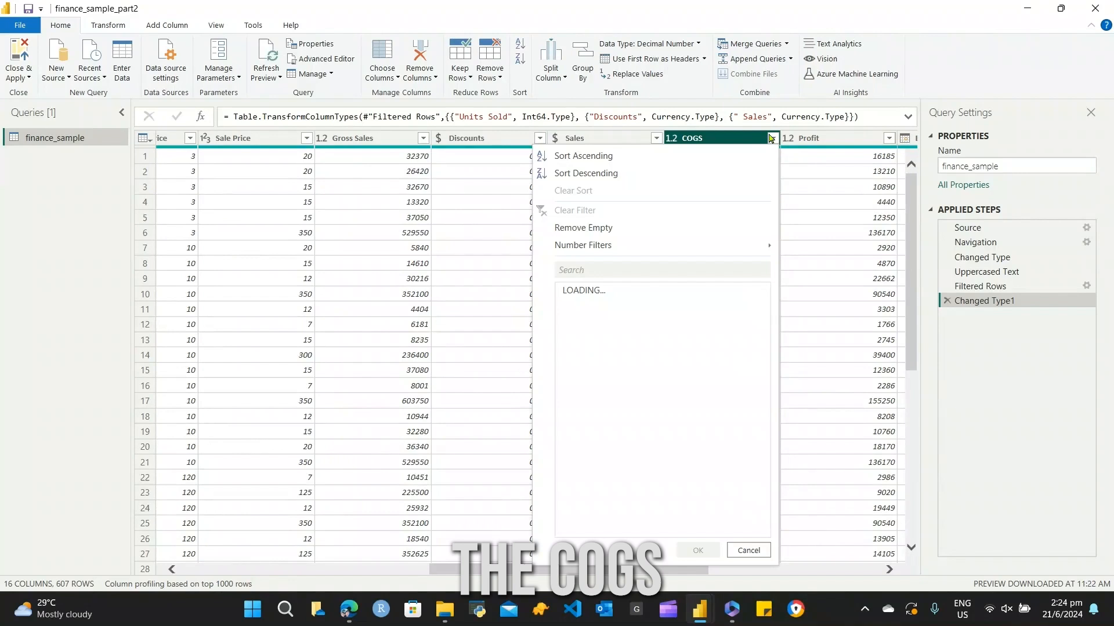
pyautogui.click(814, 173)
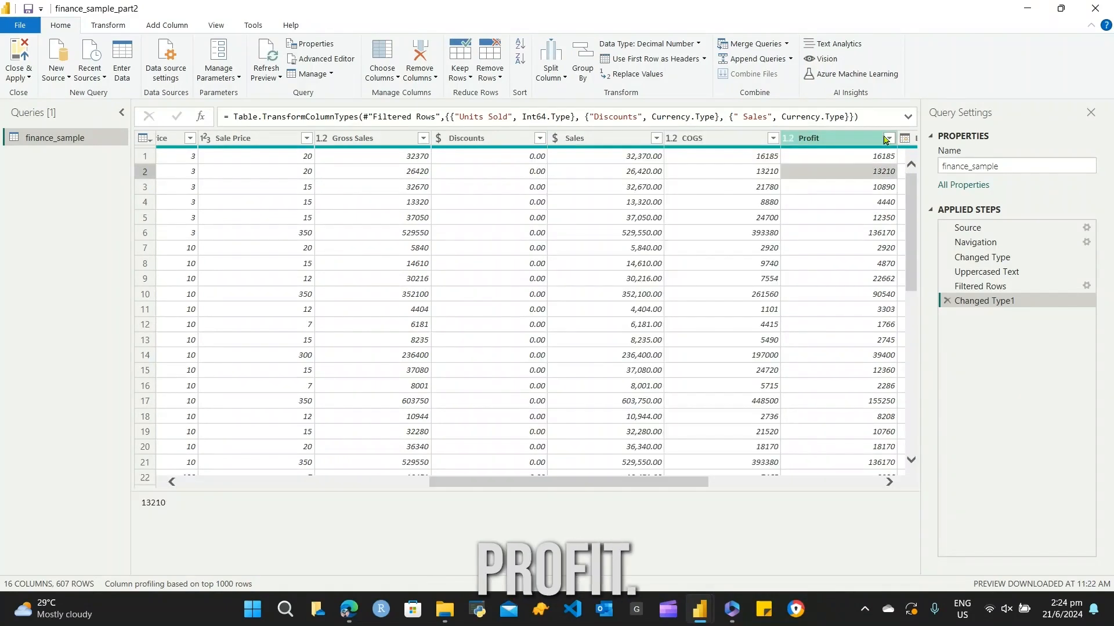
pyautogui.click(885, 141)
pyautogui.click(888, 139)
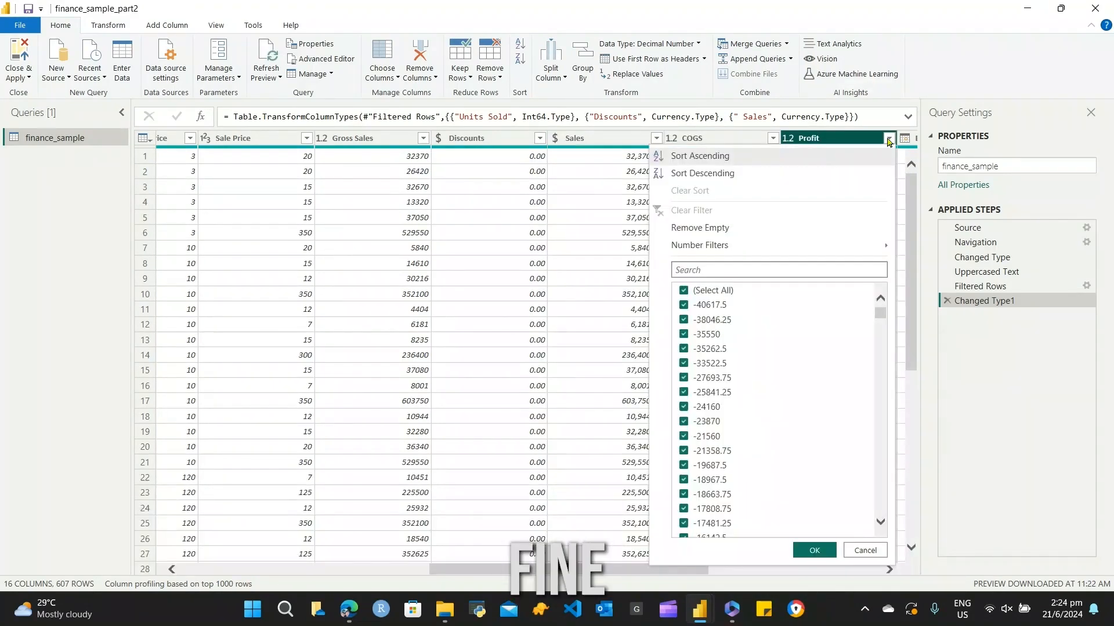
pyautogui.click(888, 141)
# Replace the value snip' with 6 in the Month Number column and check the column's distinct values.
pyautogui.click(885, 573)
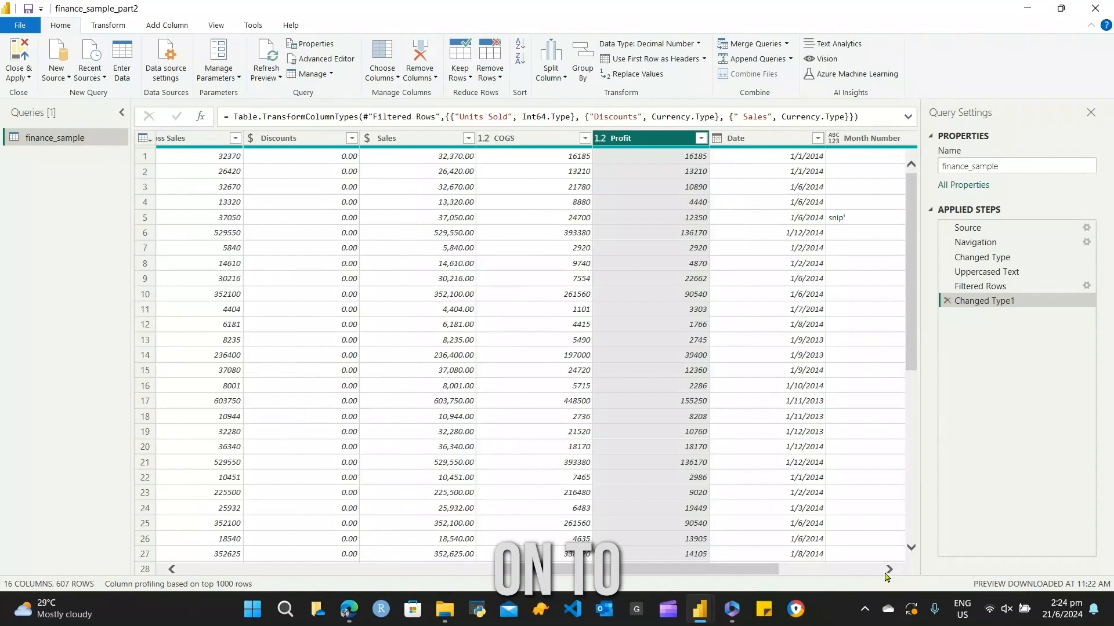
pyautogui.click(888, 571)
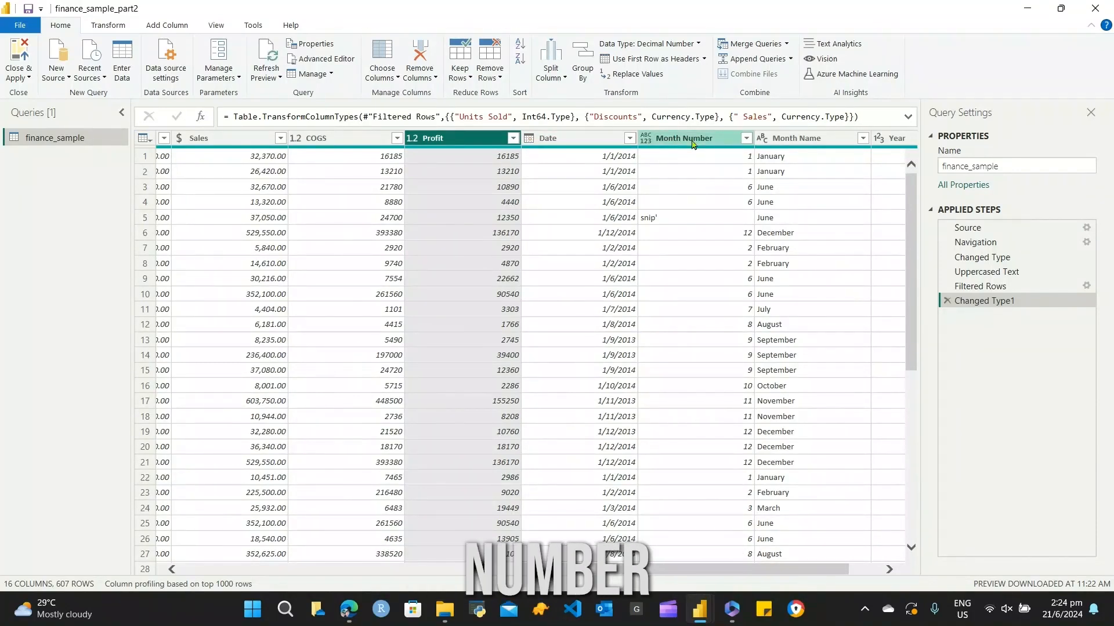
pyautogui.click(683, 219)
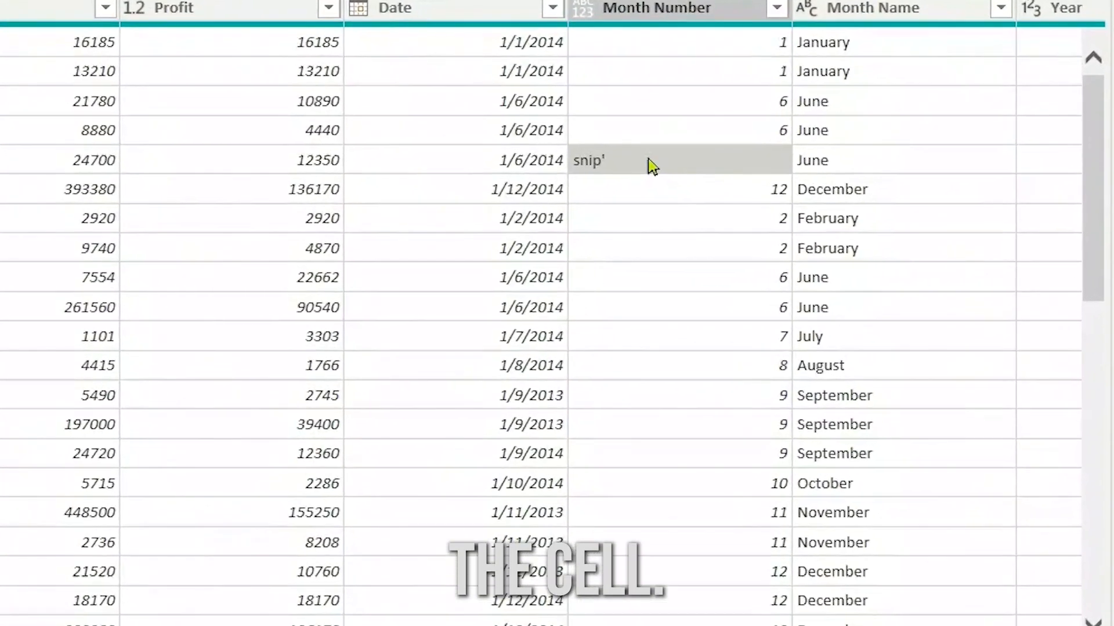
pyautogui.rightClick(682, 221)
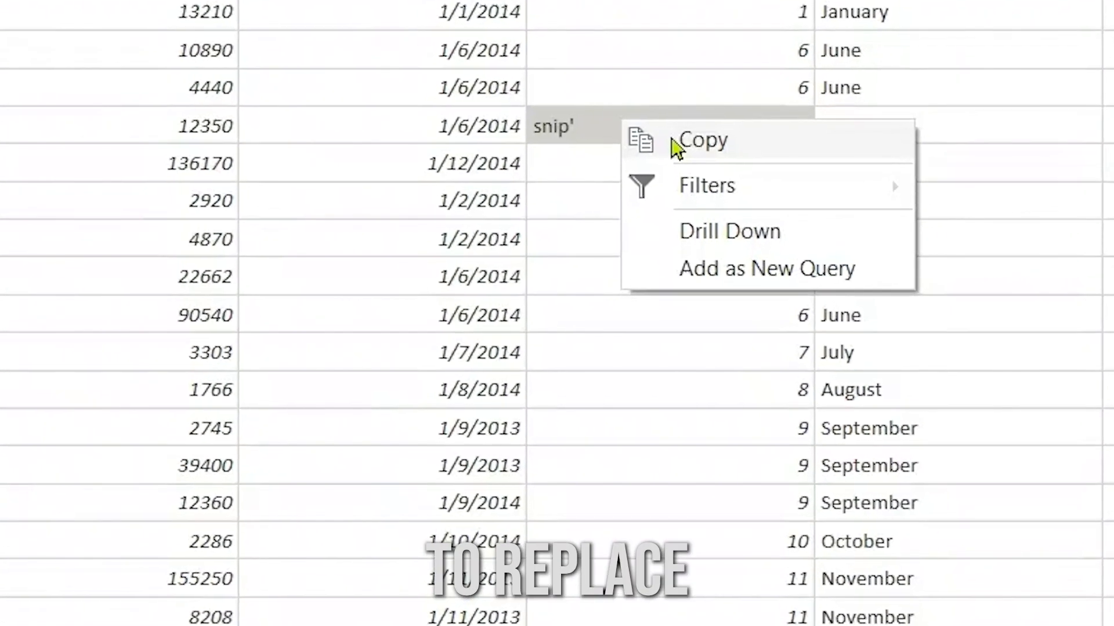
pyautogui.rightClick(563, 137)
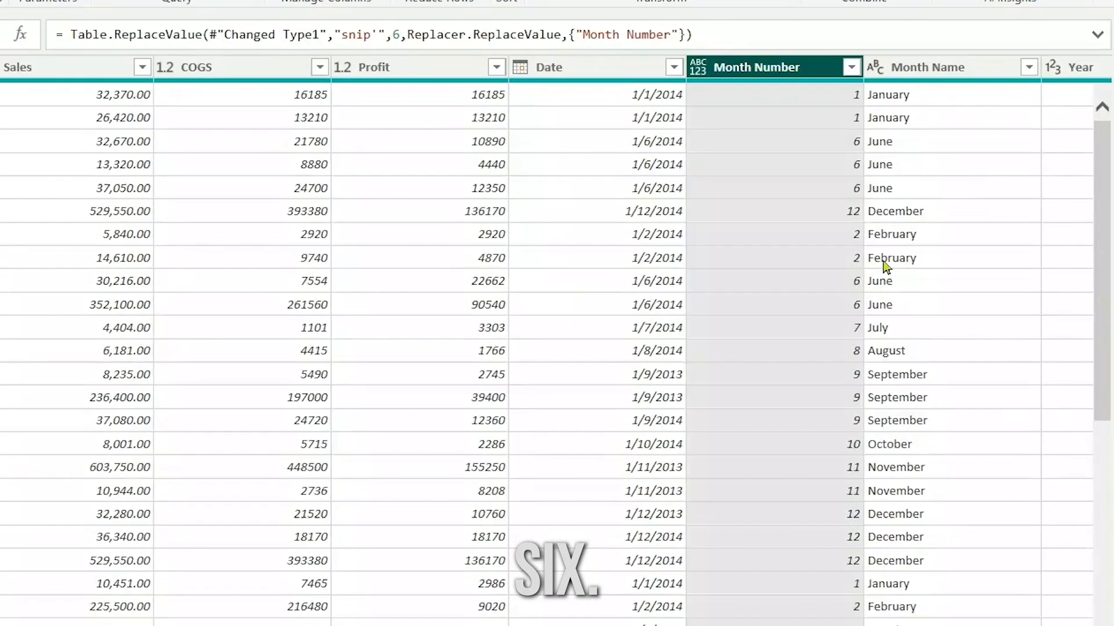
pyautogui.click(923, 67)
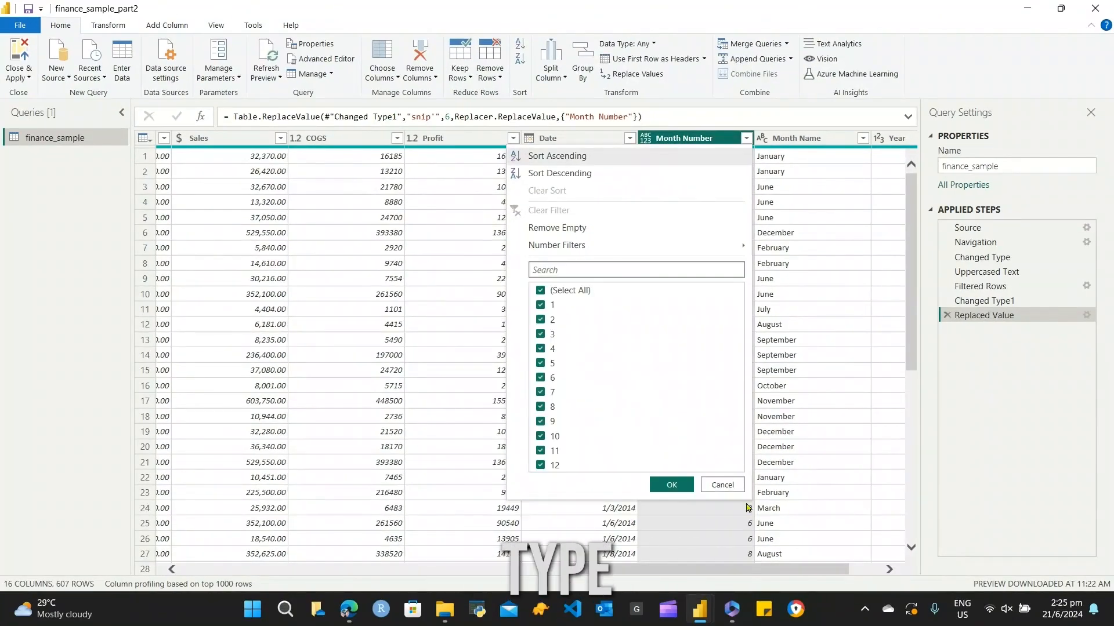
pyautogui.click(732, 488)
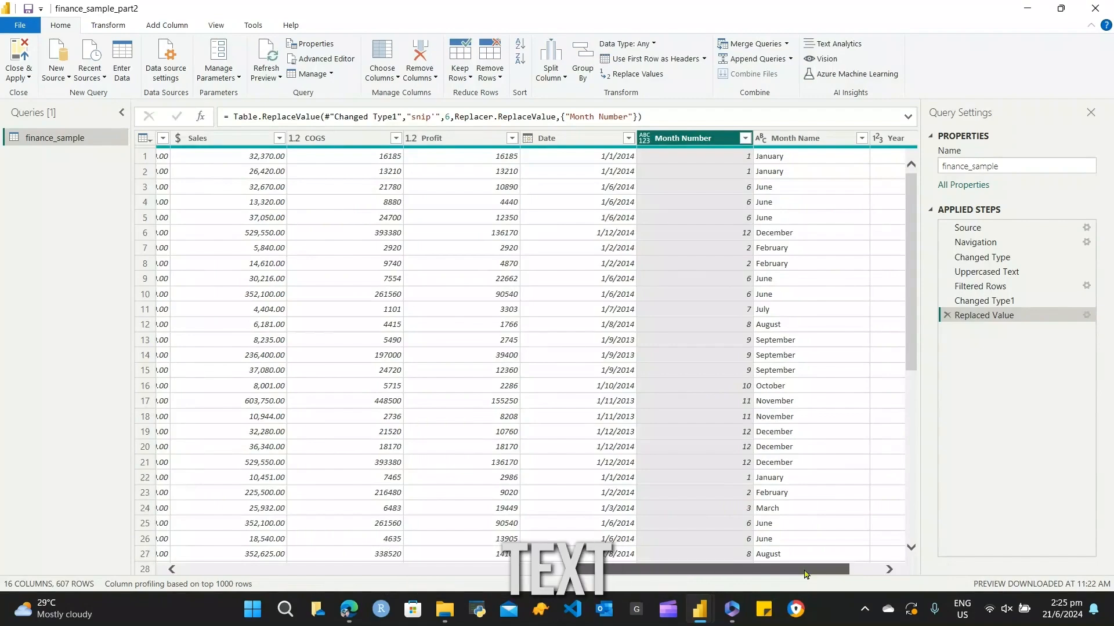
# Rename the Month Name column to Month.
pyautogui.moveTo(805, 570); pyautogui.dragTo(839, 570)
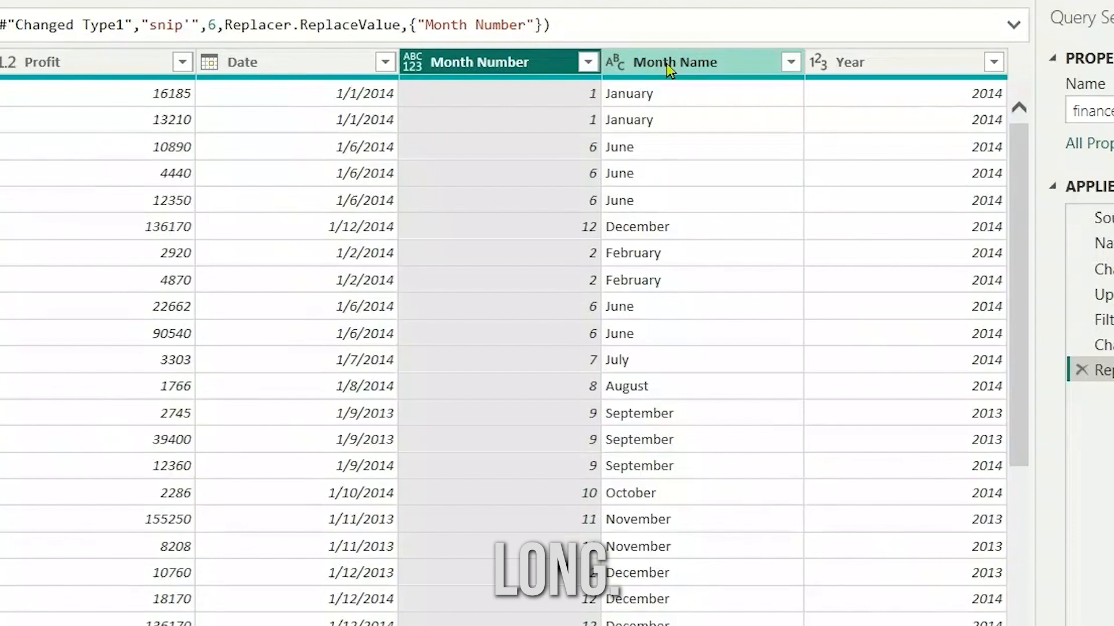
pyautogui.rightClick(666, 64)
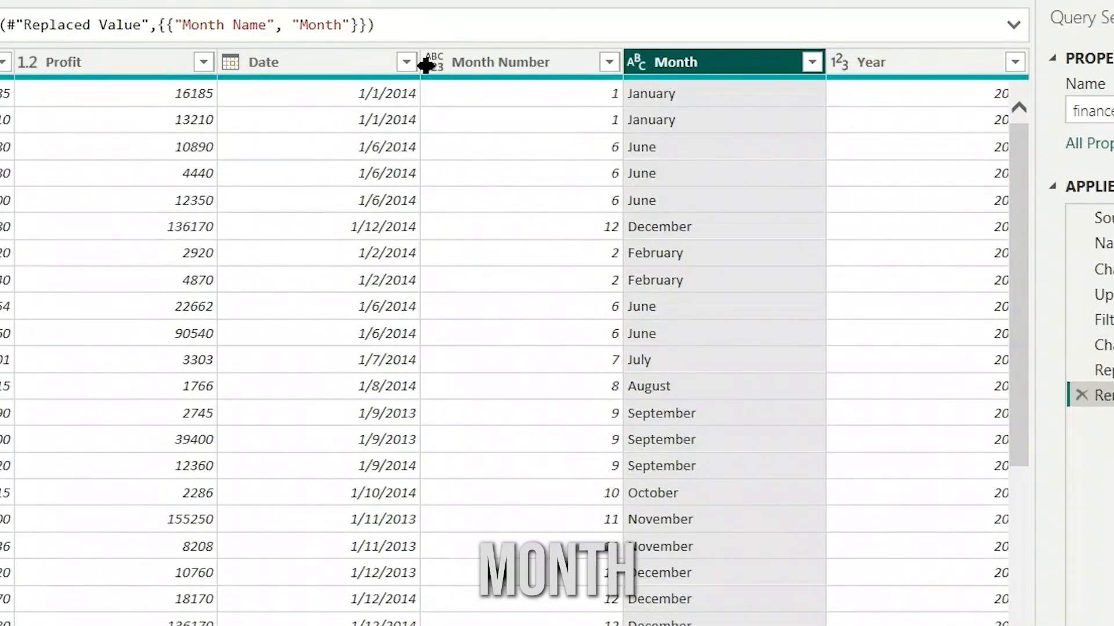
# Review the data type options of the Month Number column and the distinct values in the Year column.
pyautogui.click(427, 62)
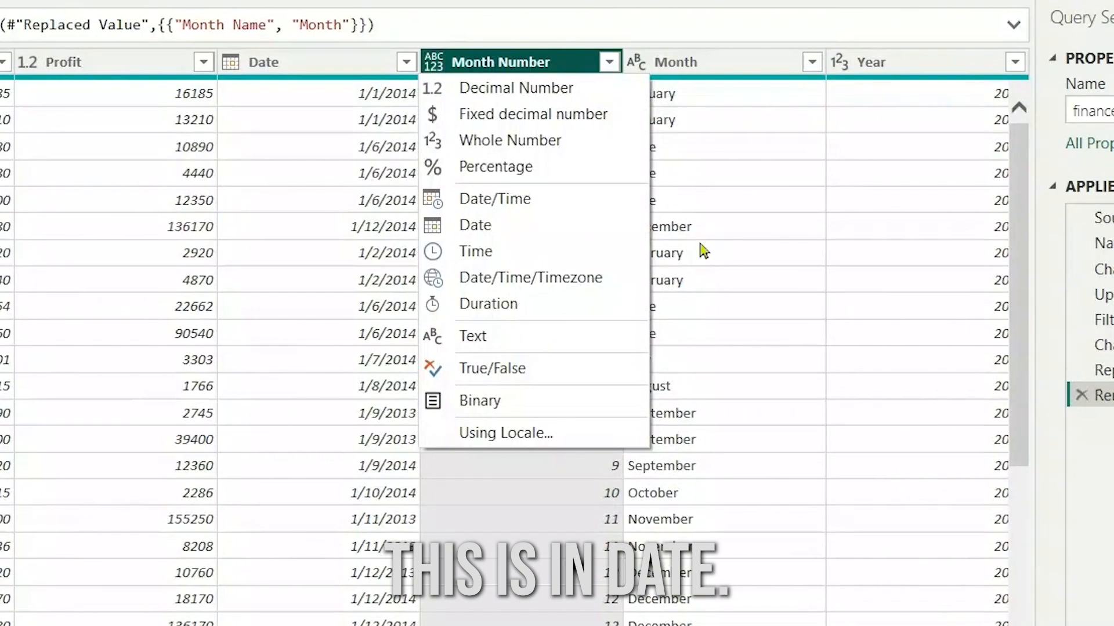
pyautogui.click(905, 173)
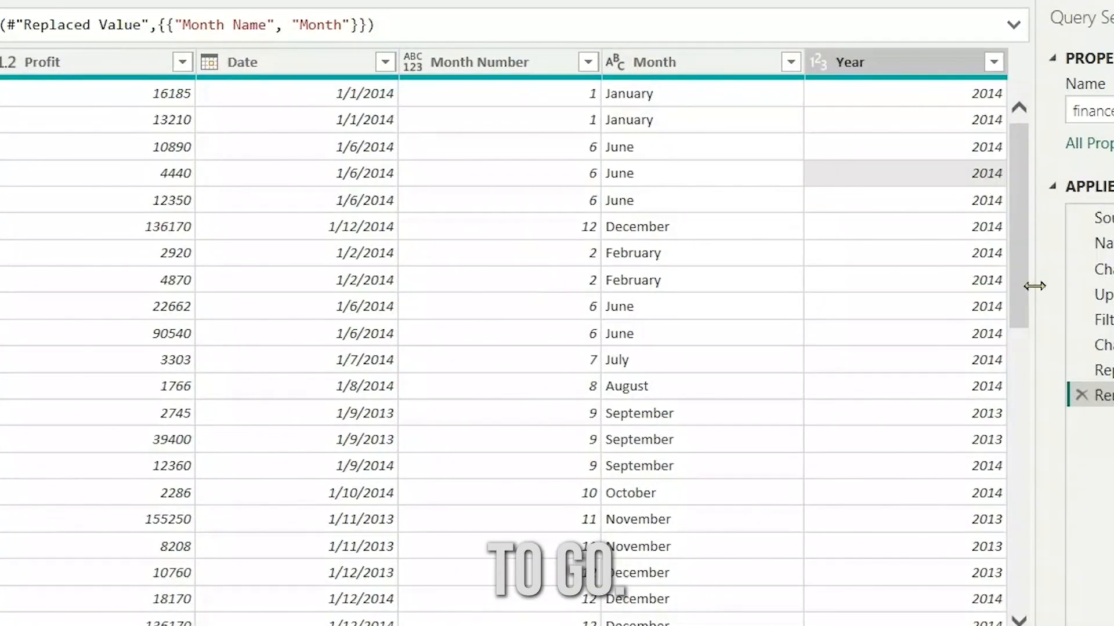
pyautogui.click(993, 62)
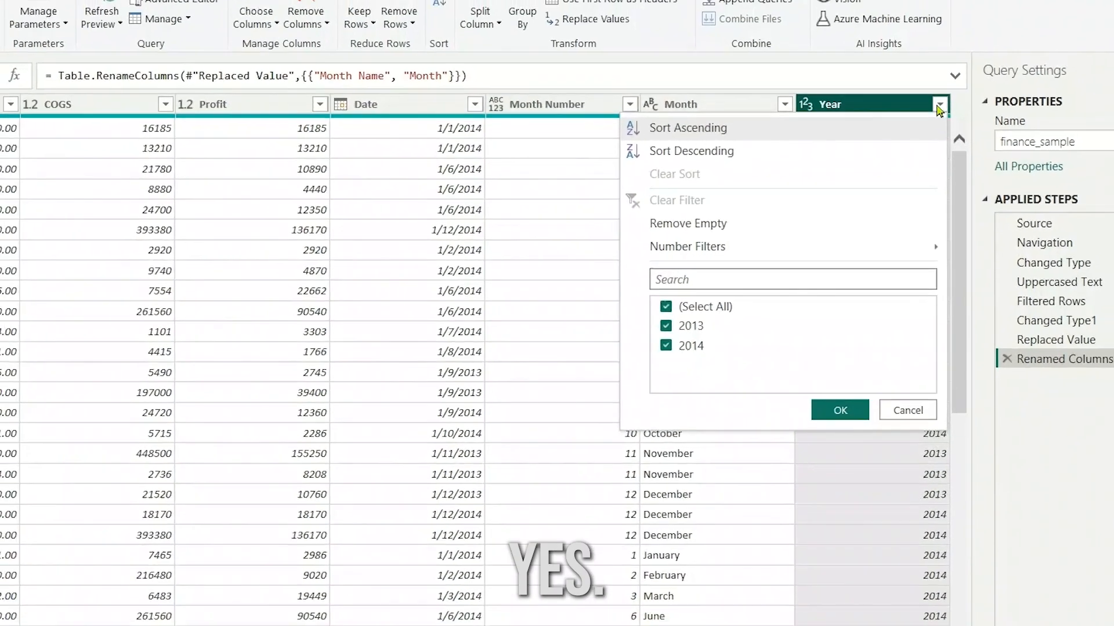
pyautogui.click(909, 410)
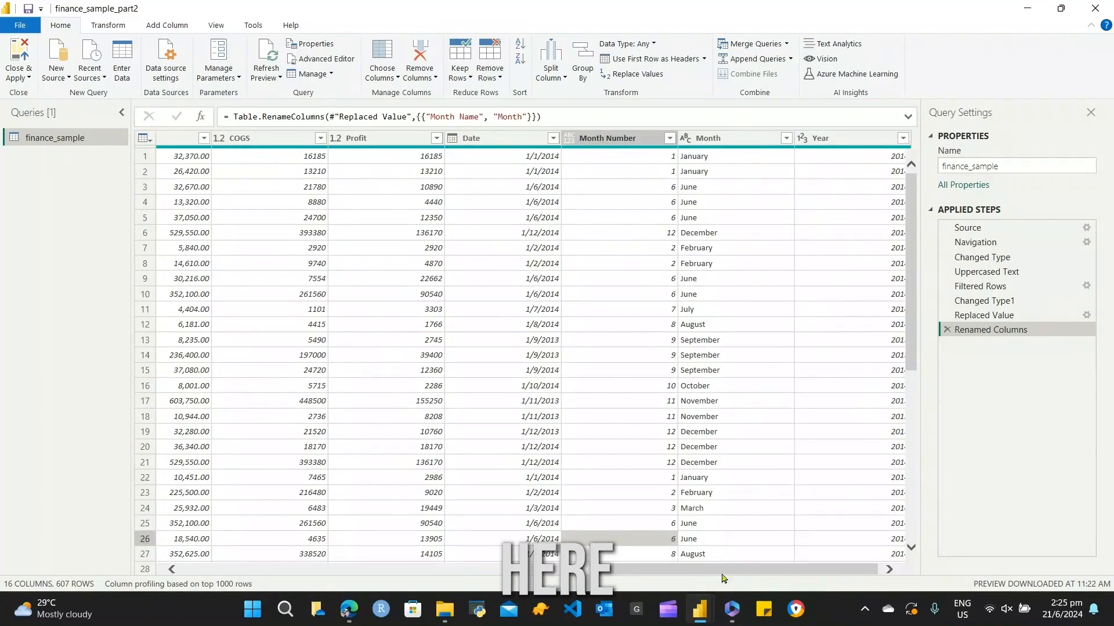
# Apply the query changes and close the Power Query editor to return to the report.
pyautogui.moveTo(722, 579); pyautogui.dragTo(287, 576)
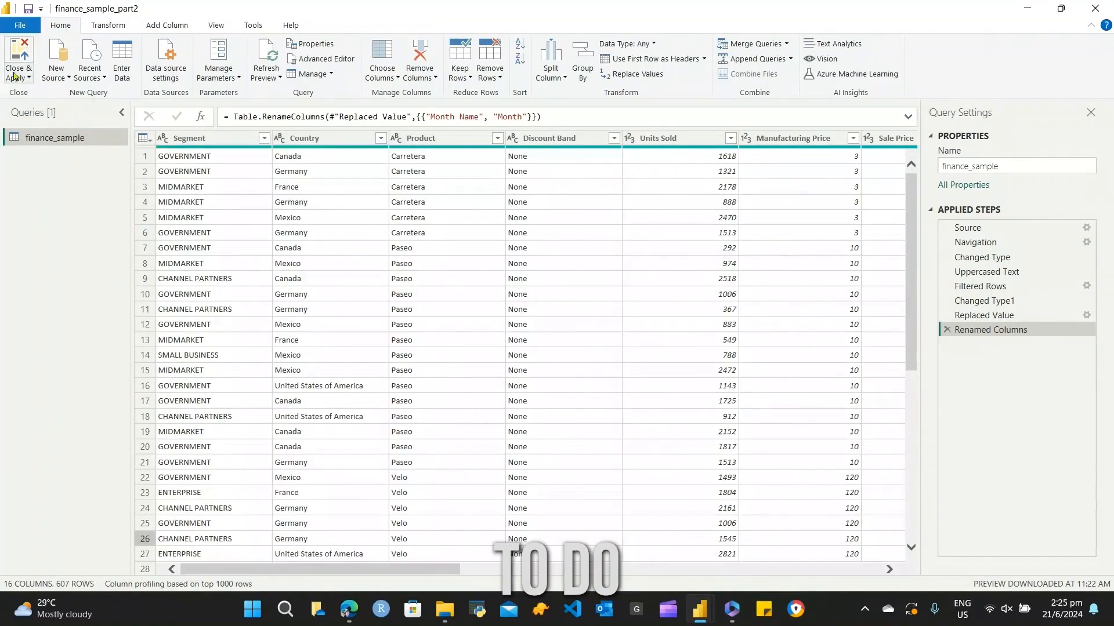
pyautogui.click(26, 77)
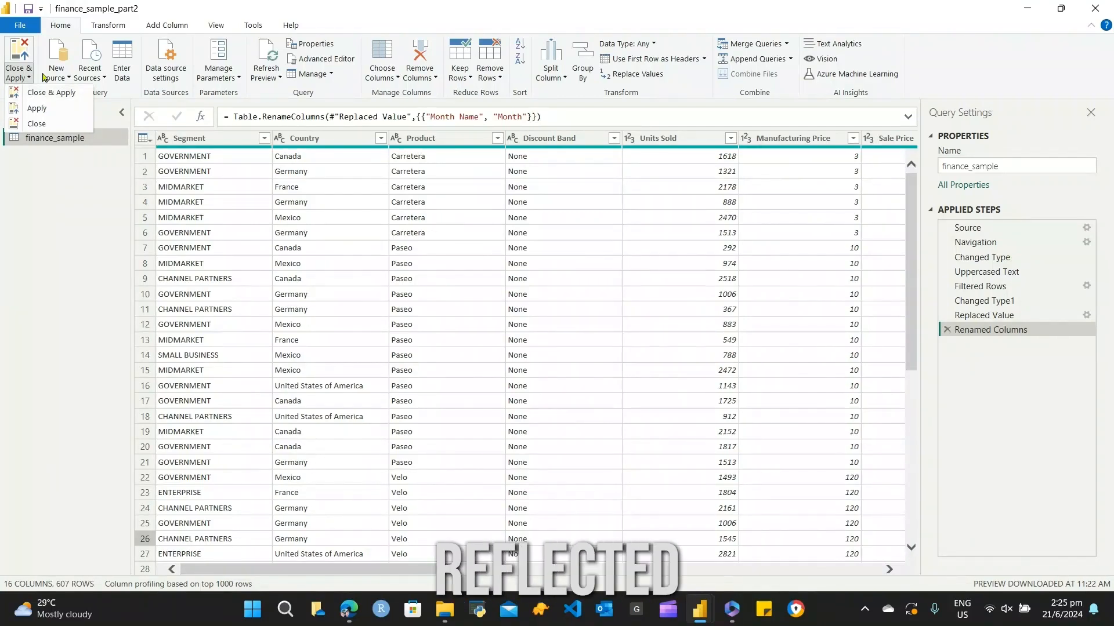
pyautogui.click(53, 93)
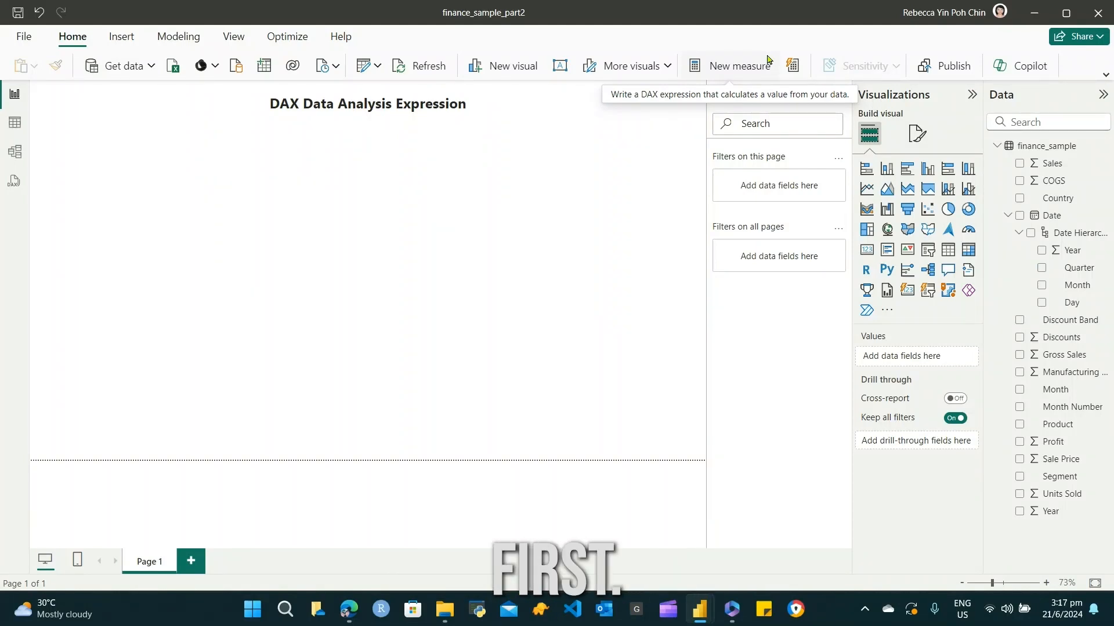
# Create a measure in the finance_sample table with the formula Total Units sold = sum(finance_sample[Segment]).
pyautogui.rightClick(1063, 149)
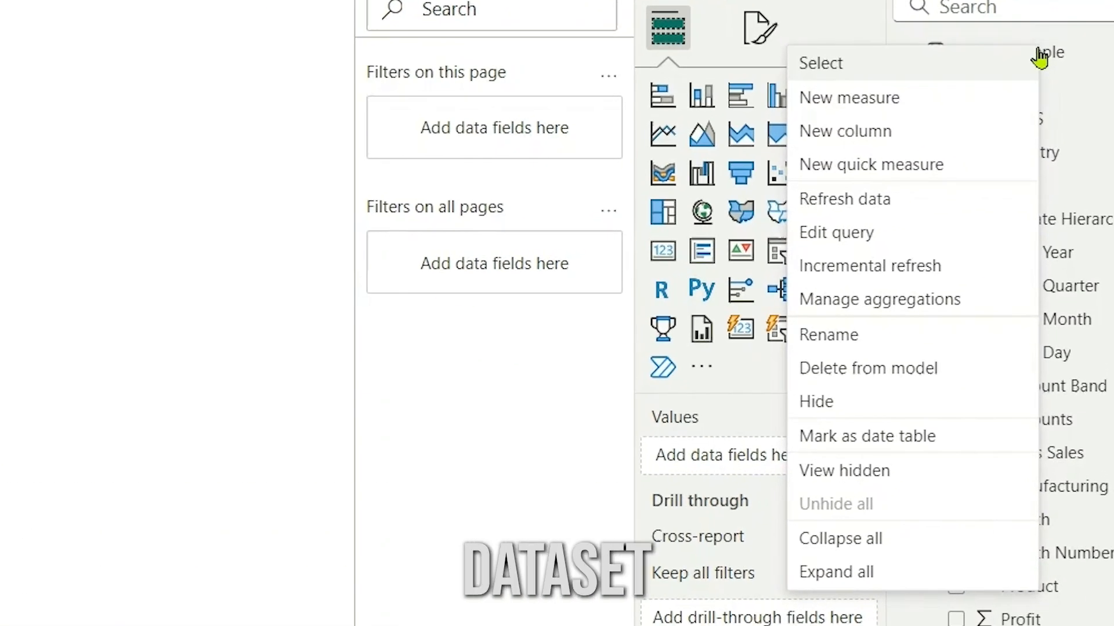
pyautogui.click(979, 110)
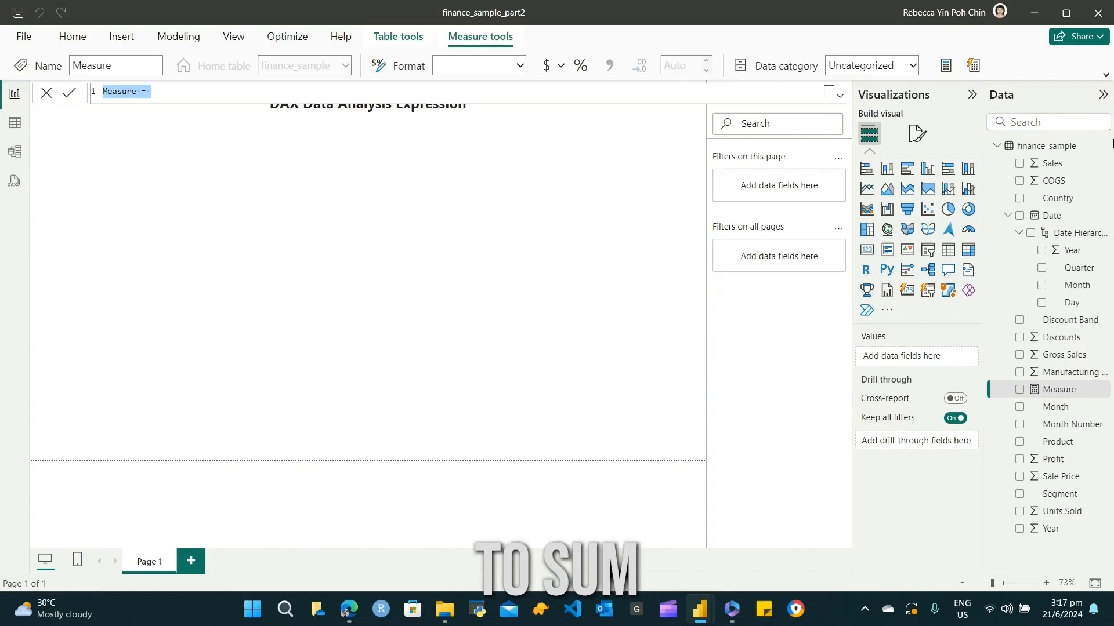
pyautogui.press('BackSpace')
pyautogui.write('Total Units sold = sum(')
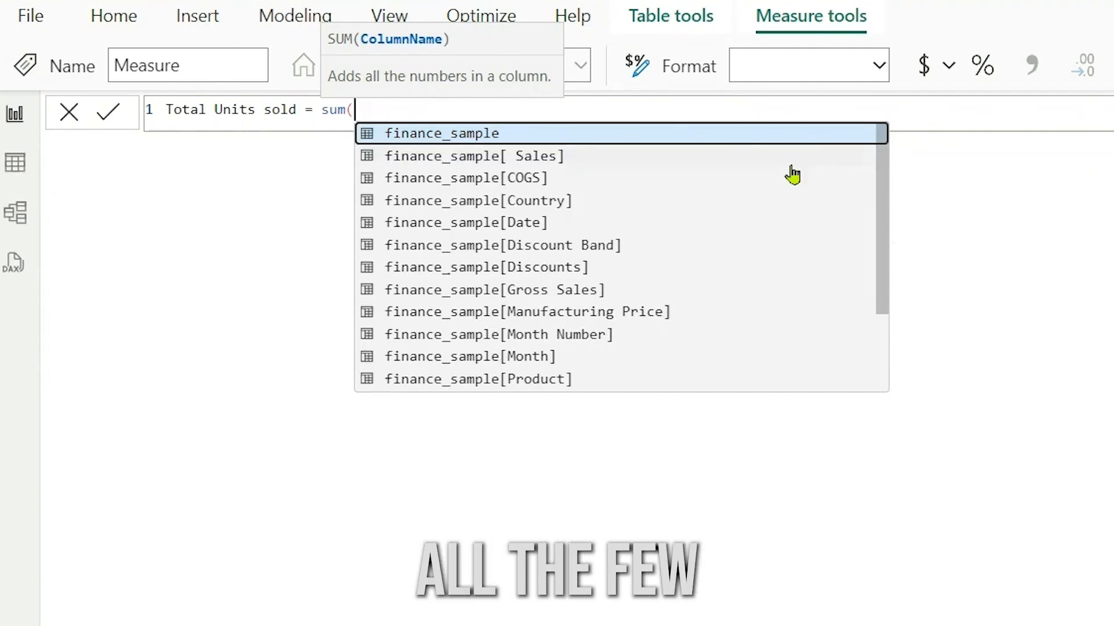
pyautogui.moveTo(883, 192); pyautogui.dragTo(886, 271)
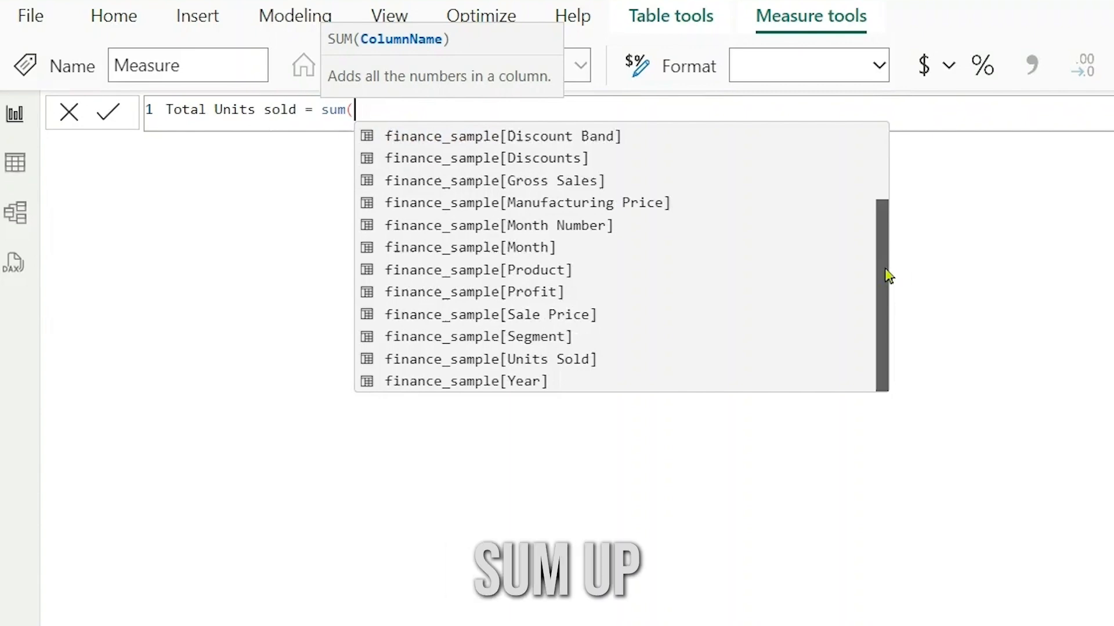
pyautogui.click(719, 338)
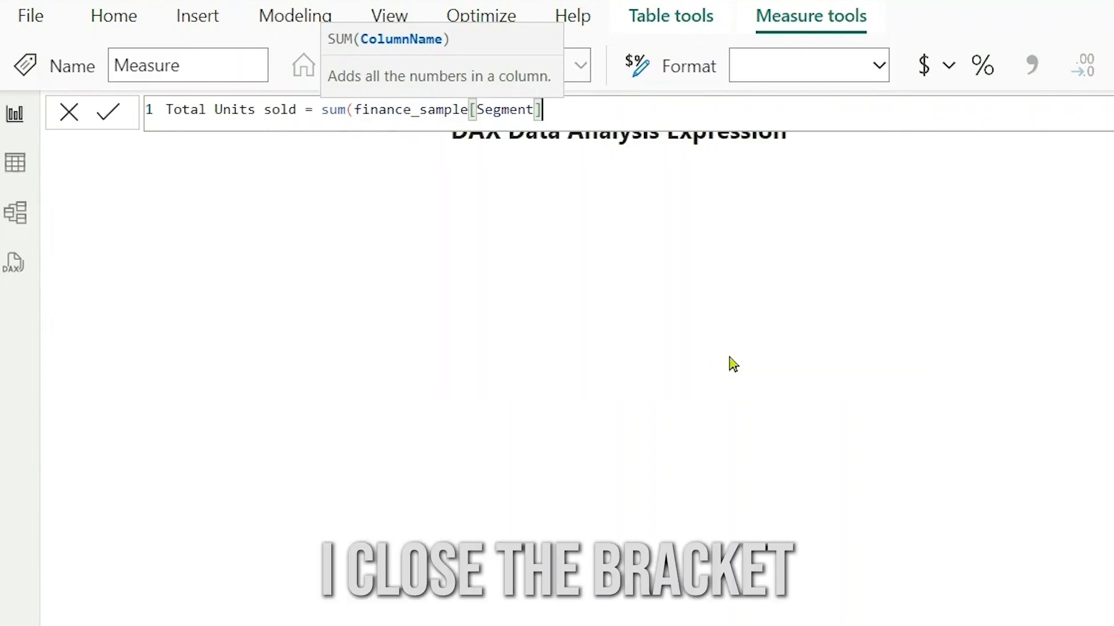
pyautogui.write(')')
pyautogui.press('Return')
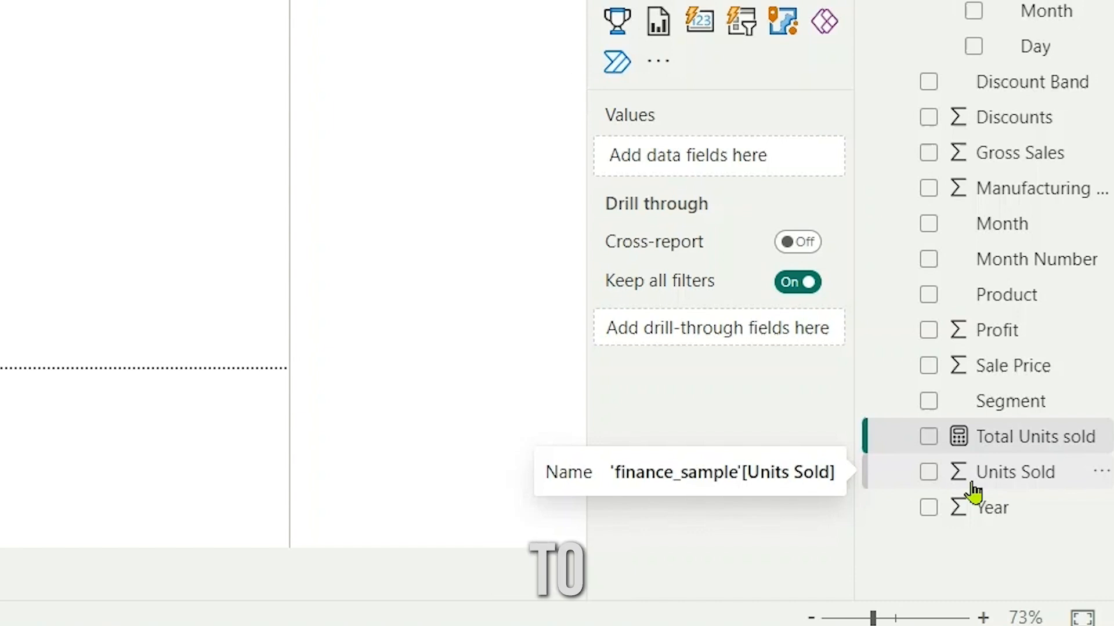
# Add a Card visual showing the Total Units sold measure and shrink it to about half its width.
pyautogui.click(1002, 453)
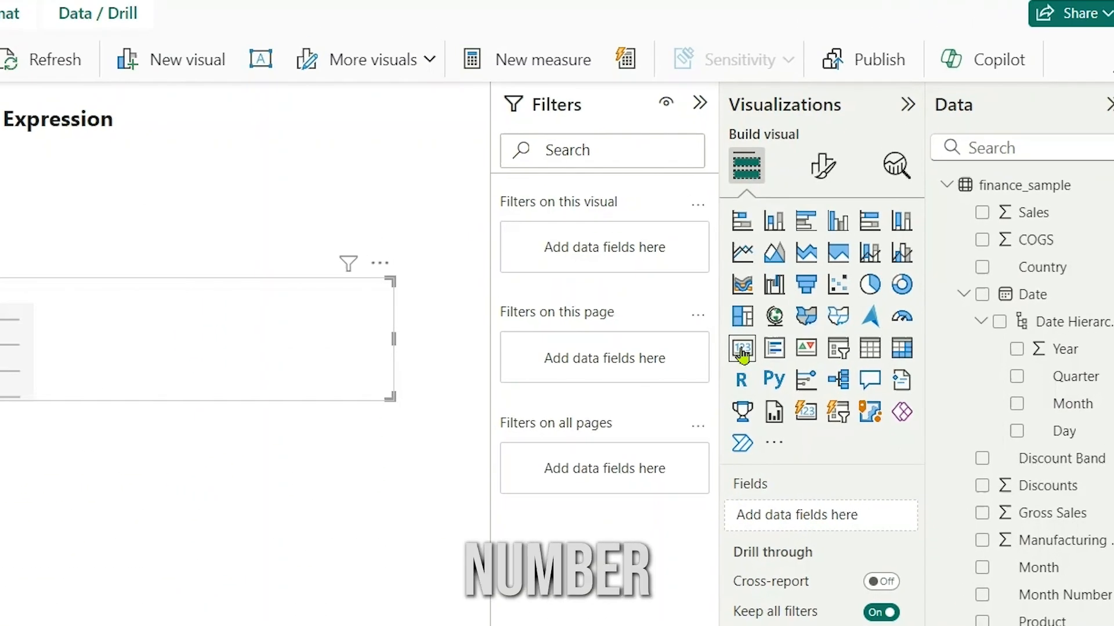
pyautogui.click(742, 350)
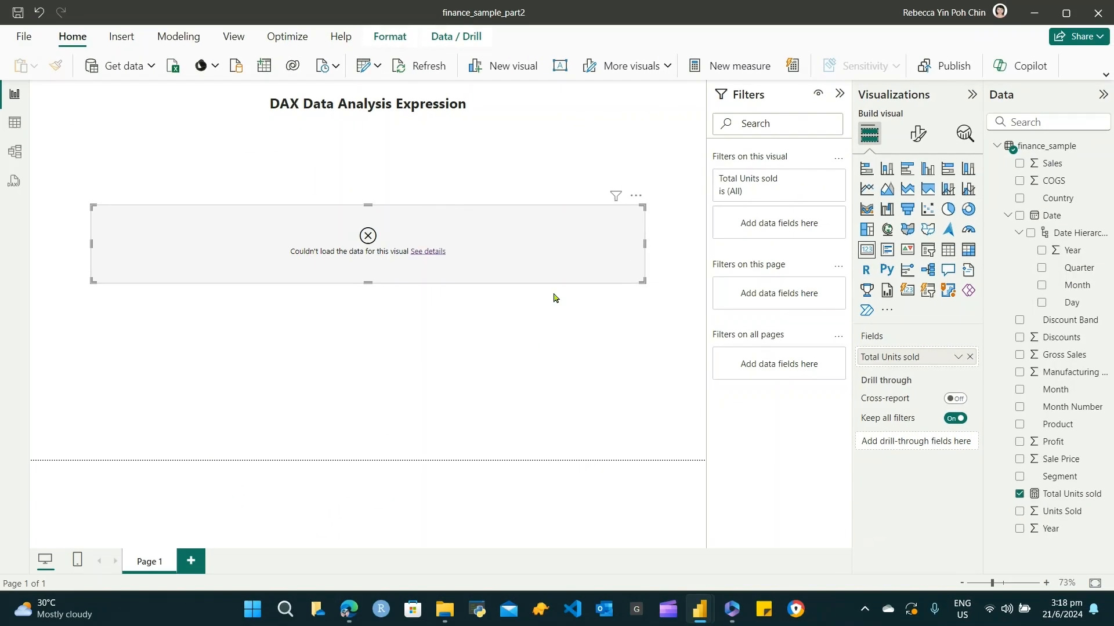
pyautogui.moveTo(466, 362); pyautogui.dragTo(70, 407)
# Change the Total Units sold measure's formula to sum(finance_sample[Units Sold]).
pyautogui.click(1068, 494)
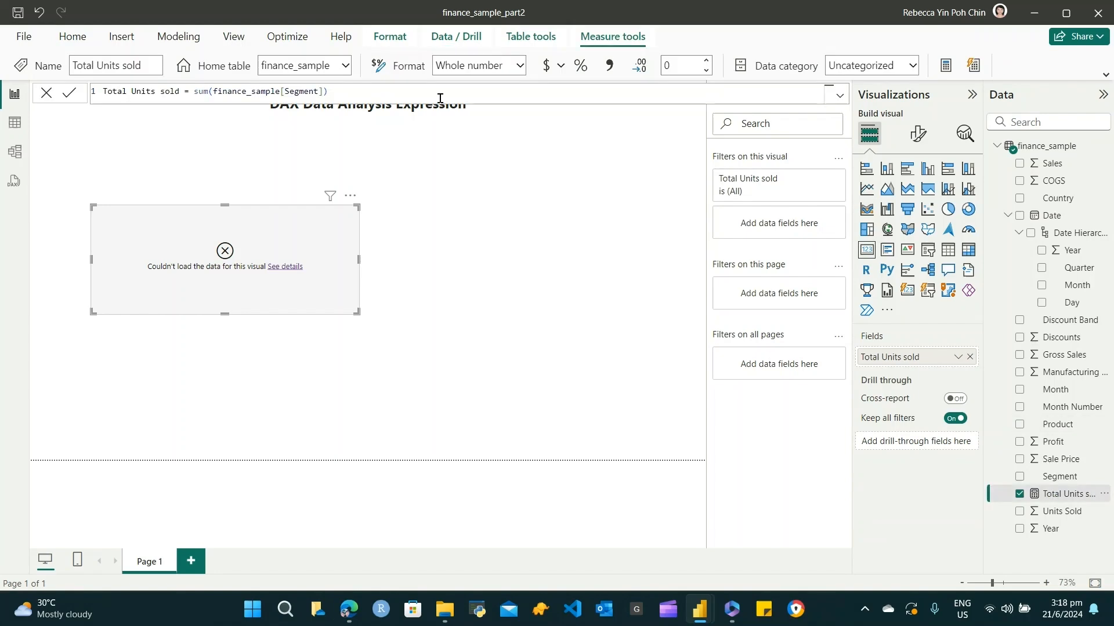
pyautogui.click(440, 98)
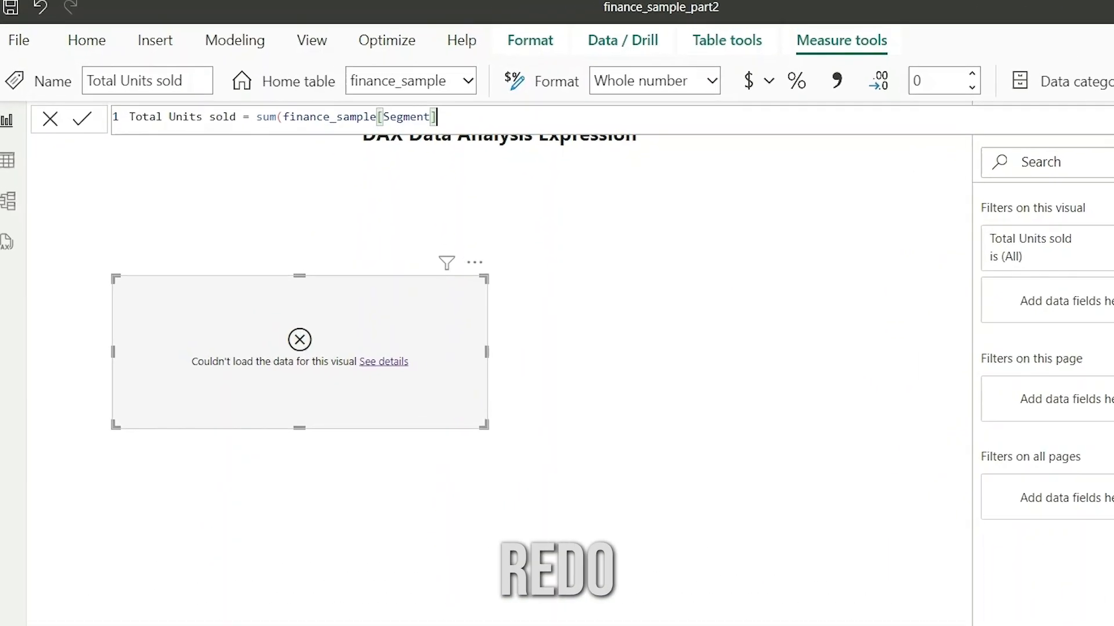
pyautogui.press('BackSpace')
pyautogui.press('BackSpace')
pyautogui.press('BackSpace')
pyautogui.press('BackSpace')
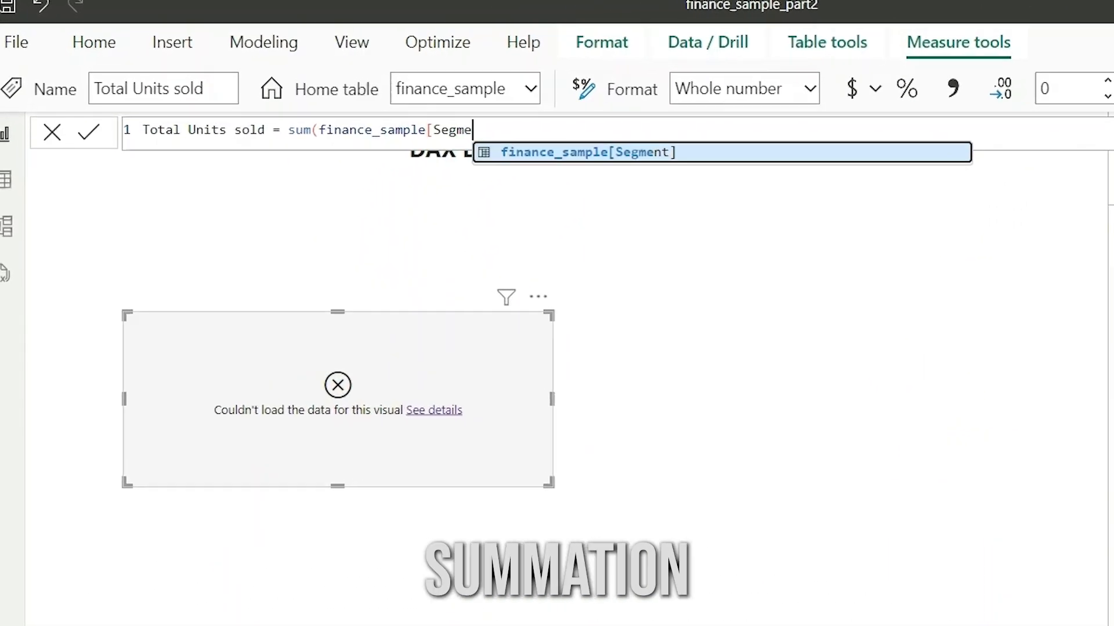
pyautogui.press('BackSpace')
pyautogui.press('BackSpace')
pyautogui.press('BackSpace')
pyautogui.press('BackSpace')
pyautogui.press('BackSpace')
pyautogui.press('BackSpace')
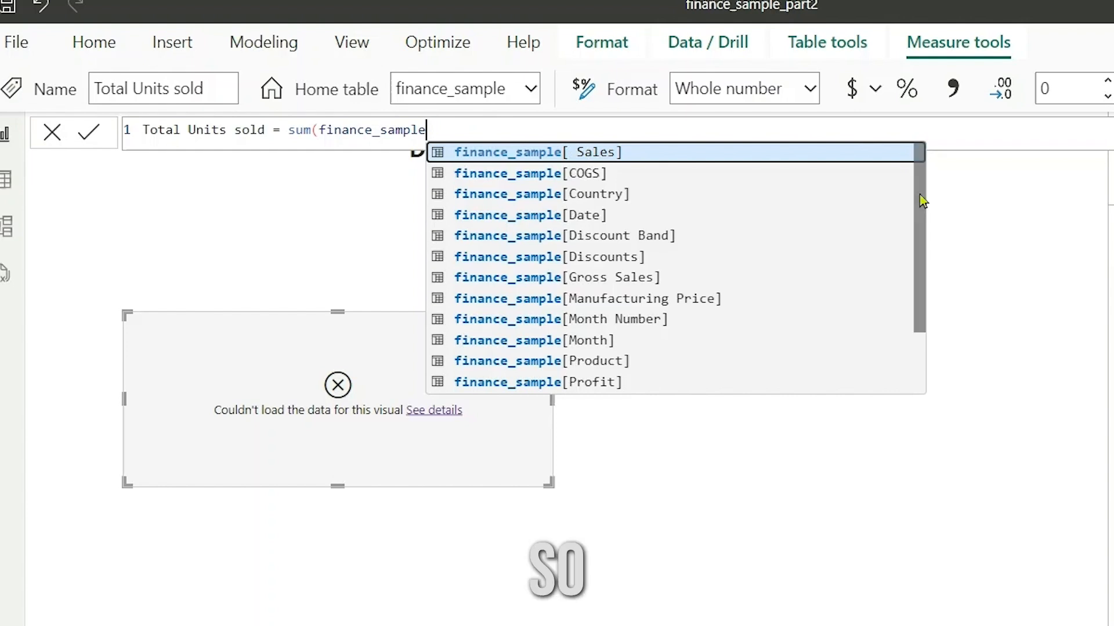
pyautogui.scroll(-2, 725, 376)
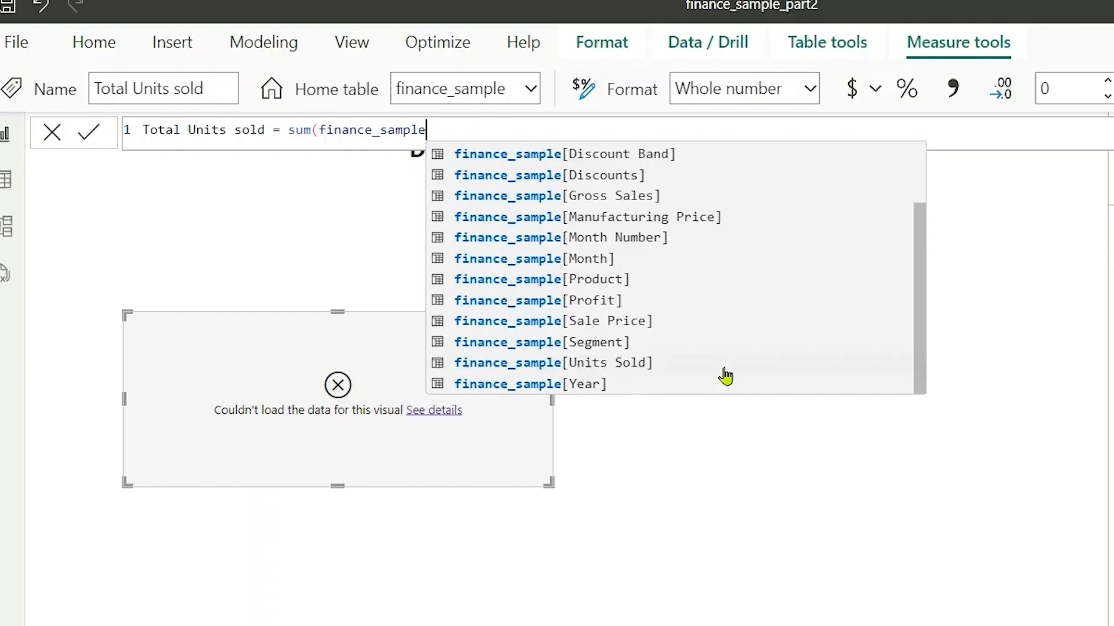
pyautogui.click(681, 364)
pyautogui.write(')')
pyautogui.press('Return')
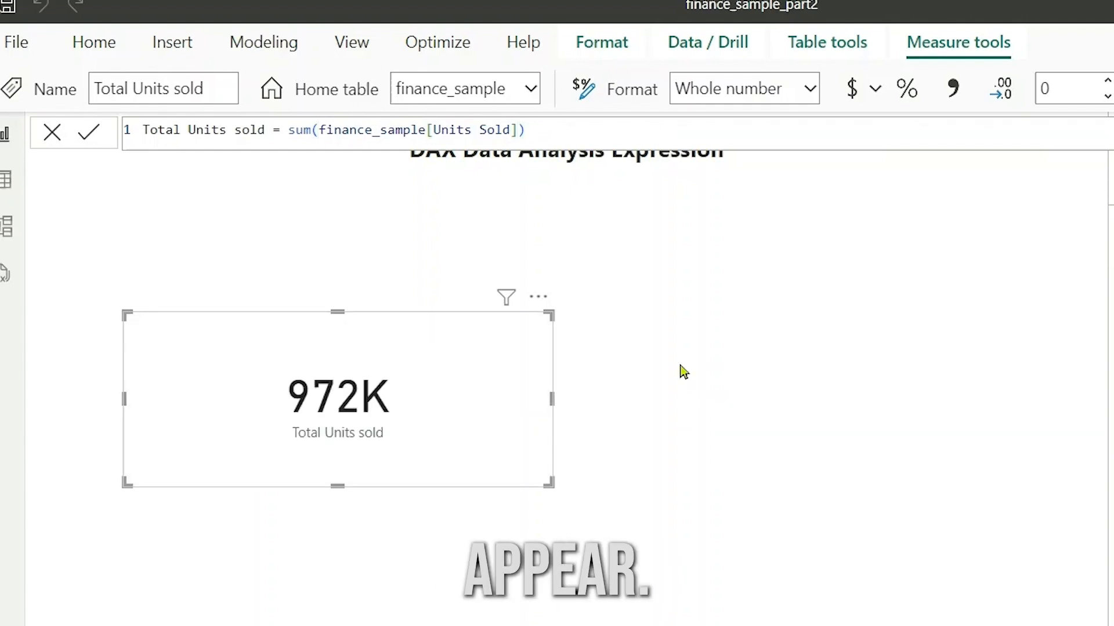
# Add a second Card visual below the first one and fill it with the Units Sold field.
pyautogui.click(404, 548)
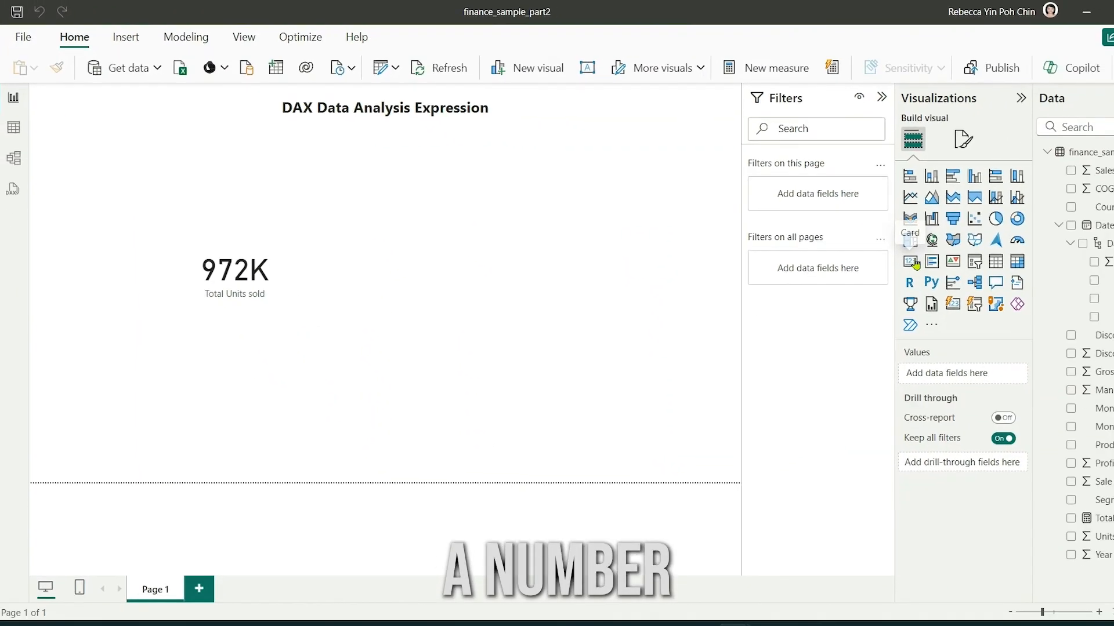
pyautogui.click(910, 261)
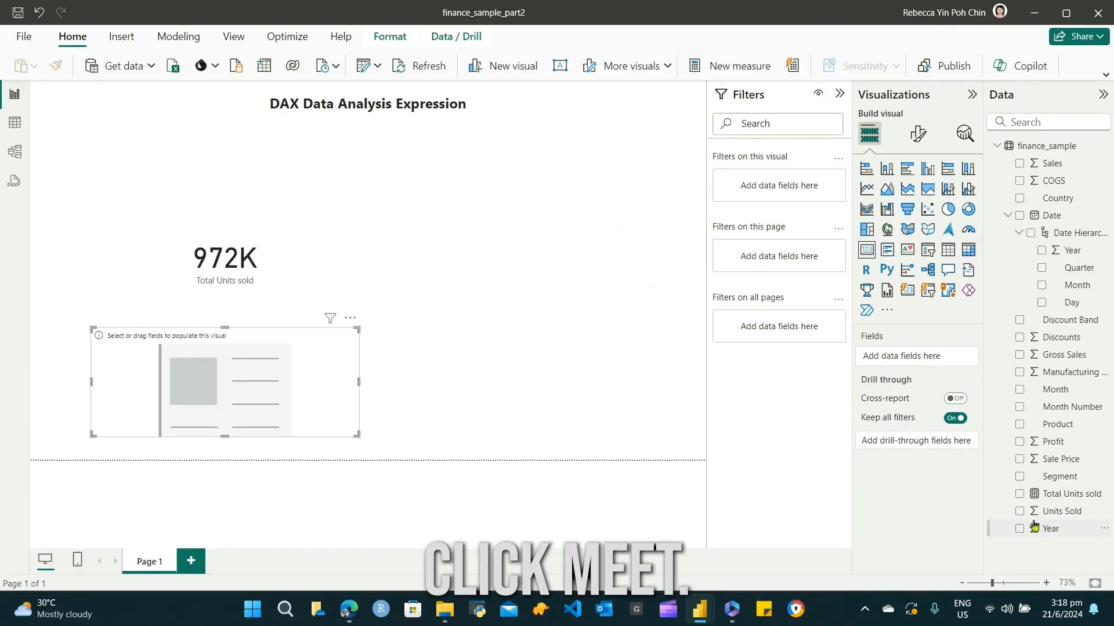
pyautogui.click(1019, 511)
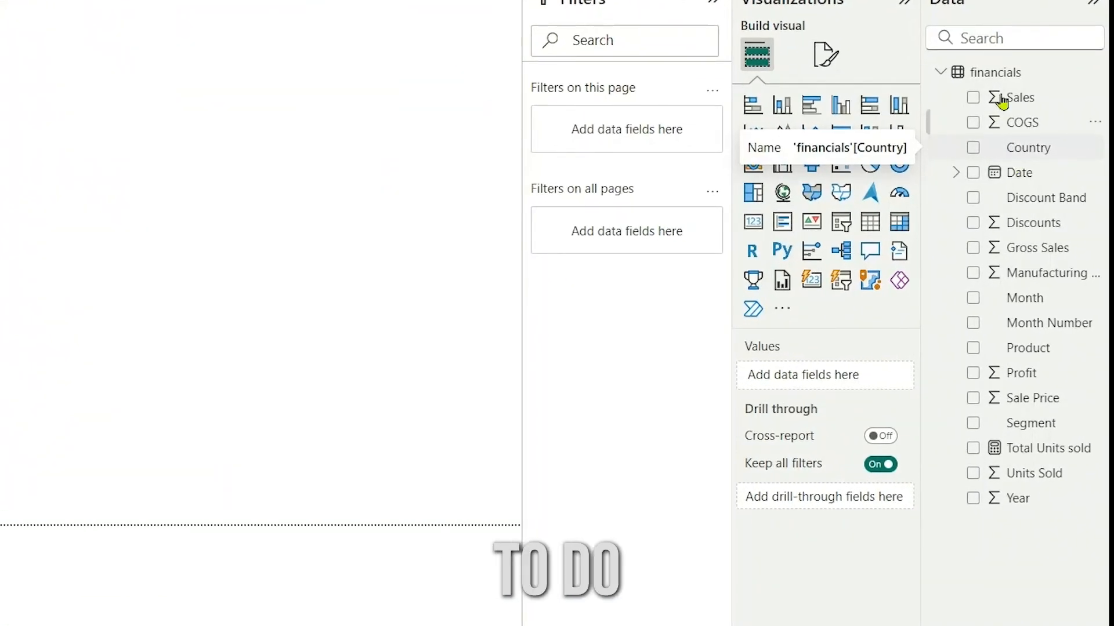
# Create a new calculated table in the financials model and begin its formula with Calendar = CALENDAR(.
pyautogui.click(996, 79)
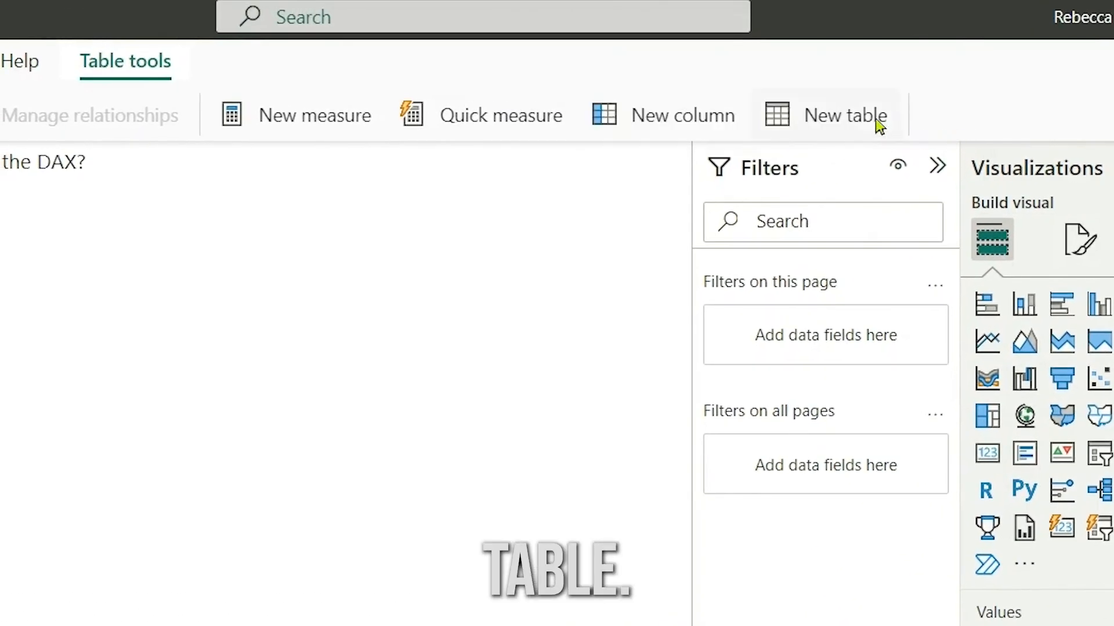
pyautogui.click(232, 42)
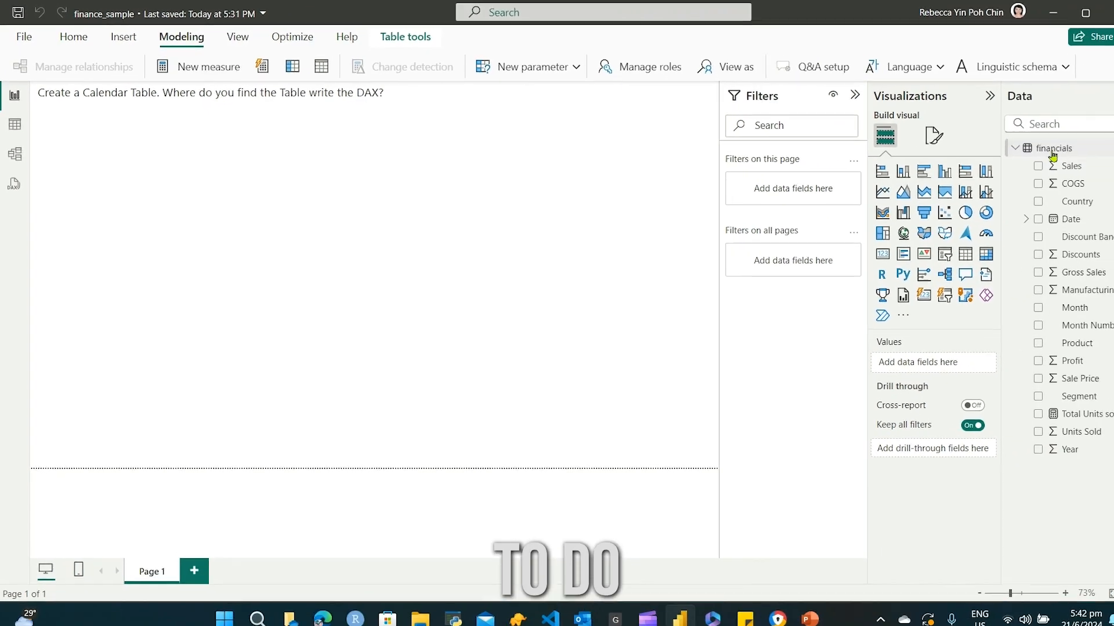
pyautogui.click(1034, 148)
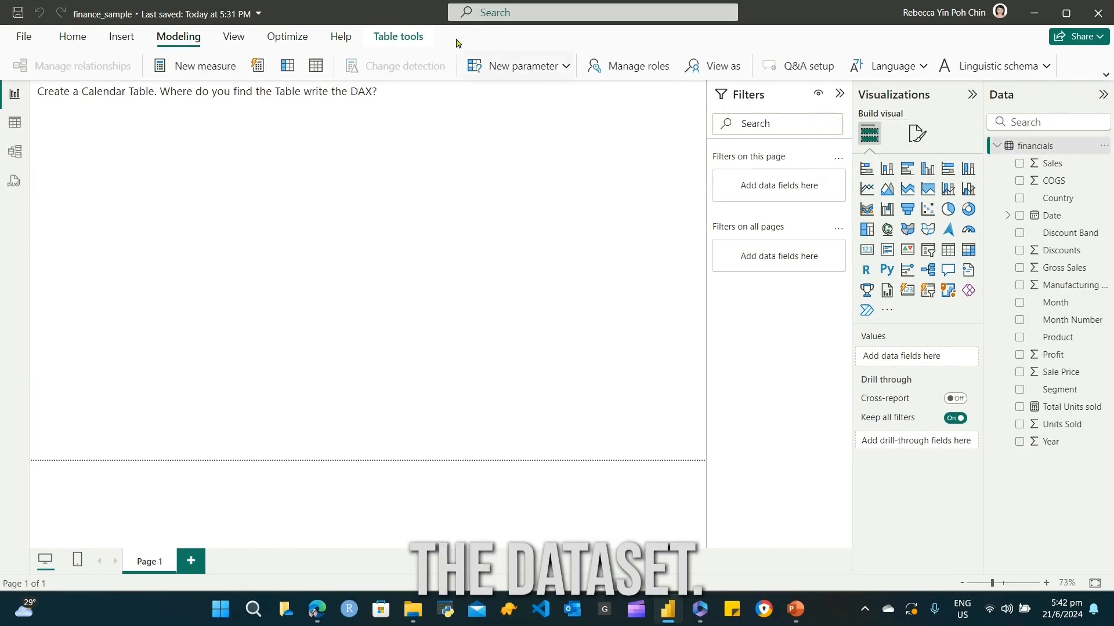
pyautogui.click(399, 38)
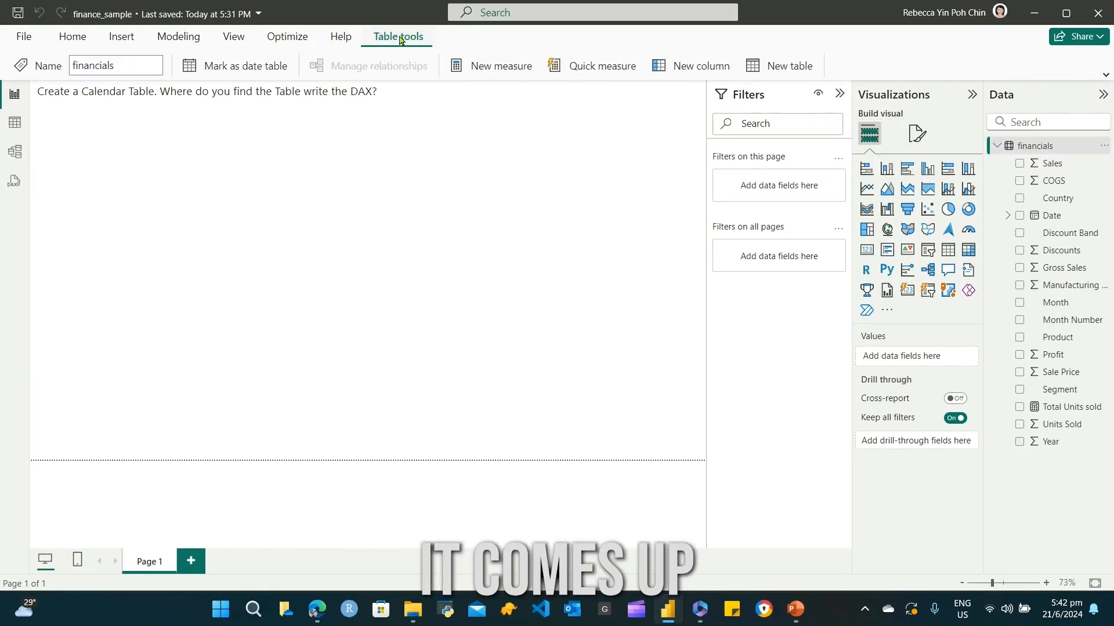
pyautogui.click(769, 64)
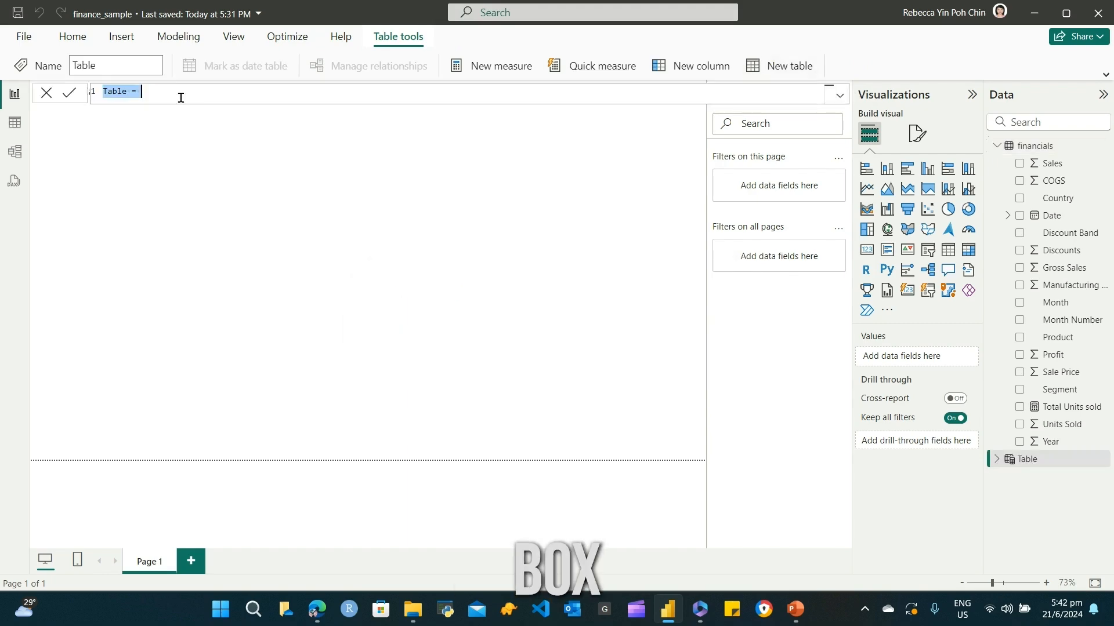
pyautogui.press('BackSpace')
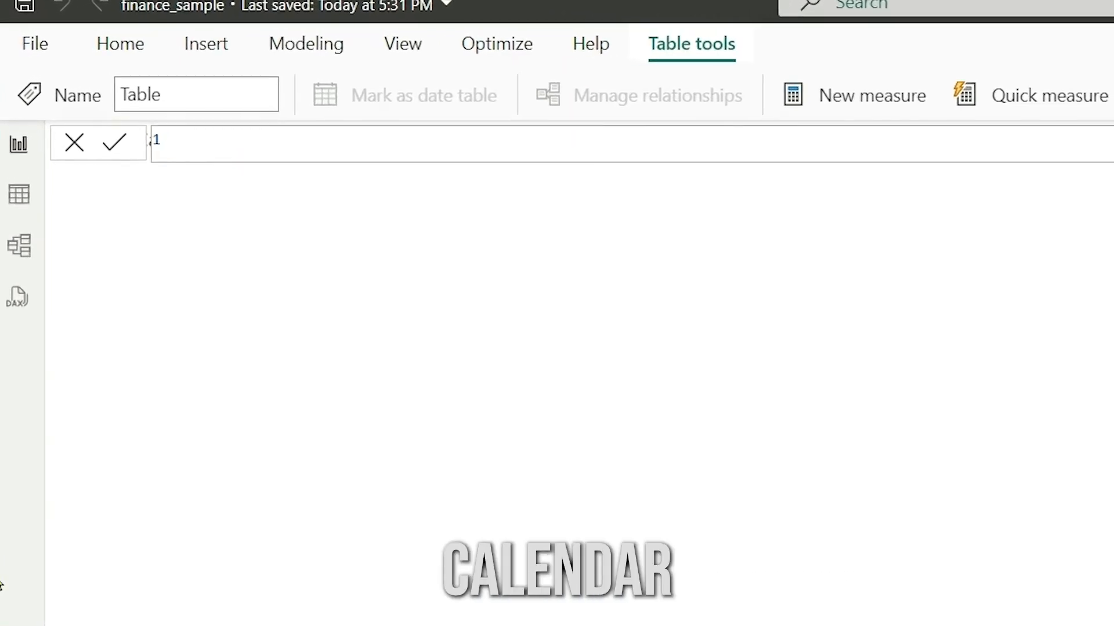
pyautogui.write('Calendar =')
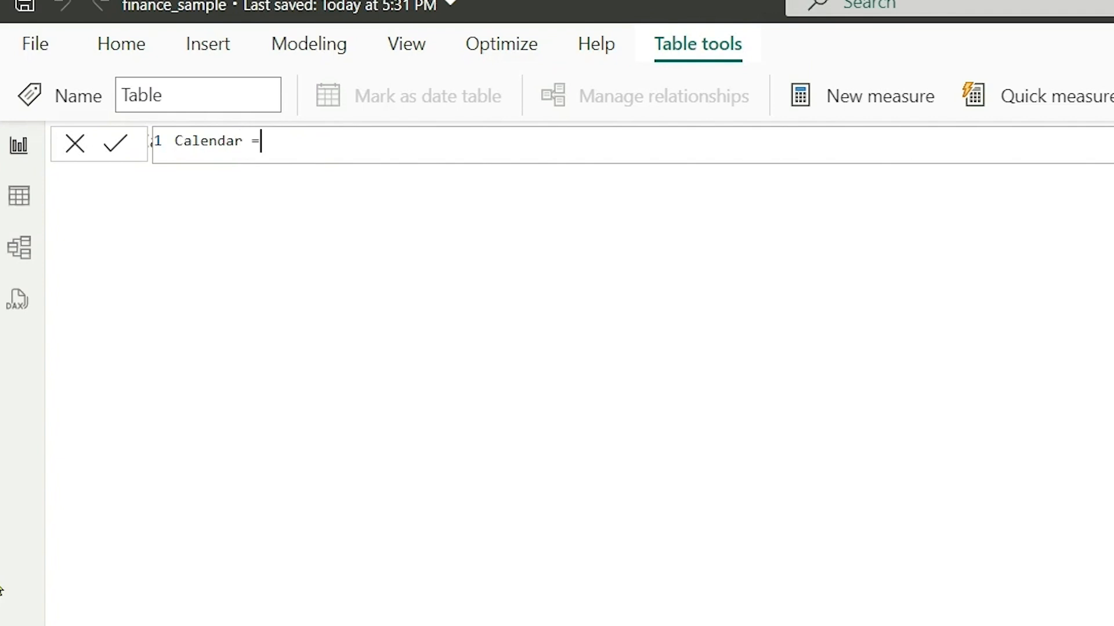
pyautogui.write(' Calen')
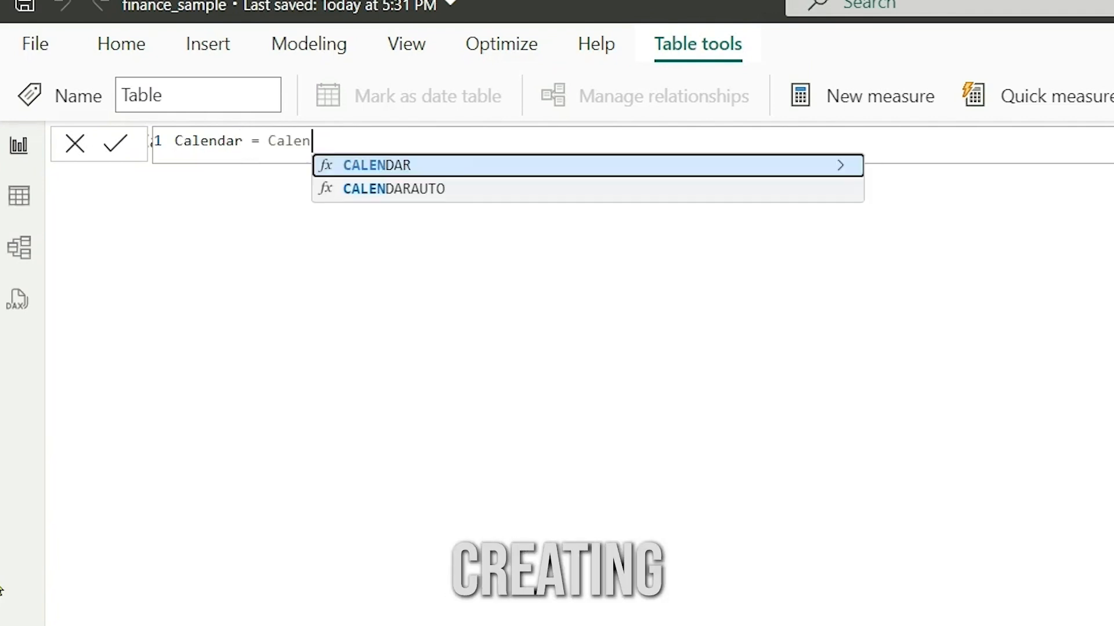
pyautogui.press('Tab')
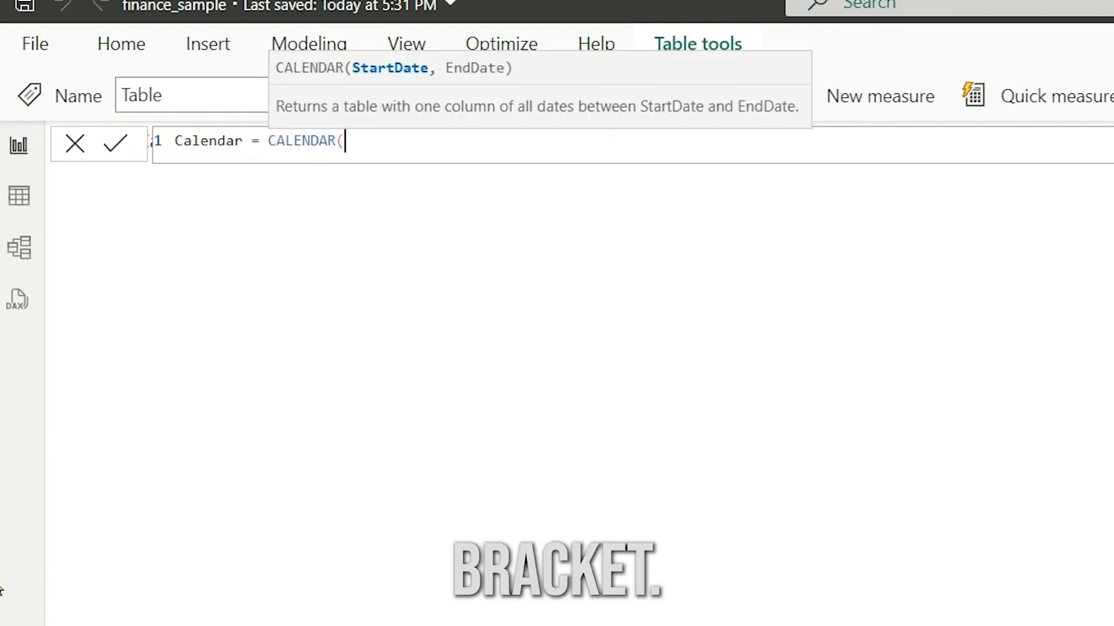
# Enter date(2023,1,1) as the start date of the CALENDAR function.
pyautogui.write('data')
pyautogui.press('BackSpace')
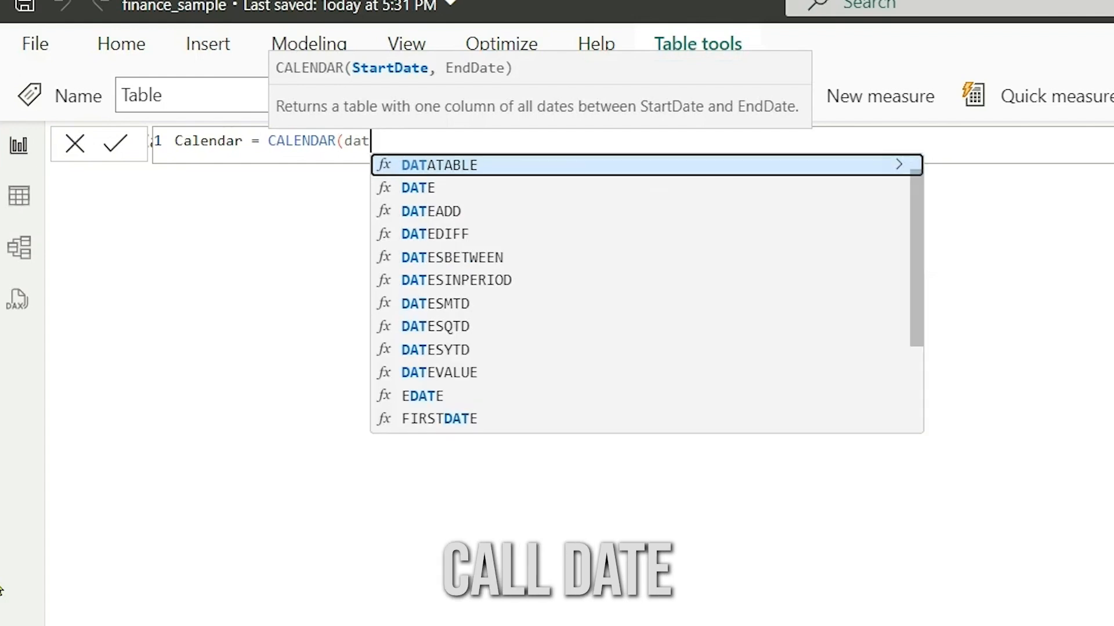
pyautogui.write('e')
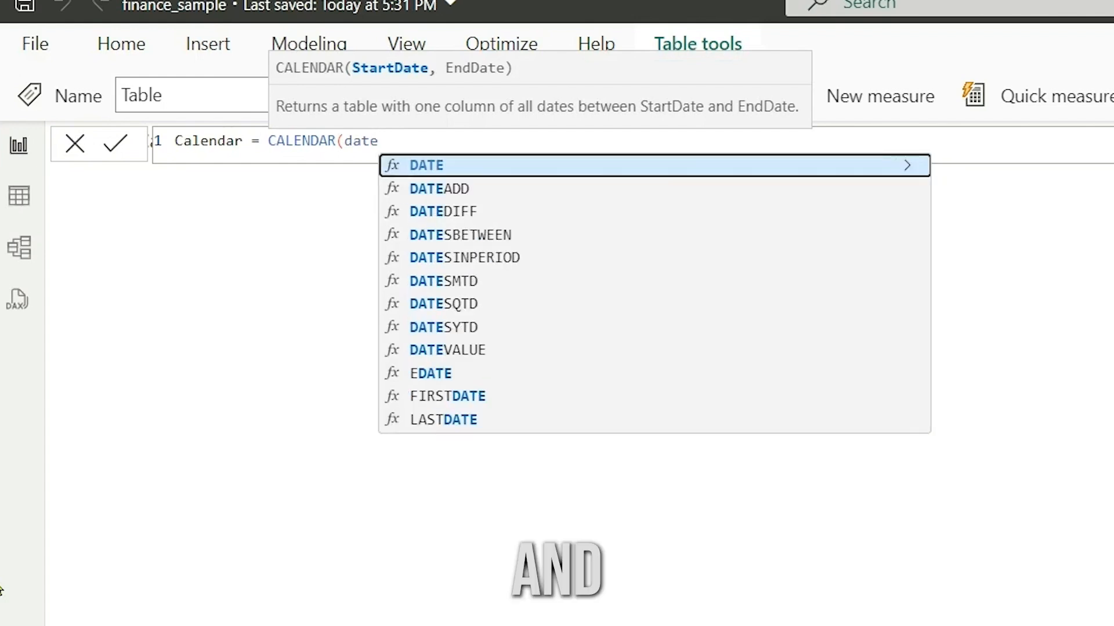
pyautogui.write('(')
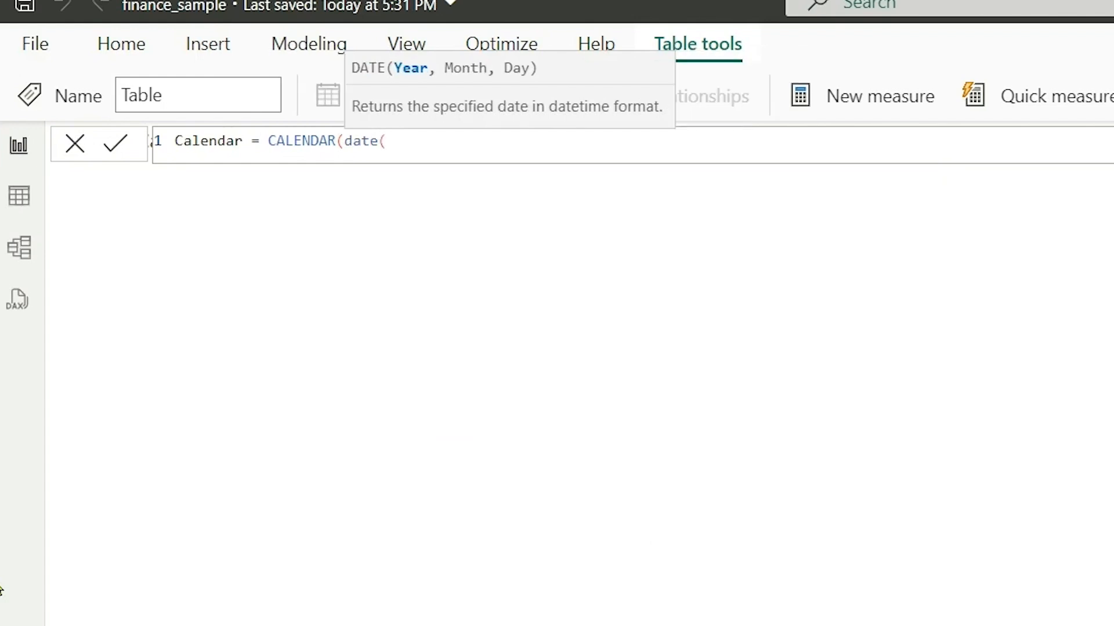
pyautogui.write('2023,')
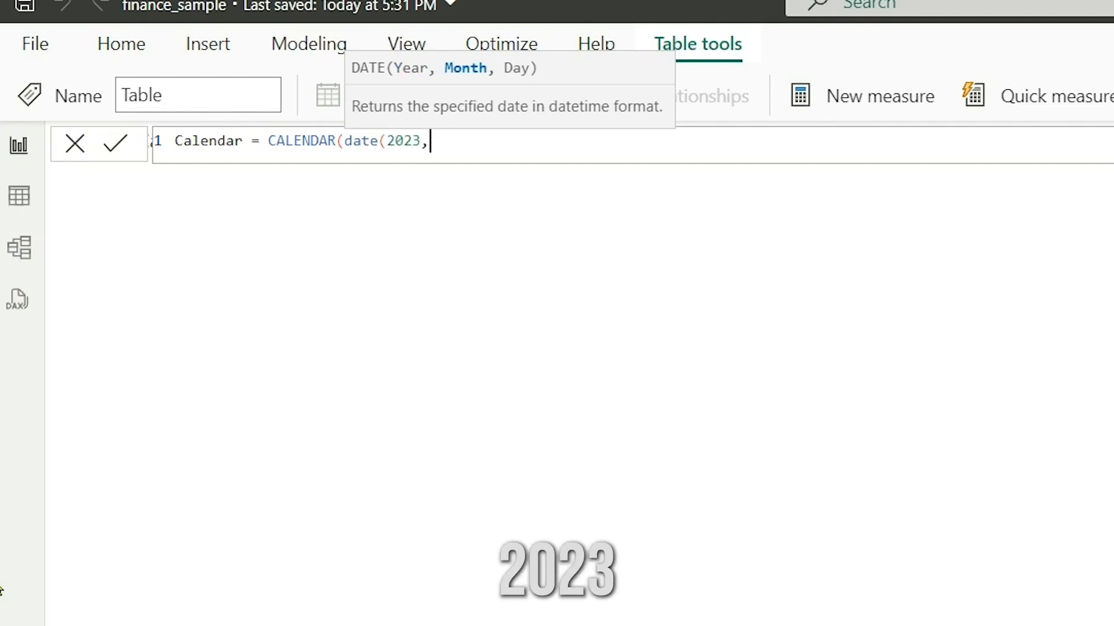
pyautogui.write('12')
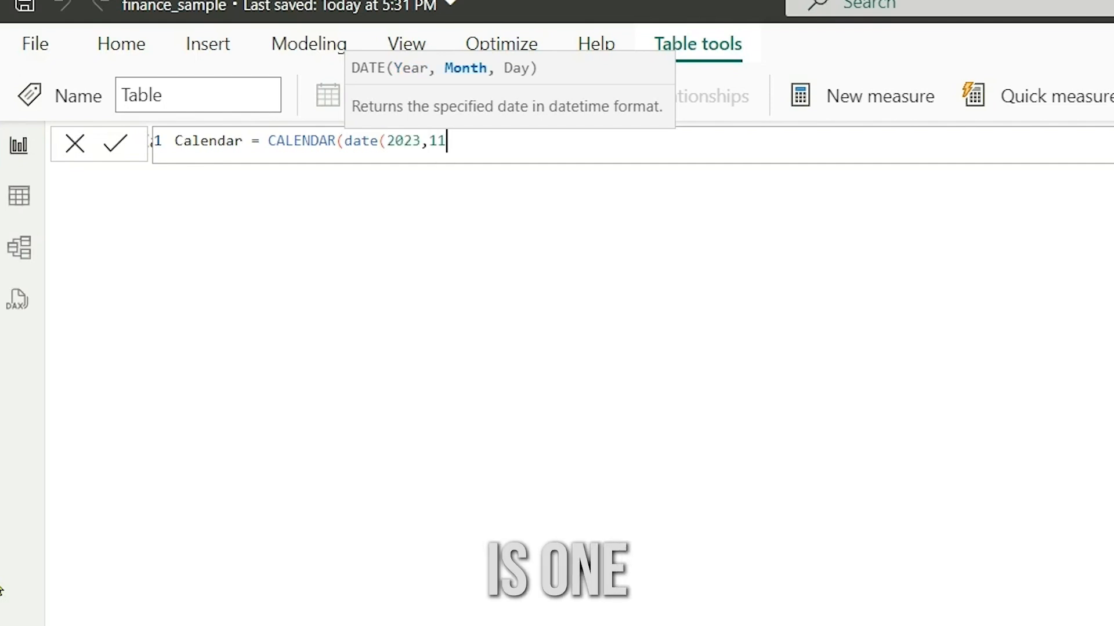
pyautogui.press('BackSpace')
pyautogui.write(',1)')
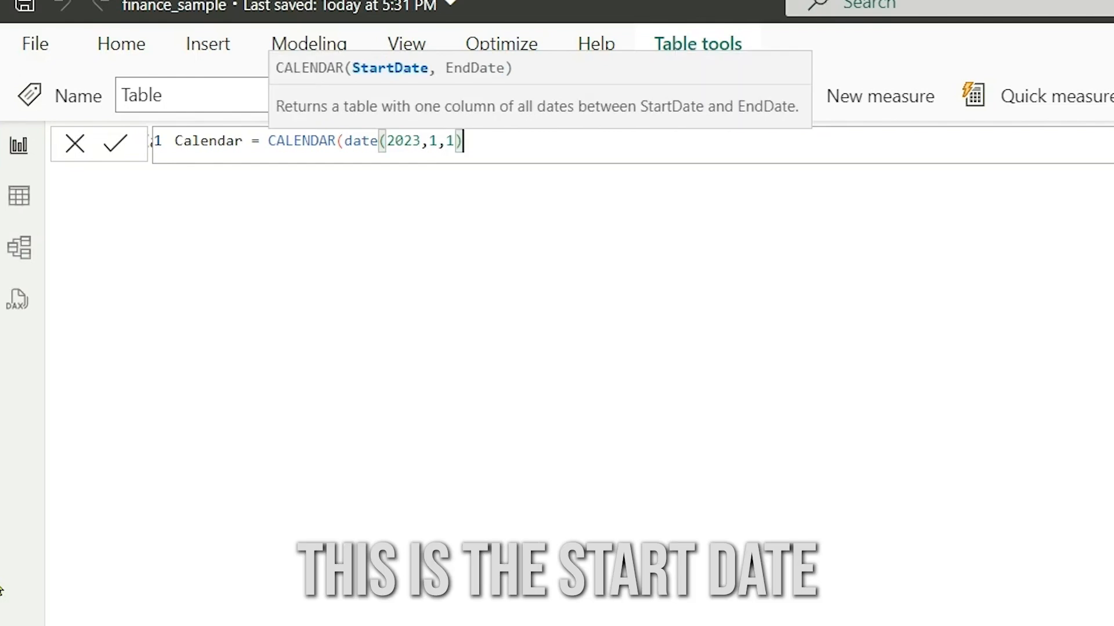
# Enter date(2024,12,31) as the CALENDAR end date, commit the formula, and expand the new Calendar table's fields.
pyautogui.write(',date')
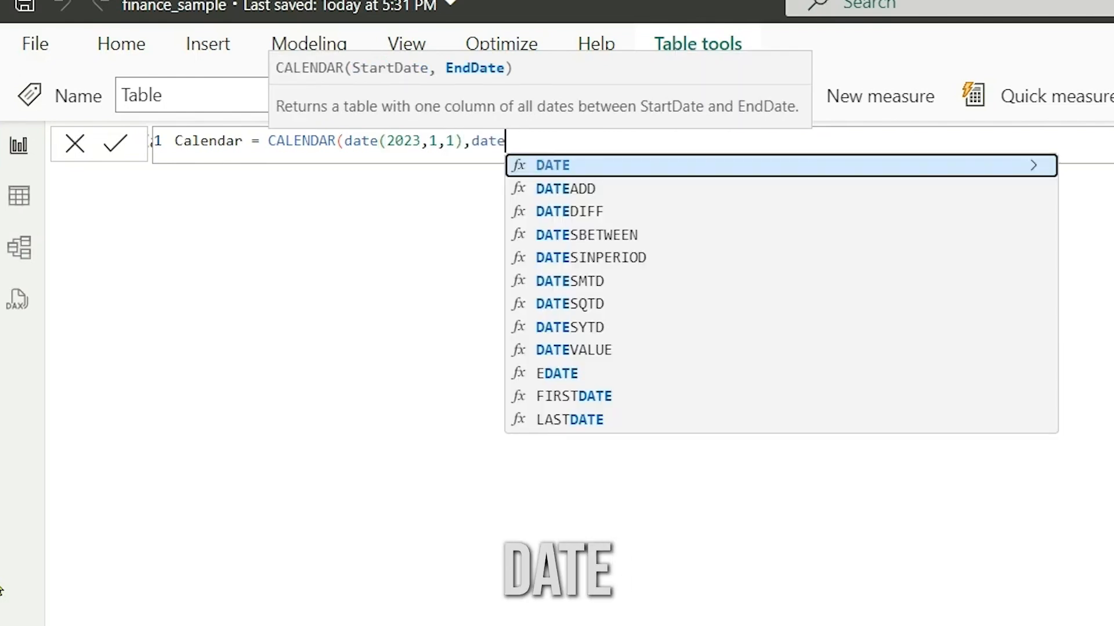
pyautogui.write('(202')
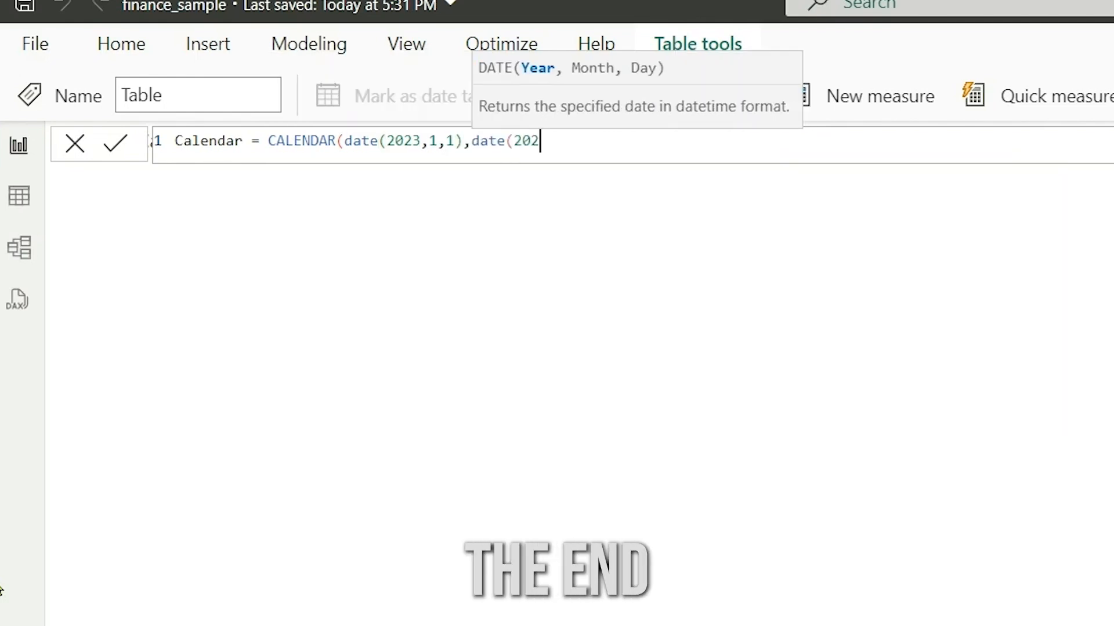
pyautogui.write('4,')
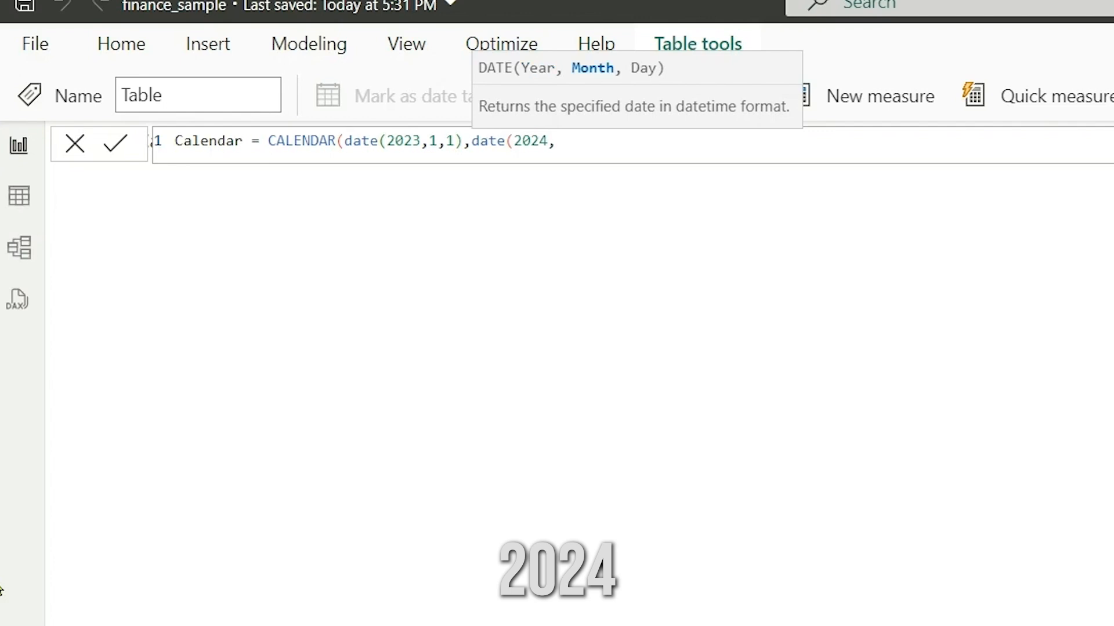
pyautogui.write('12,31))')
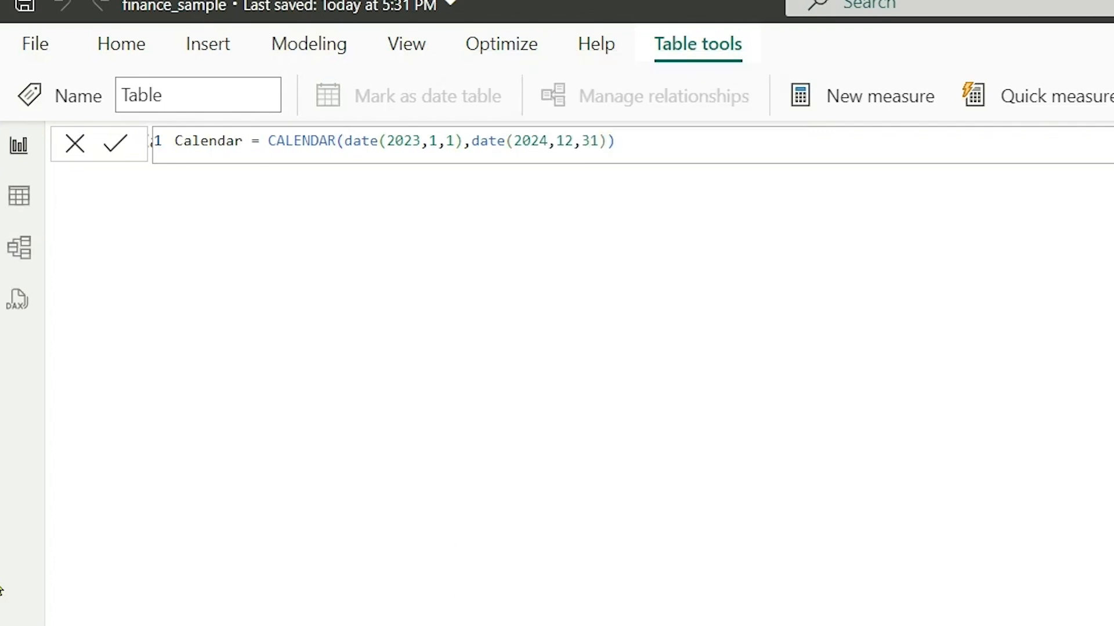
pyautogui.press('Return')
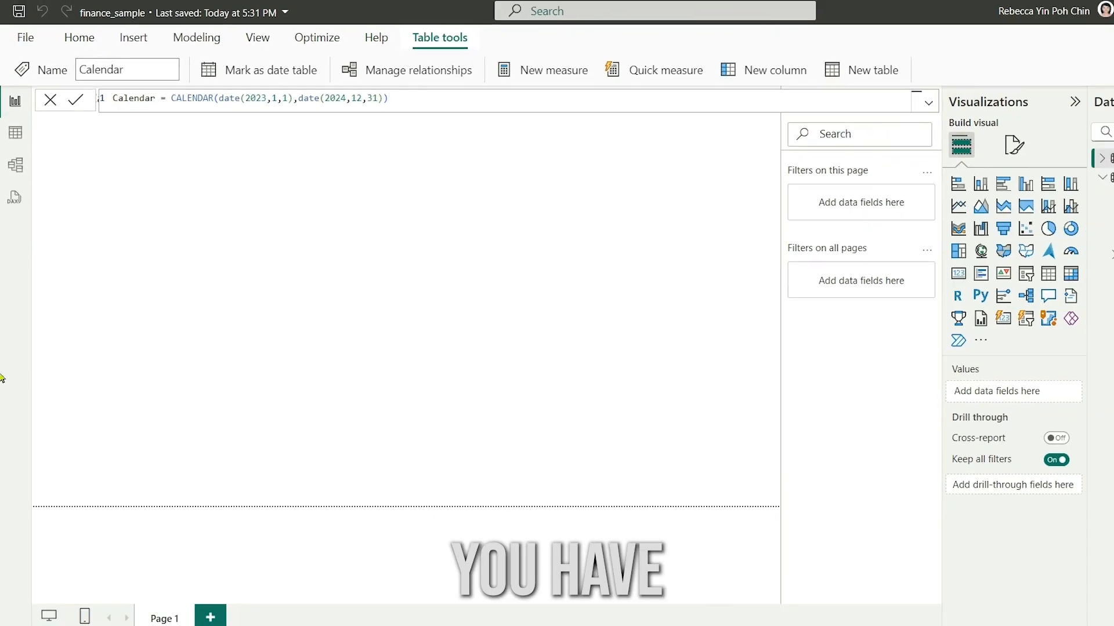
pyautogui.click(997, 146)
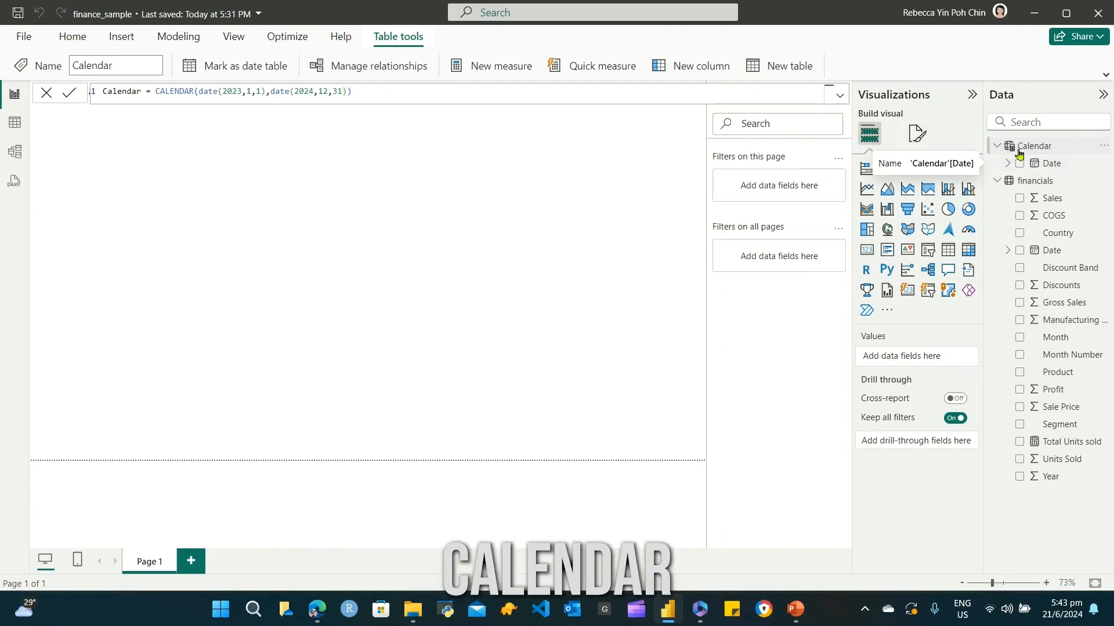
# Create an active many-to-one relationship with single cross-filtering from the financials Date column to the Calendar Date column, and open the table view.
pyautogui.click(11, 153)
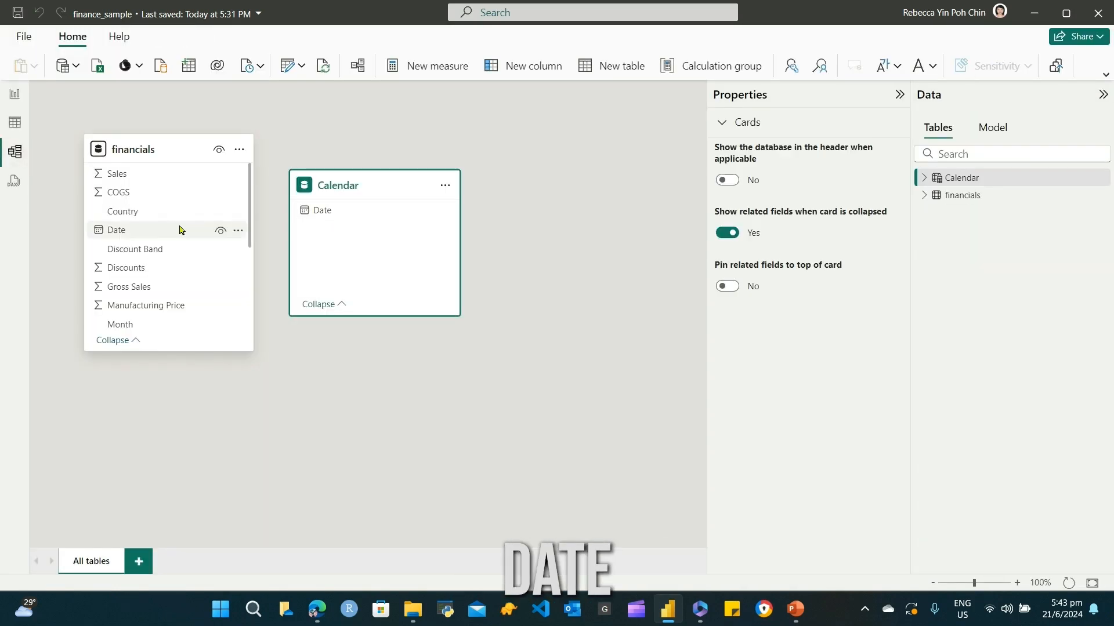
pyautogui.moveTo(180, 229); pyautogui.dragTo(325, 210)
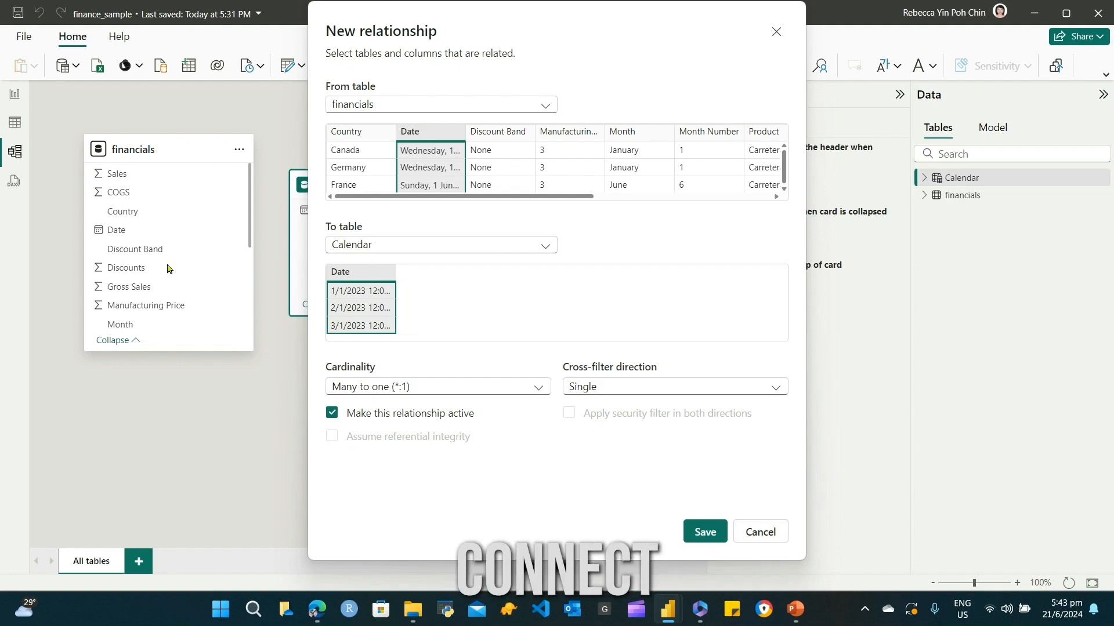
pyautogui.click(705, 532)
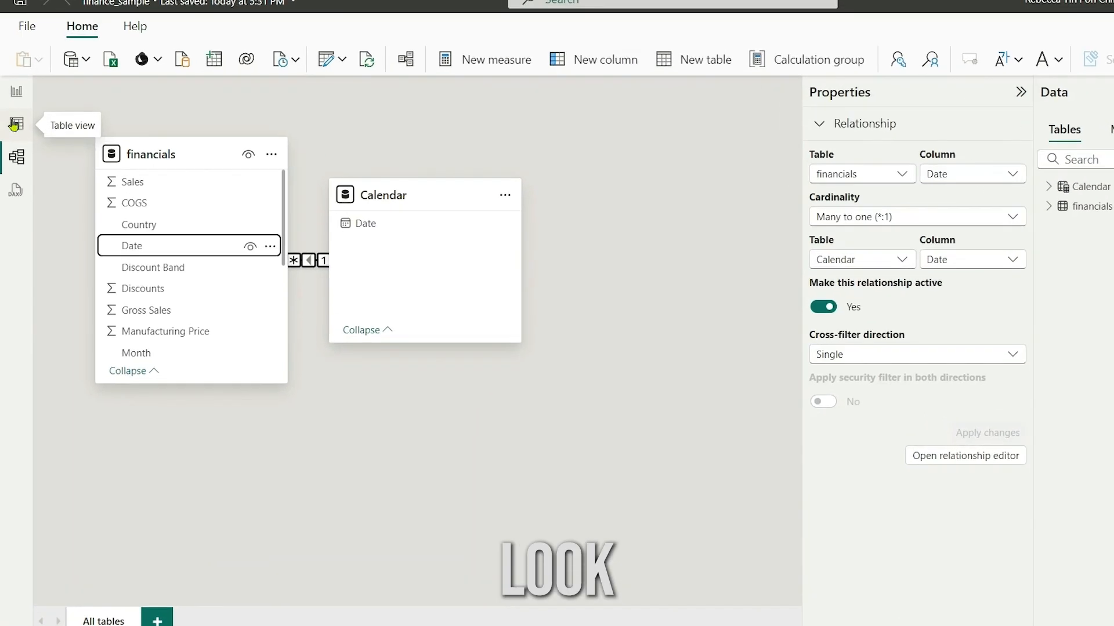
pyautogui.click(15, 124)
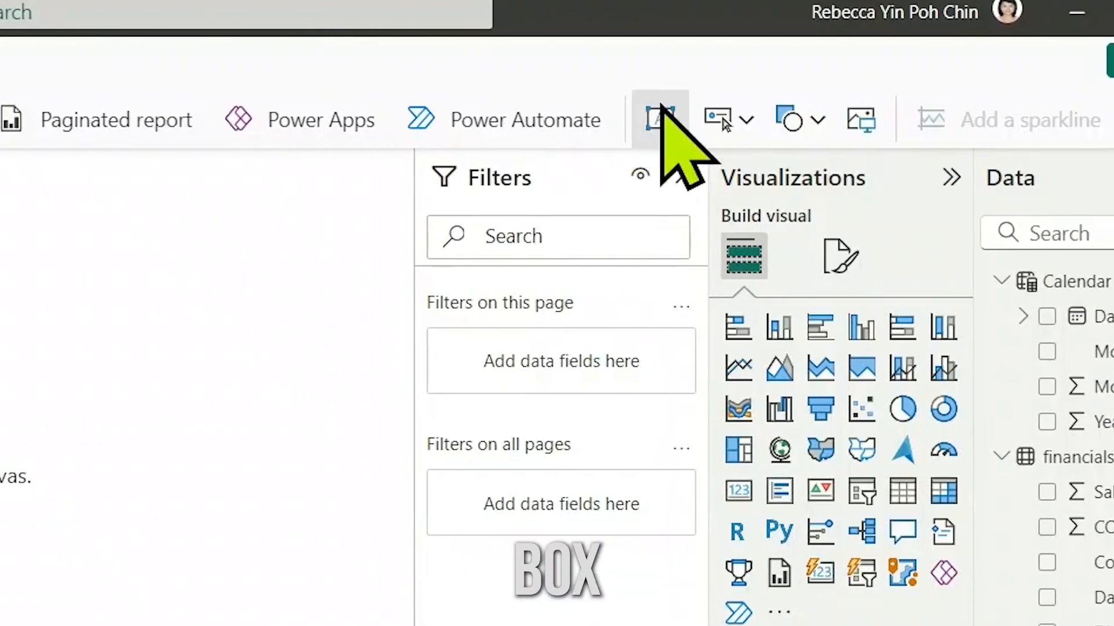
# Insert a text box on the report page and enter the title "Financial Sunmary - Executive Report".
pyautogui.click(905, 116)
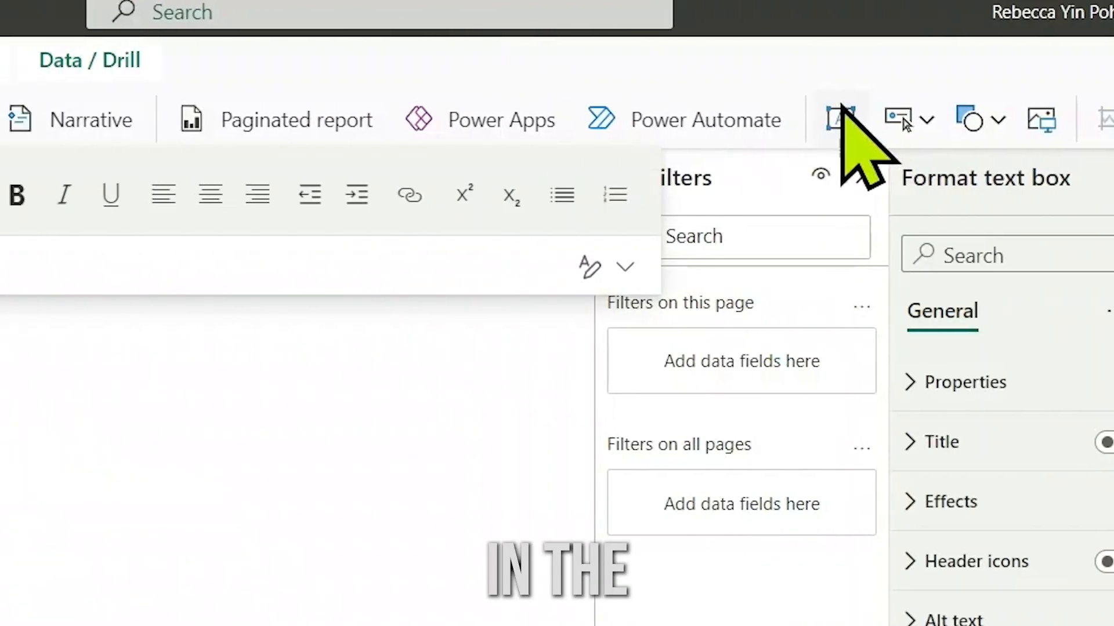
pyautogui.write('Financial E')
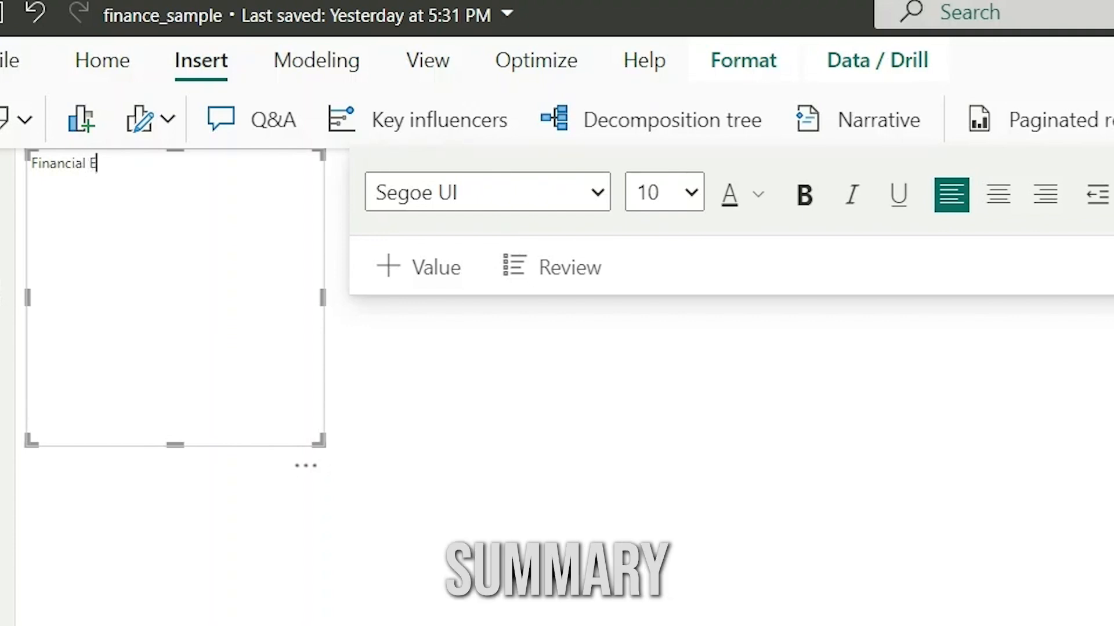
pyautogui.write('x')
pyautogui.press('BackSpace')
pyautogui.press('BackSpace')
pyautogui.write('Synnatgr')
pyautogui.press('BackSpace')
pyautogui.press('BackSpace')
pyautogui.press('BackSpace')
pyautogui.press('BackSpace')
pyautogui.press('BackSpace')
pyautogui.press('BackSpace')
pyautogui.press('BackSpace')
pyautogui.write('u')
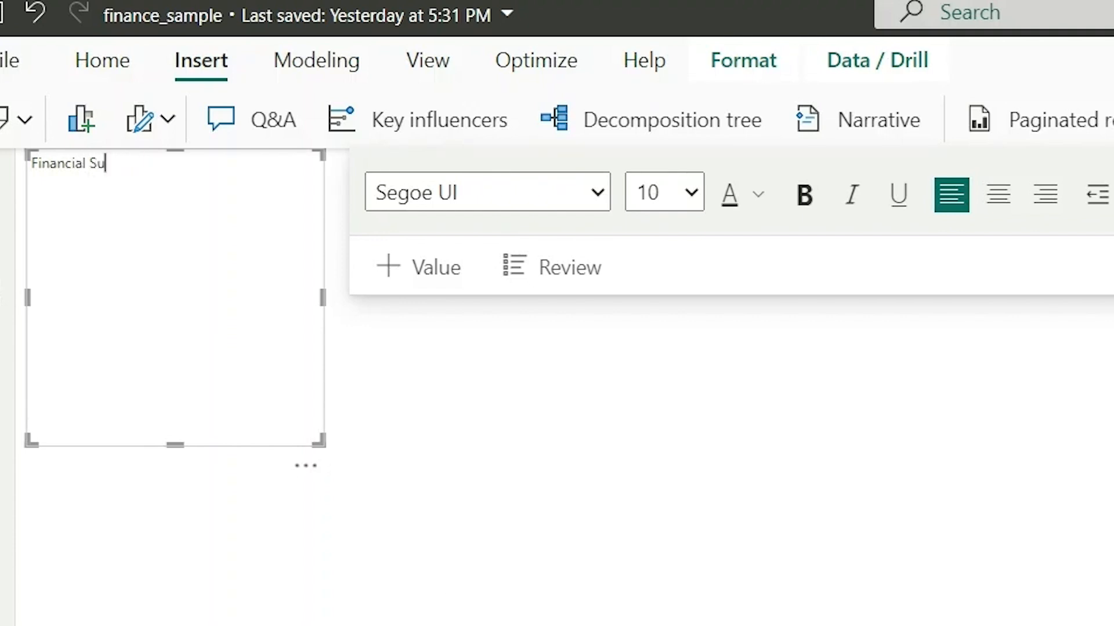
pyautogui.write('nmar= - Exe')
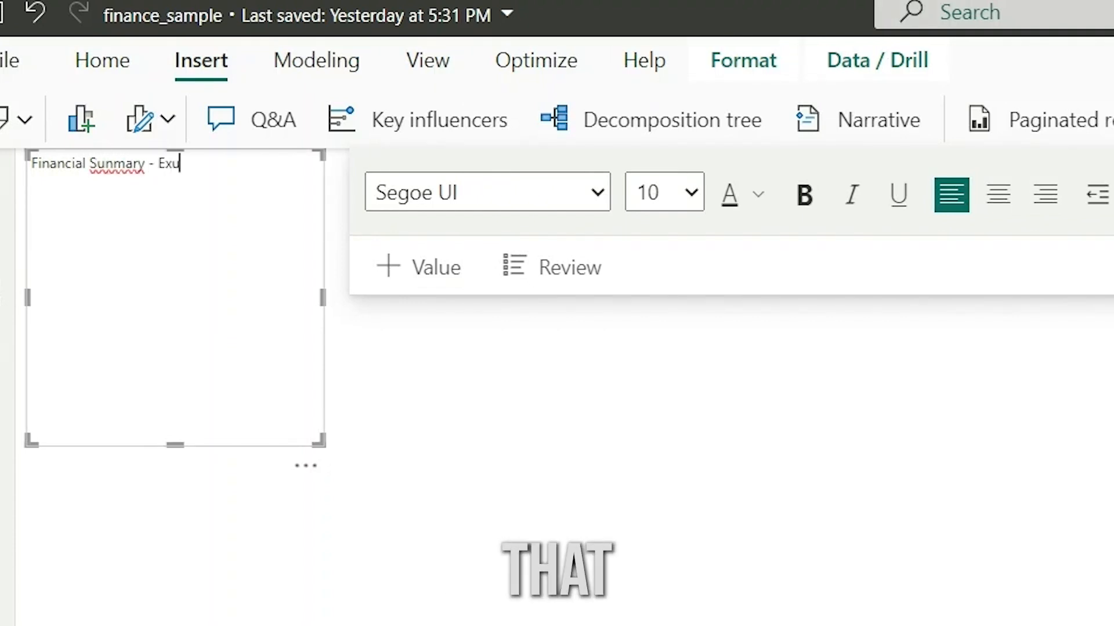
pyautogui.write('cutive Report')
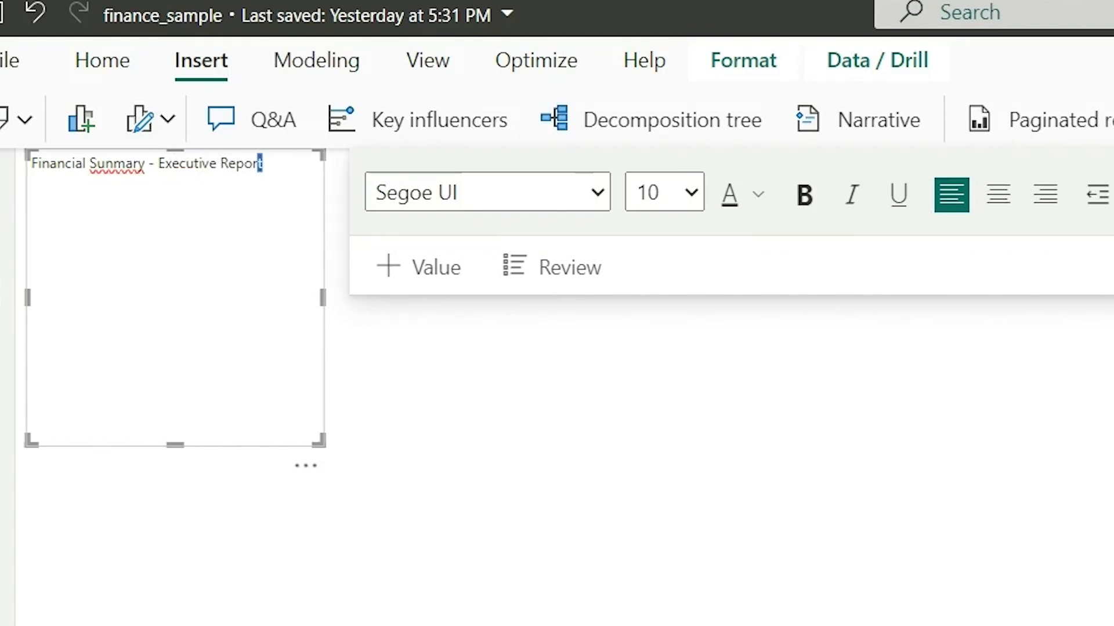
# Format the whole report title in the text box as bold at font size 20.
pyautogui.moveTo(257, 164); pyautogui.dragTo(31, 163)
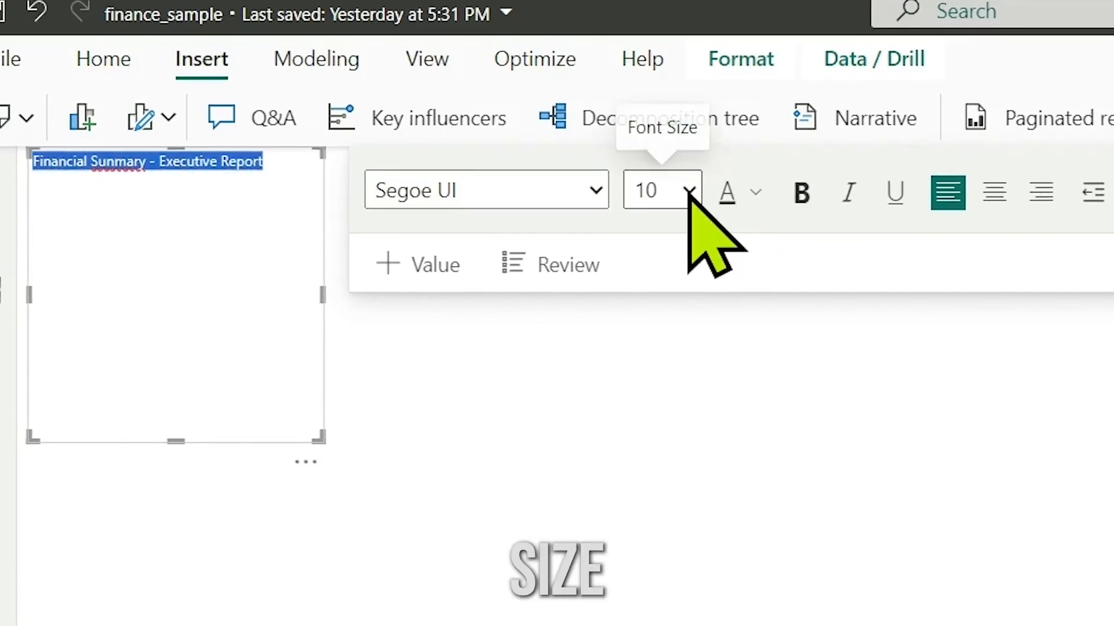
pyautogui.click(756, 157)
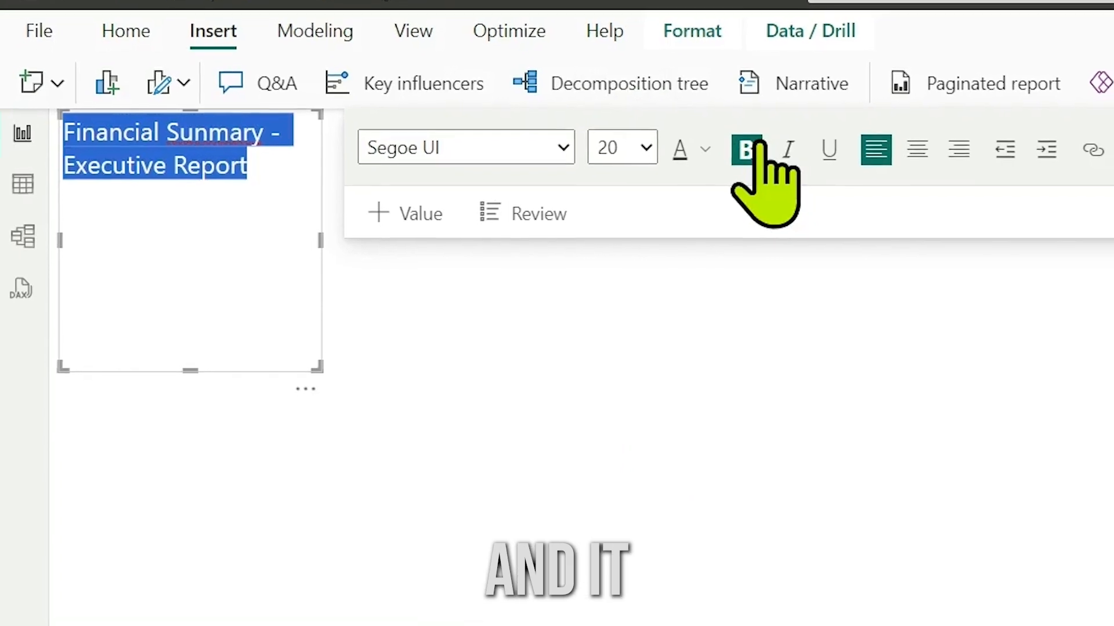
# Resize the title text box into a wide, shallow banner and correct "Sunmary" to "Summary".
pyautogui.click(319, 364)
pyautogui.moveTo(319, 365); pyautogui.dragTo(951, 243)
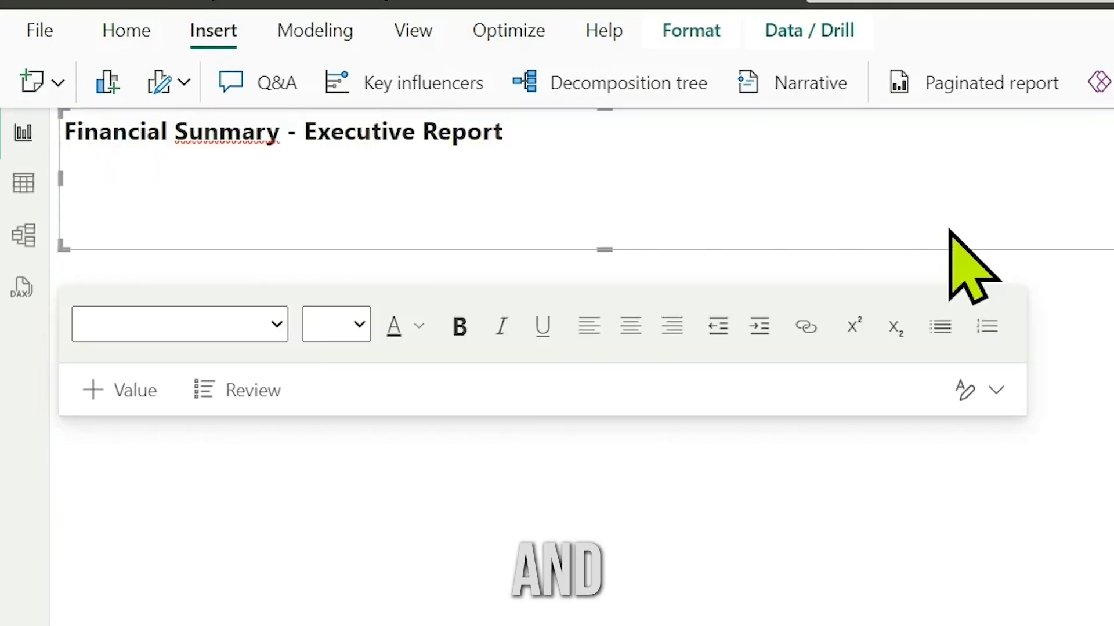
pyautogui.click(218, 124)
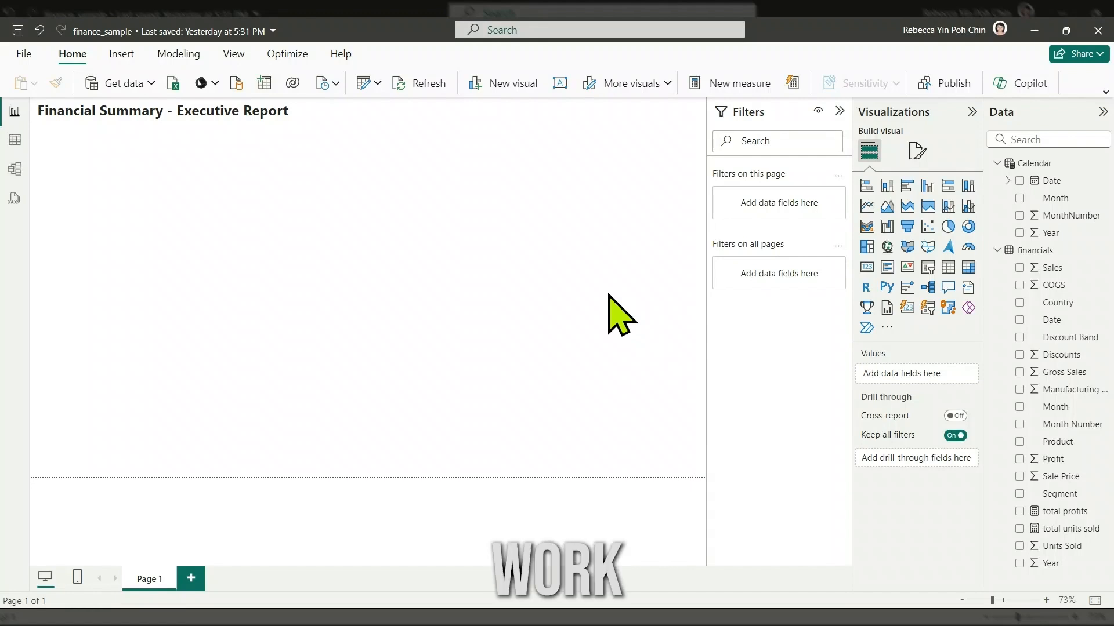
# Add a line chart with the total profits measure on the Y-axis and the Calendar table's Date on the X-axis.
pyautogui.click(866, 208)
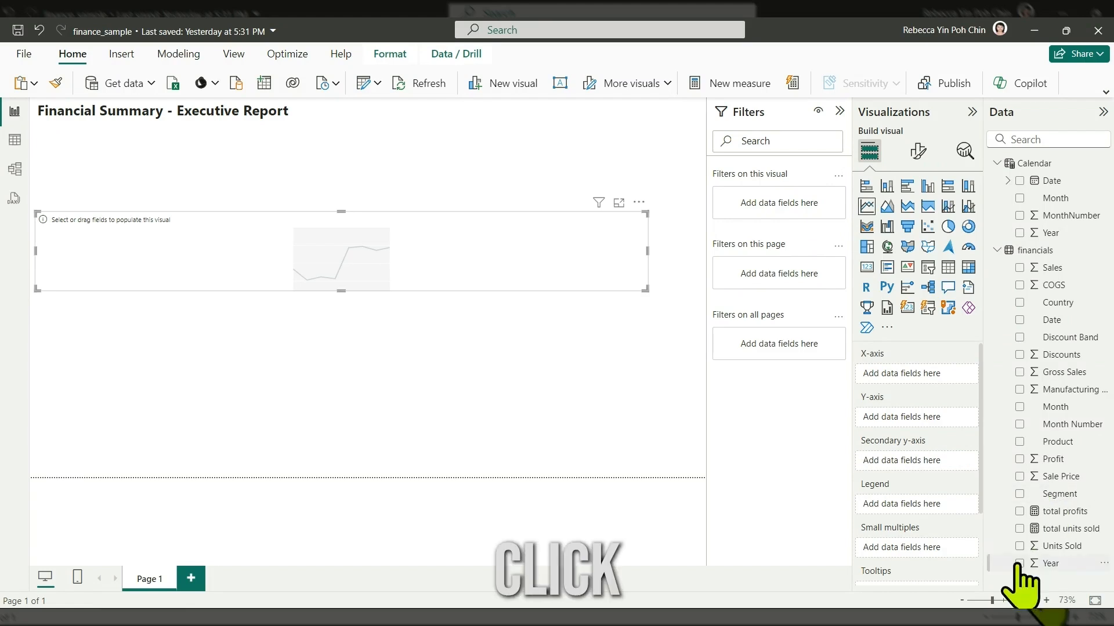
pyautogui.click(1019, 511)
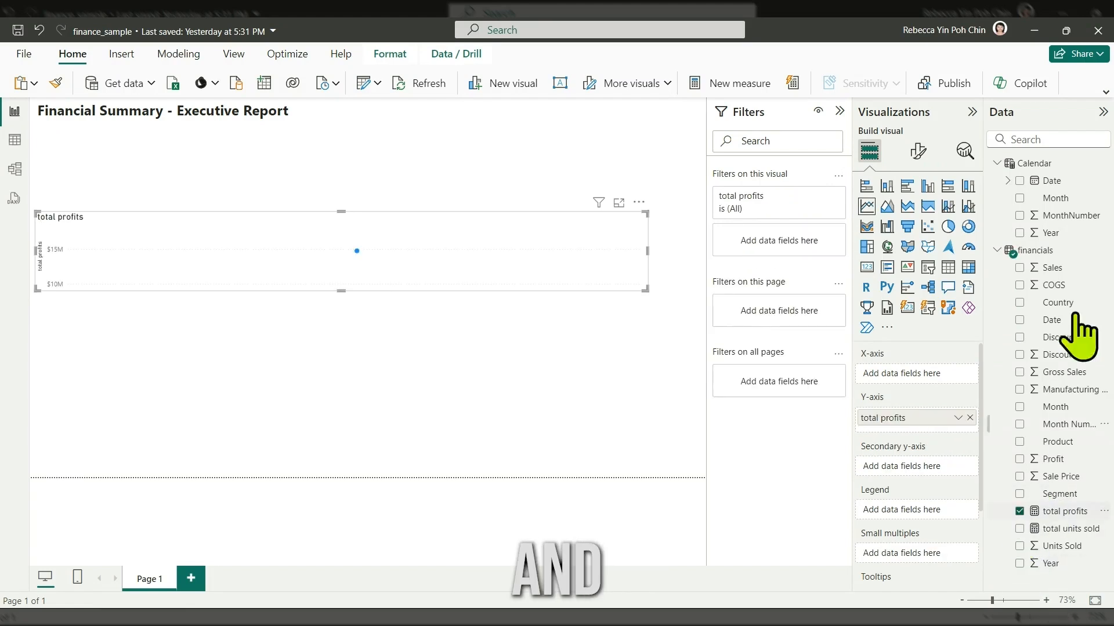
pyautogui.click(1019, 181)
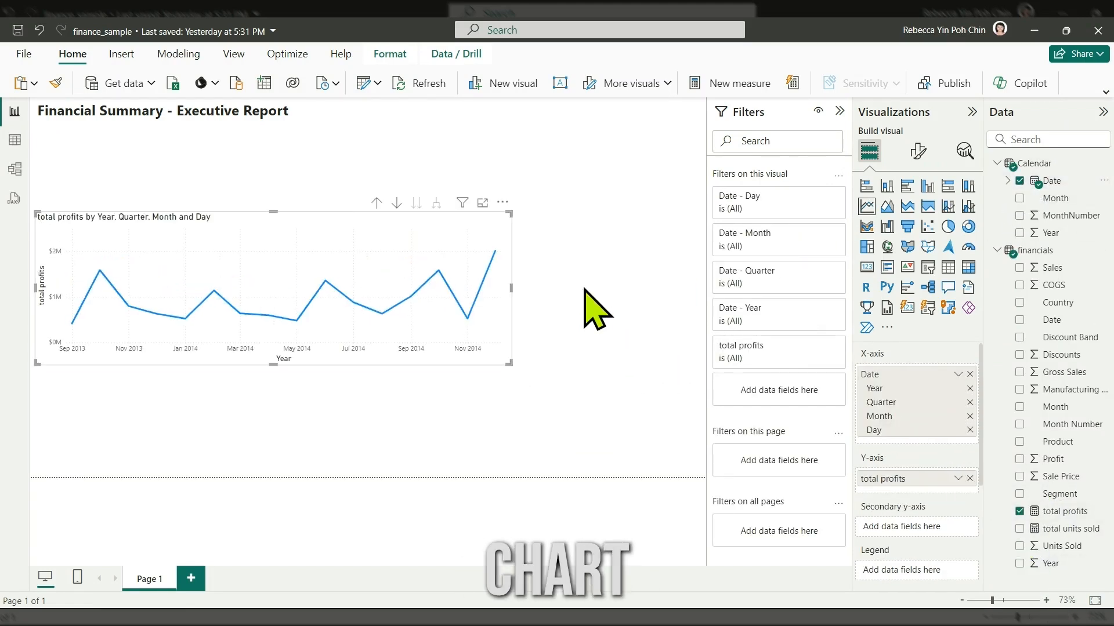
# Drill the total profits line chart up to the Year level.
pyautogui.click(376, 202)
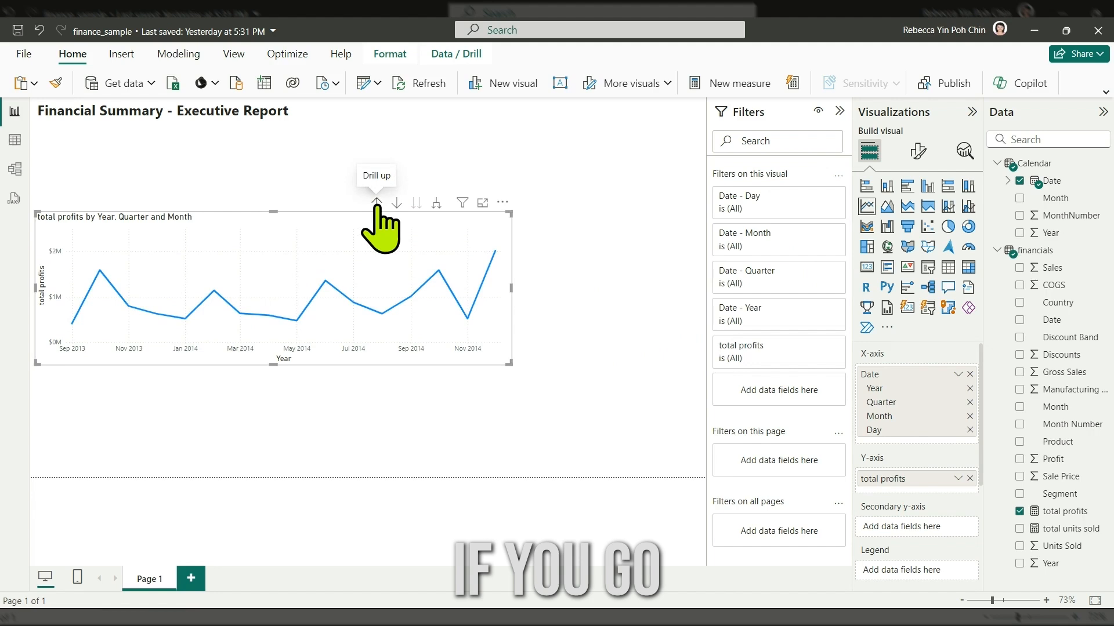
pyautogui.click(376, 202)
pyautogui.click(376, 202)
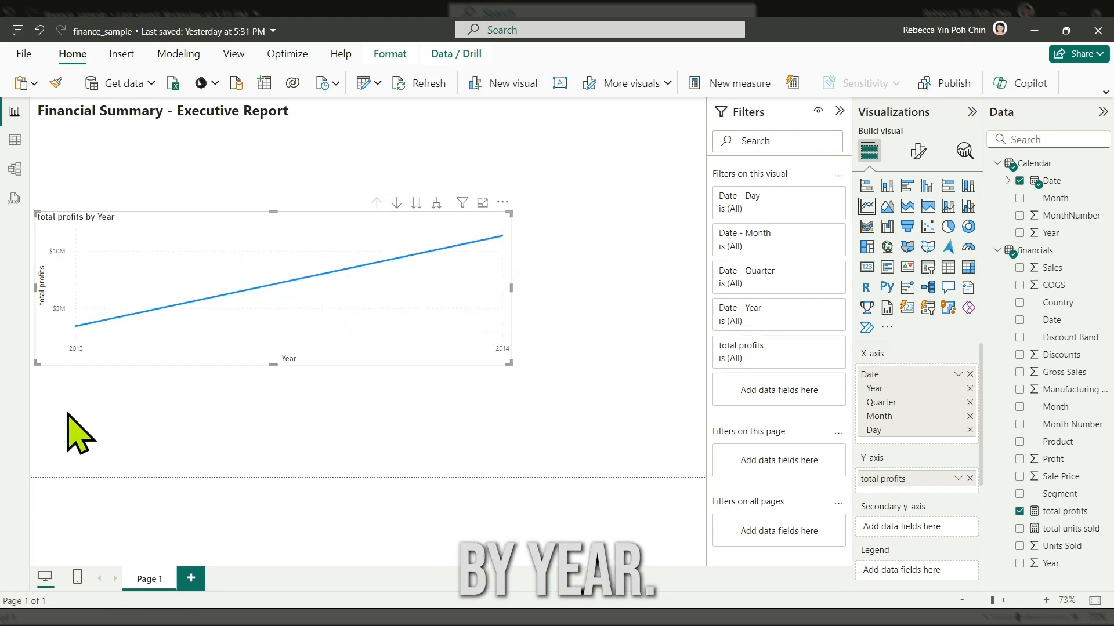
# Turn on drill mode, step the line chart down through Quarter, Month and Day, and remove the Day level from its X-axis.
pyautogui.click(396, 203)
pyautogui.click(417, 203)
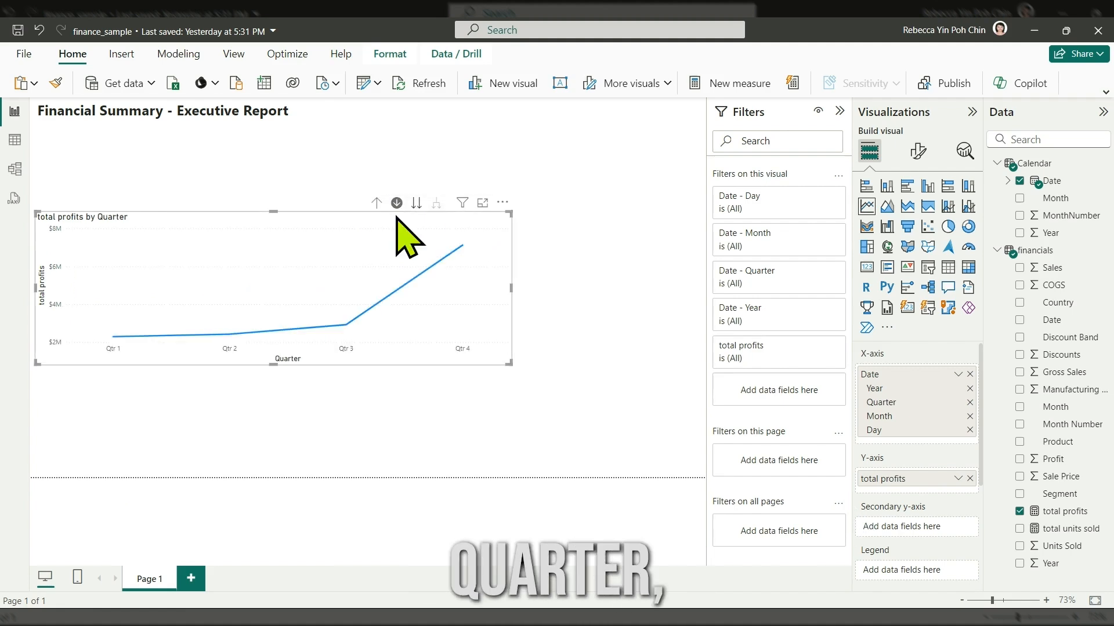
pyautogui.click(417, 204)
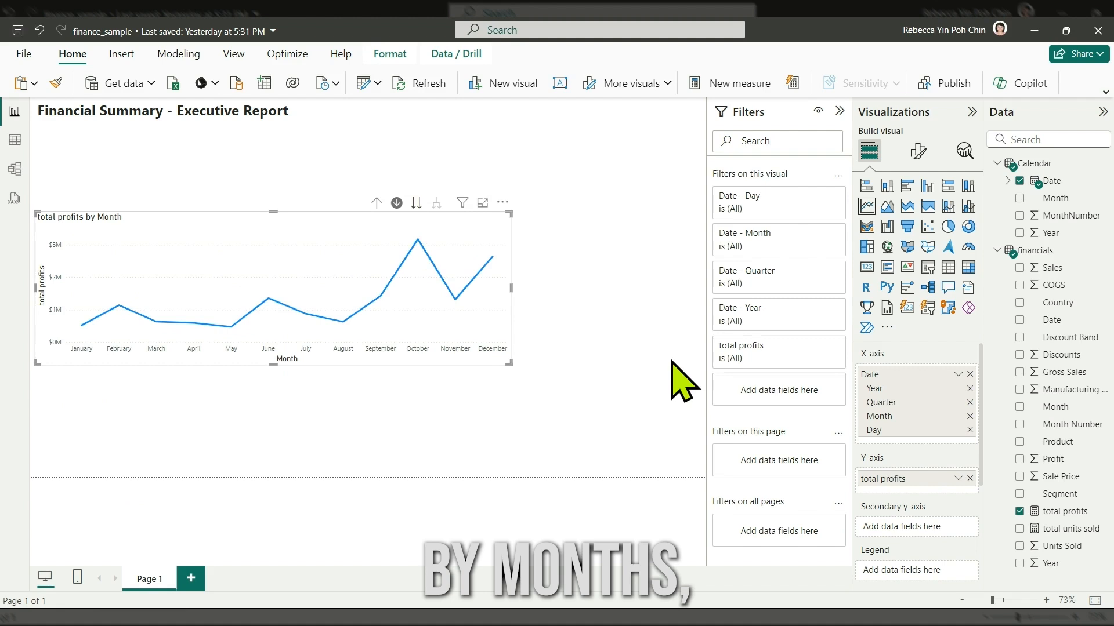
pyautogui.click(416, 203)
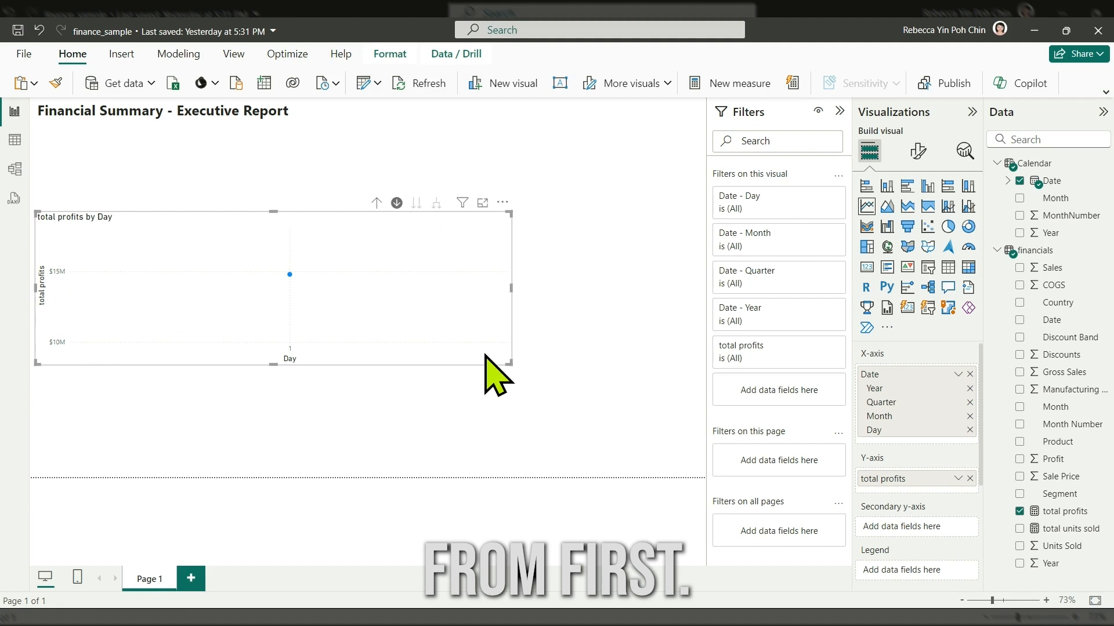
pyautogui.click(969, 430)
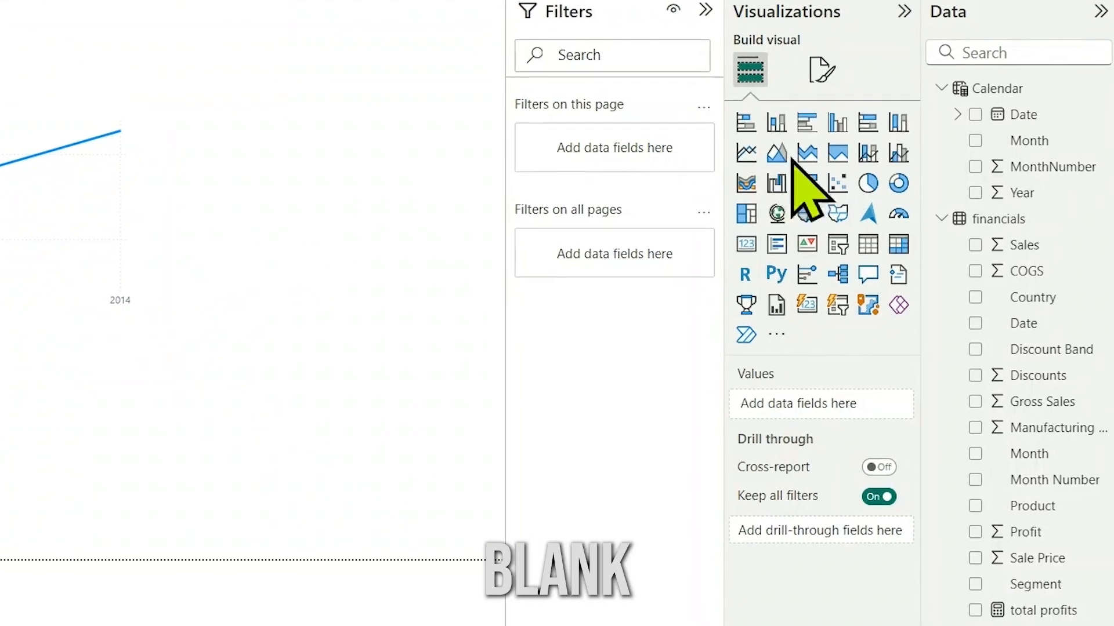
# Add a stacked column chart of total profits by Product, with Segment as the legend.
pyautogui.click(775, 128)
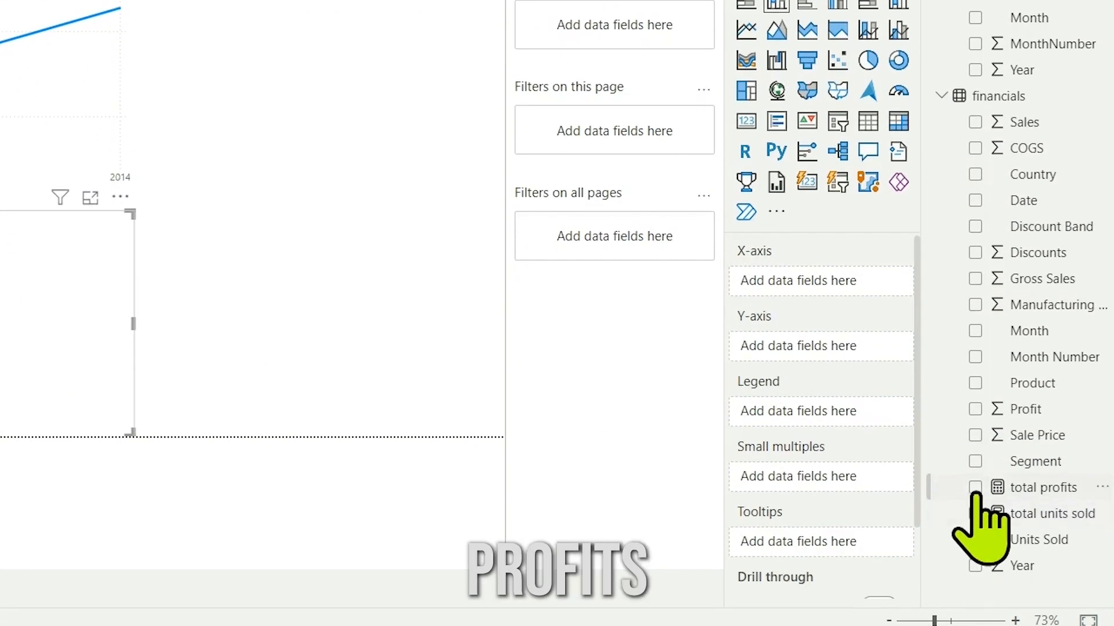
pyautogui.click(975, 489)
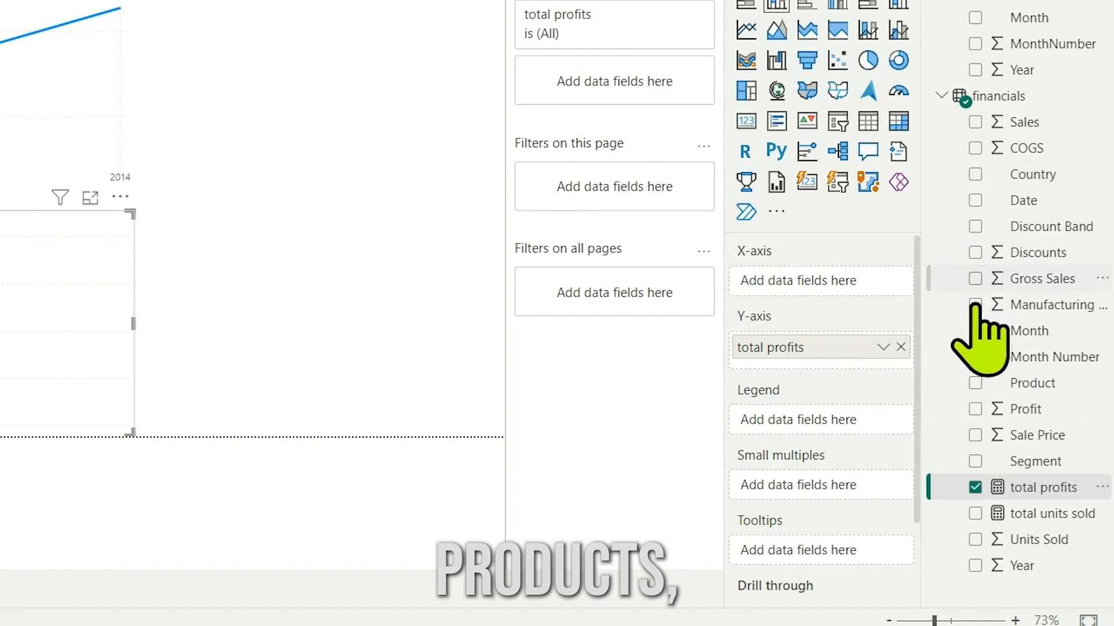
pyautogui.click(975, 383)
pyautogui.click(976, 462)
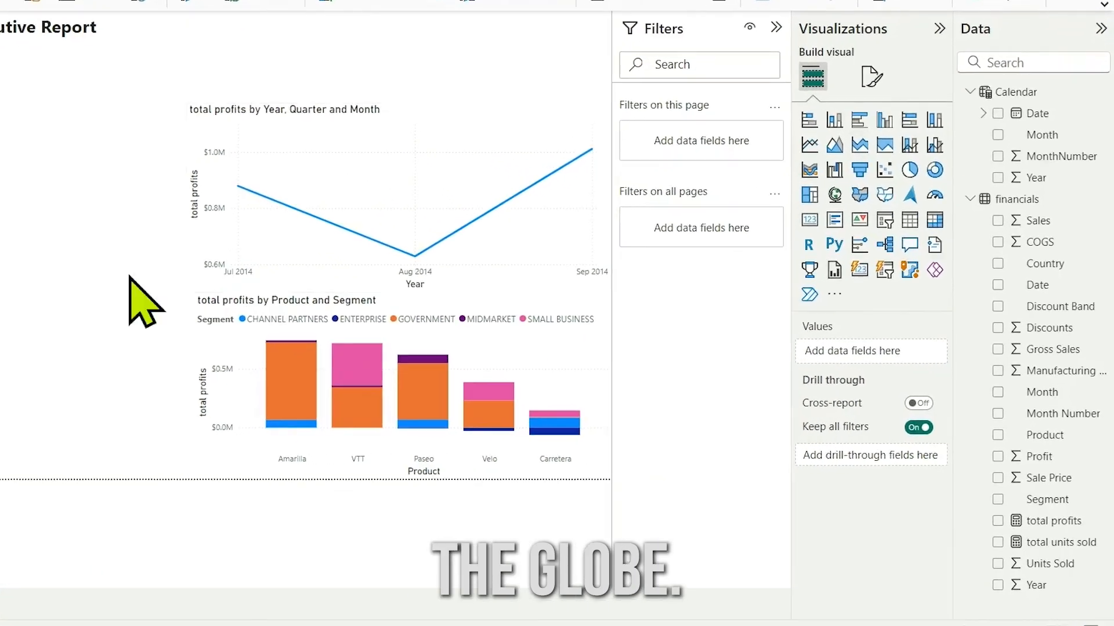
# Add a map visual with Country as location and total profits as bubble size, and narrow it slightly beside the column chart.
pyautogui.click(834, 195)
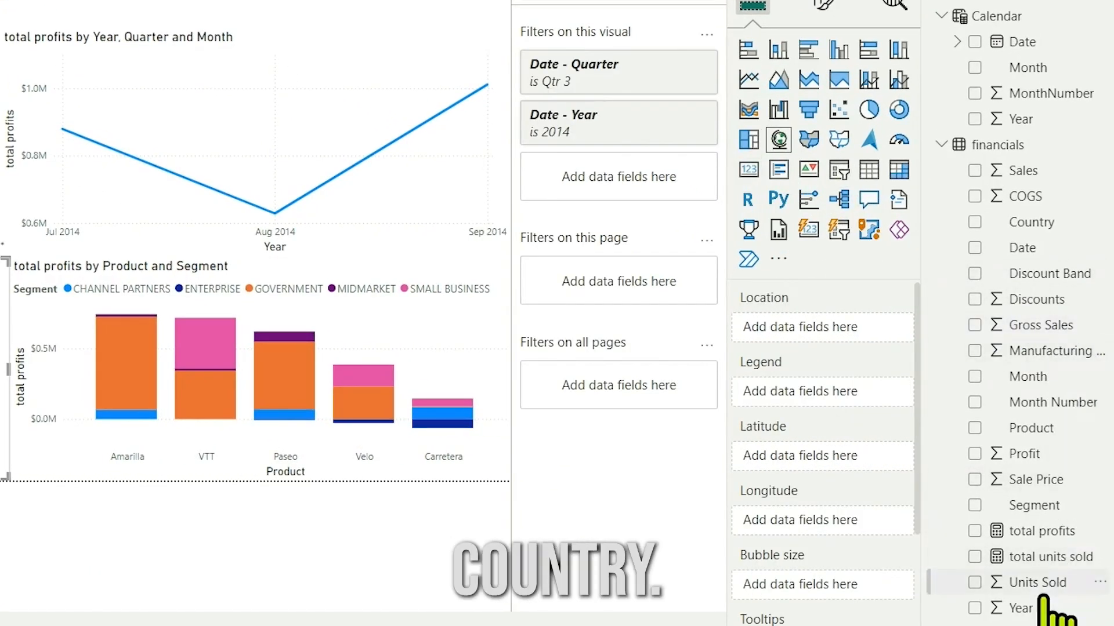
pyautogui.click(975, 530)
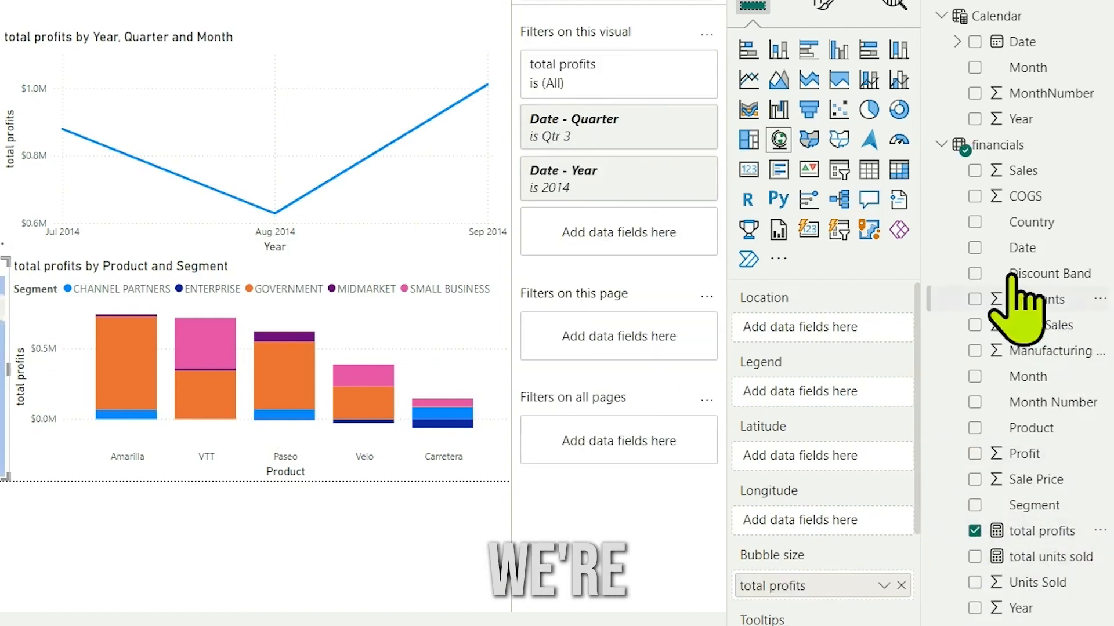
pyautogui.click(971, 223)
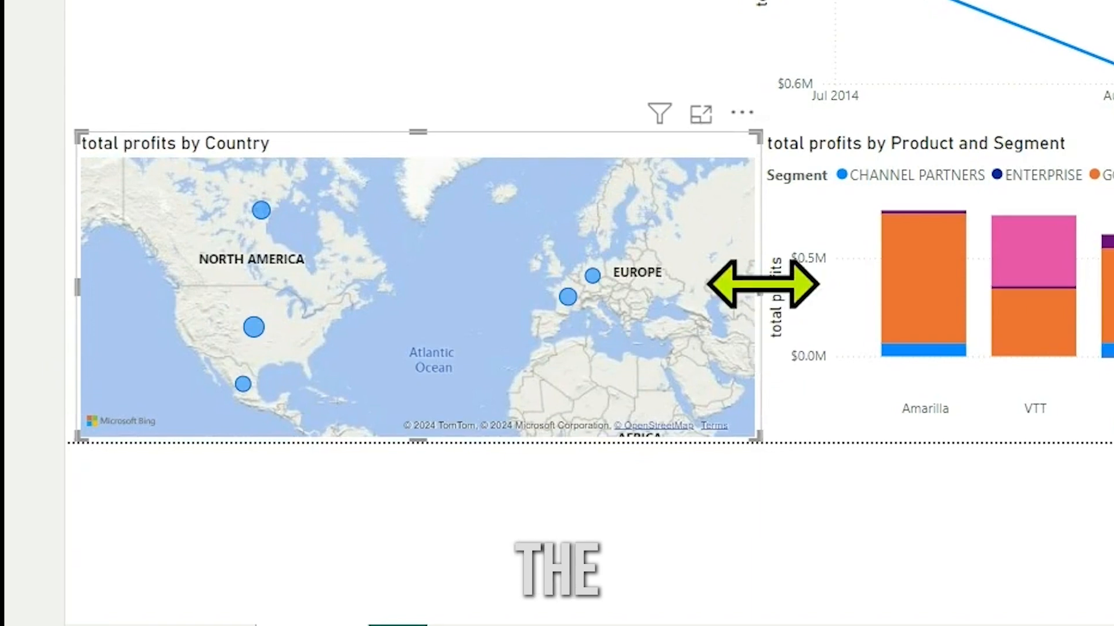
pyautogui.moveTo(763, 284); pyautogui.dragTo(732, 284)
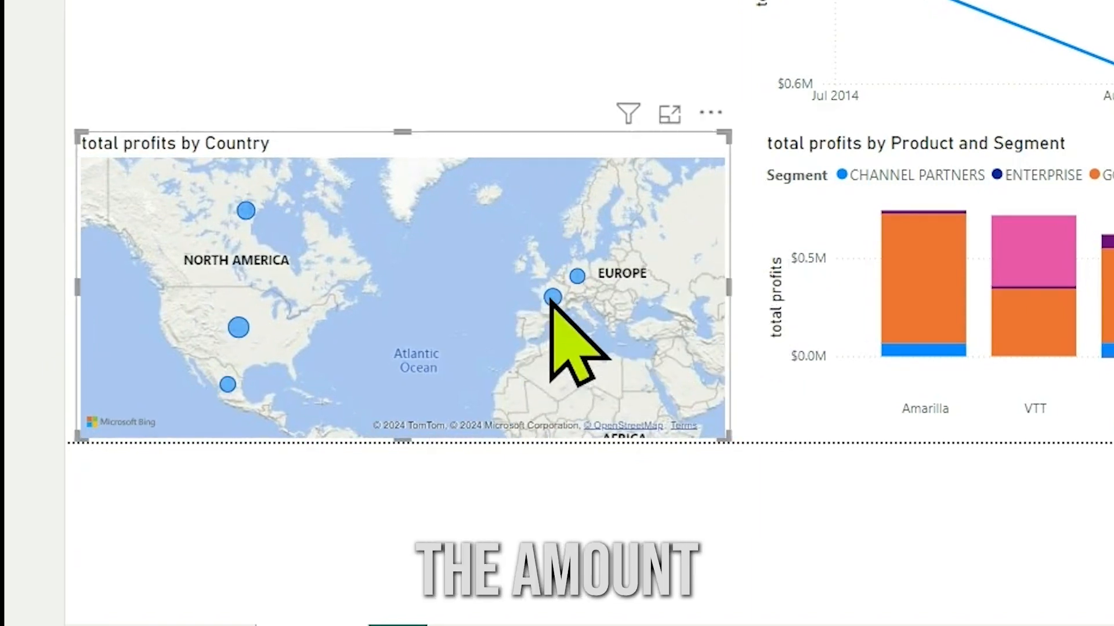
# Check the total profits of the France, United States, Canada and Germany bubbles on the map.
pyautogui.moveTo(551, 300)
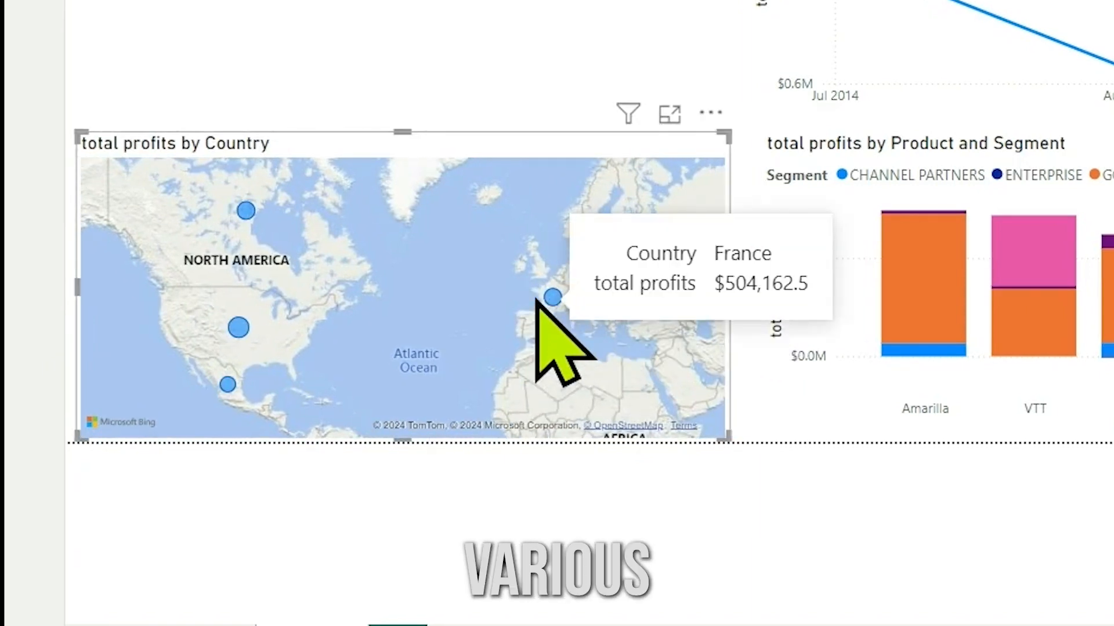
pyautogui.moveTo(239, 328)
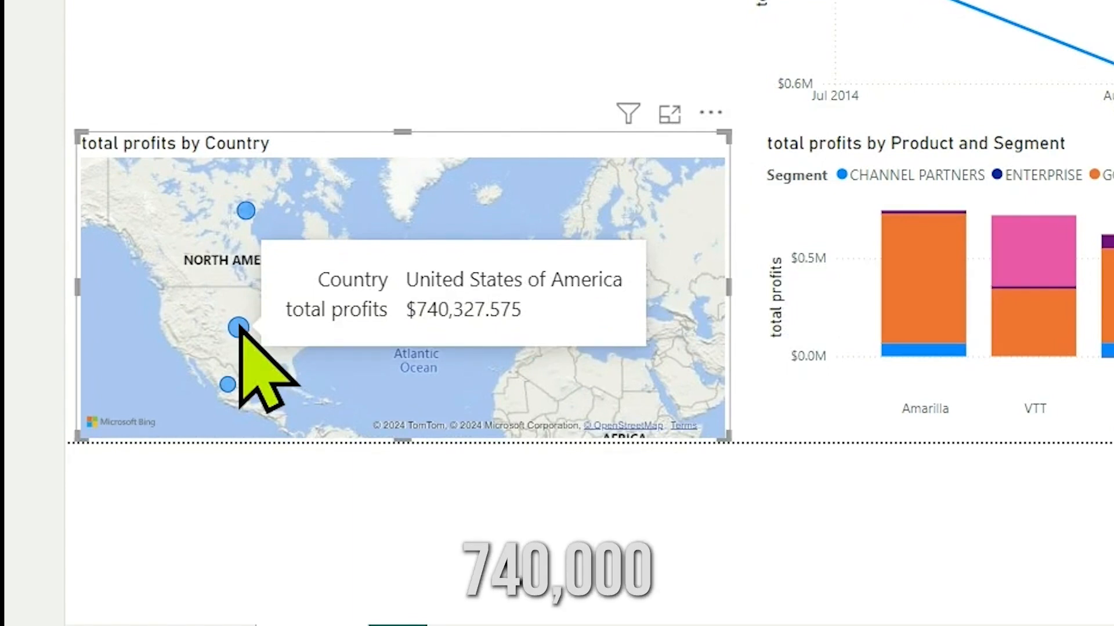
pyautogui.moveTo(242, 210)
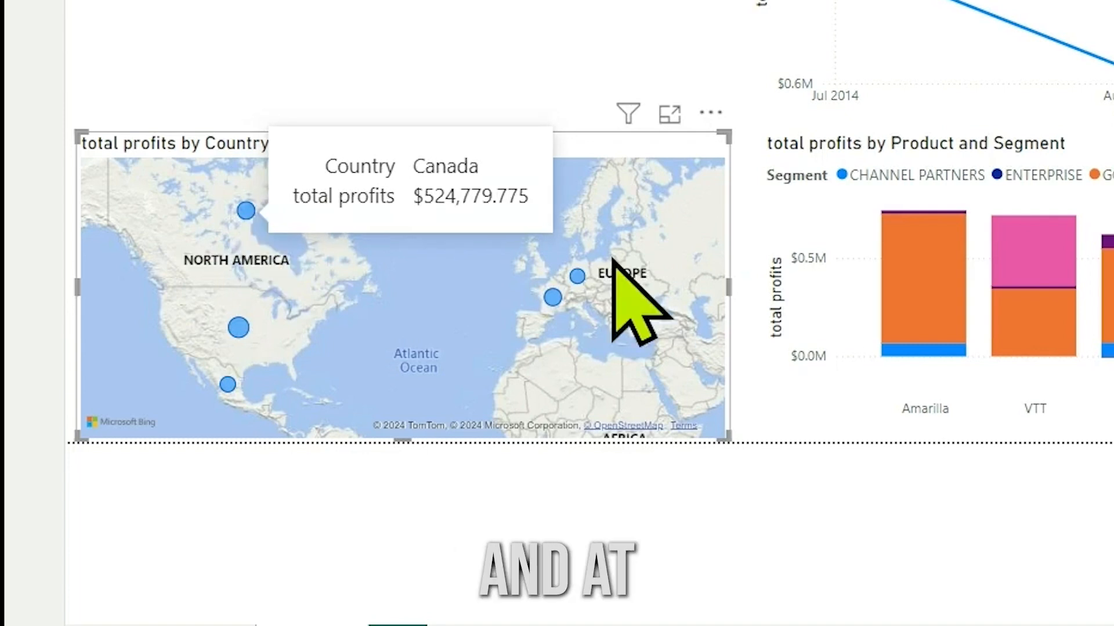
pyautogui.moveTo(578, 277)
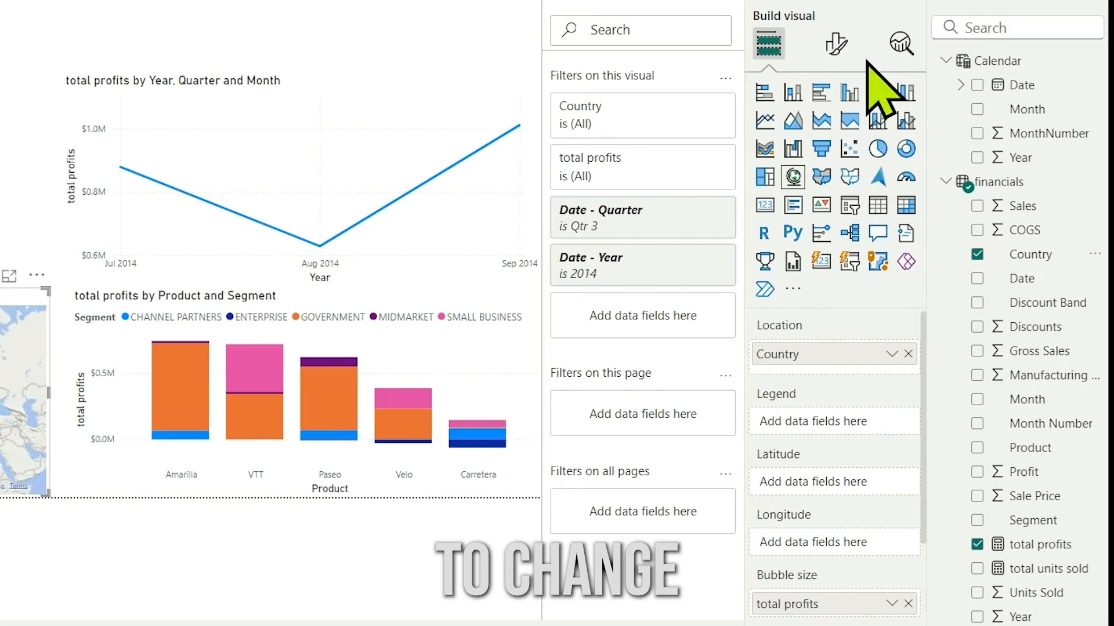
# Format the map's bubbles with a size of 17 and a pink default color.
pyautogui.click(1000, 7)
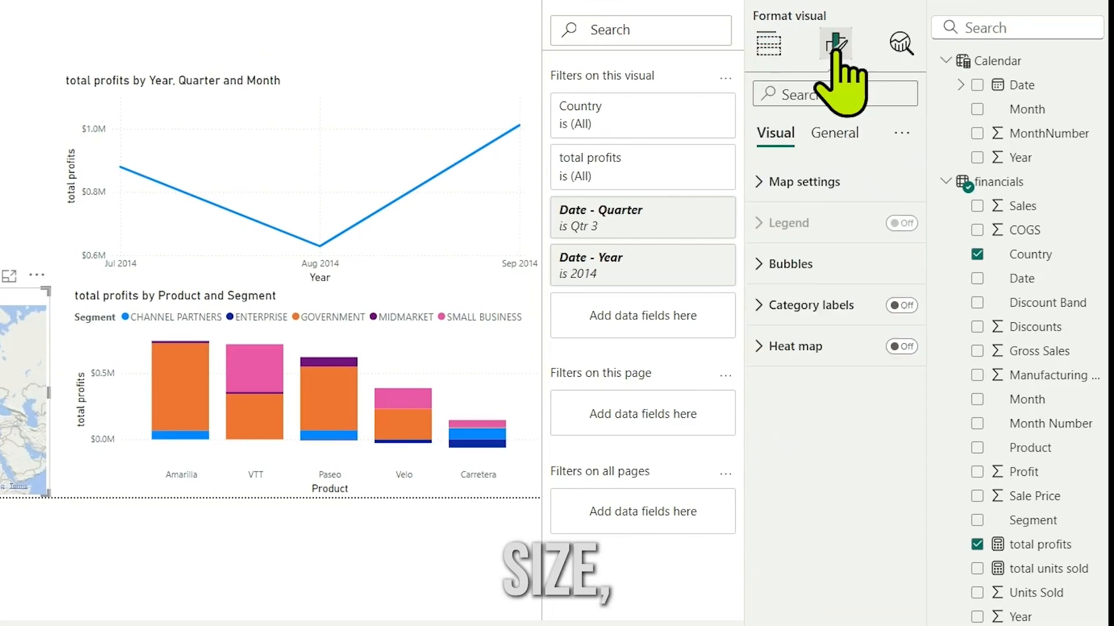
pyautogui.click(771, 264)
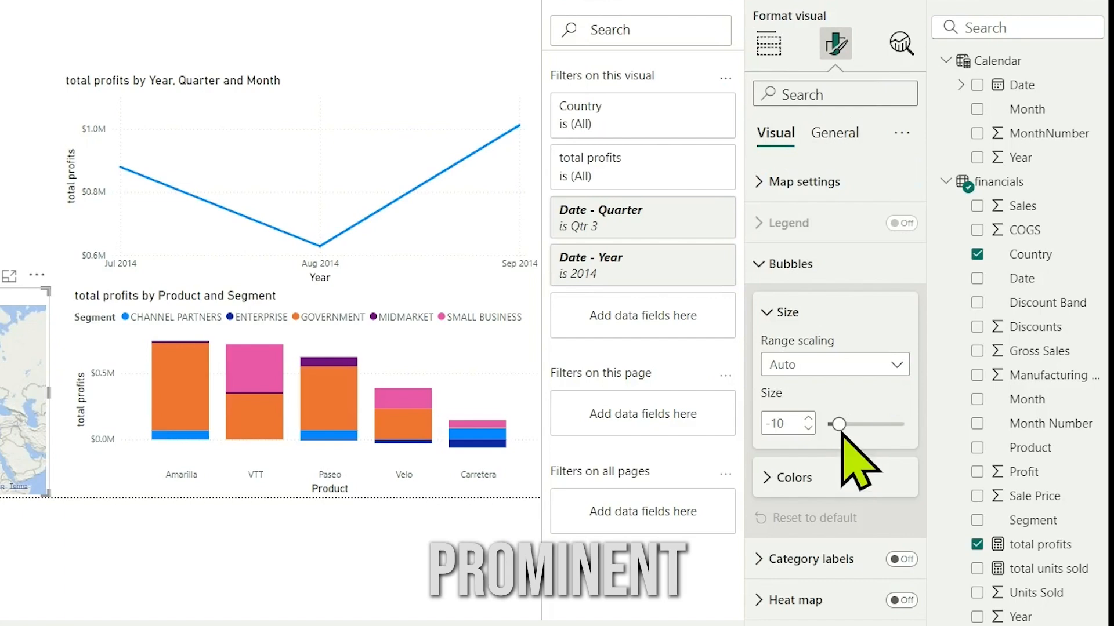
pyautogui.moveTo(839, 425); pyautogui.dragTo(855, 425)
pyautogui.click(776, 478)
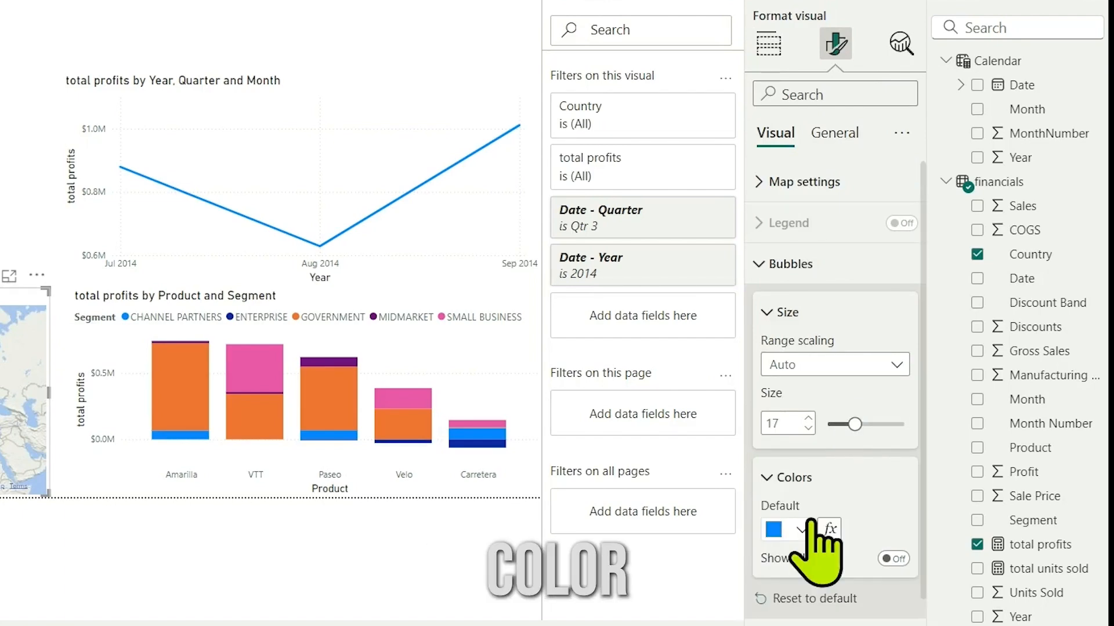
pyautogui.click(806, 527)
pyautogui.click(957, 443)
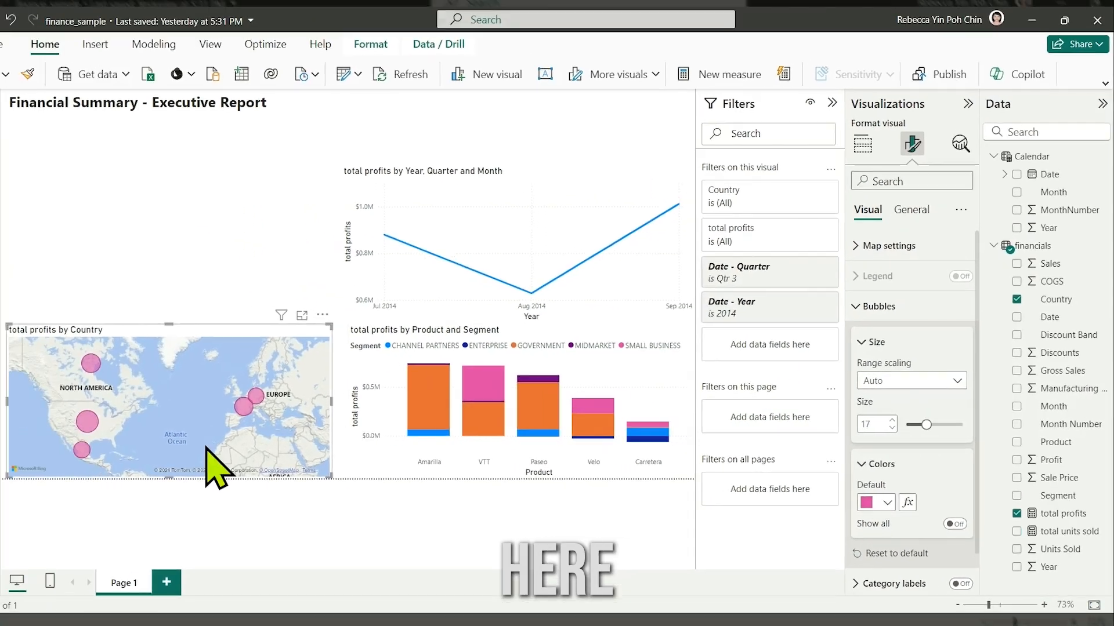
pyautogui.moveTo(118, 431)
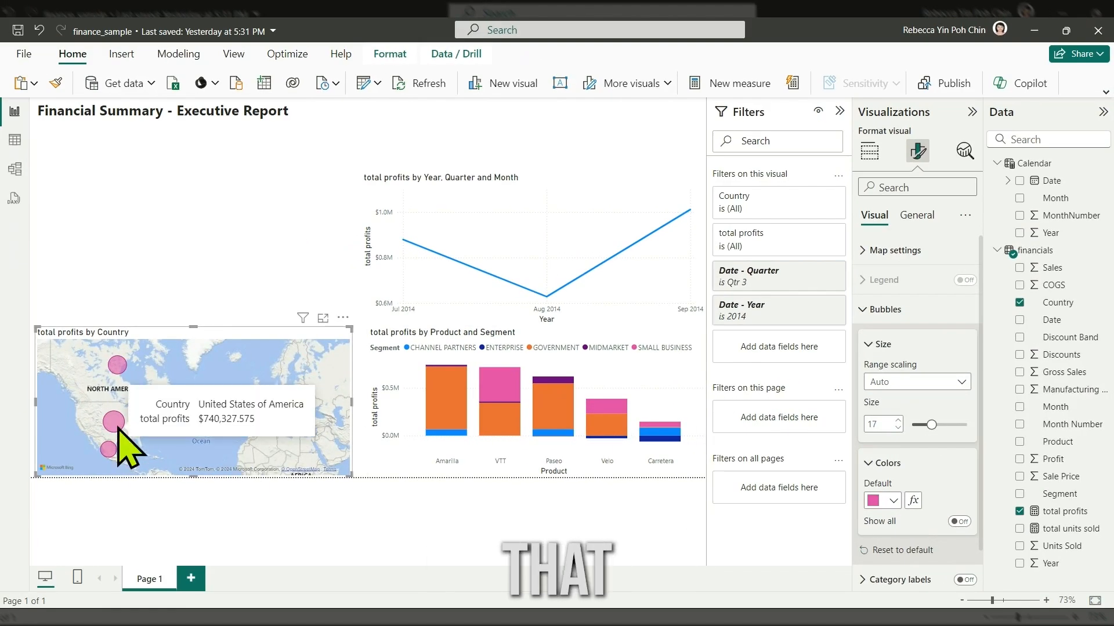
pyautogui.moveTo(120, 367)
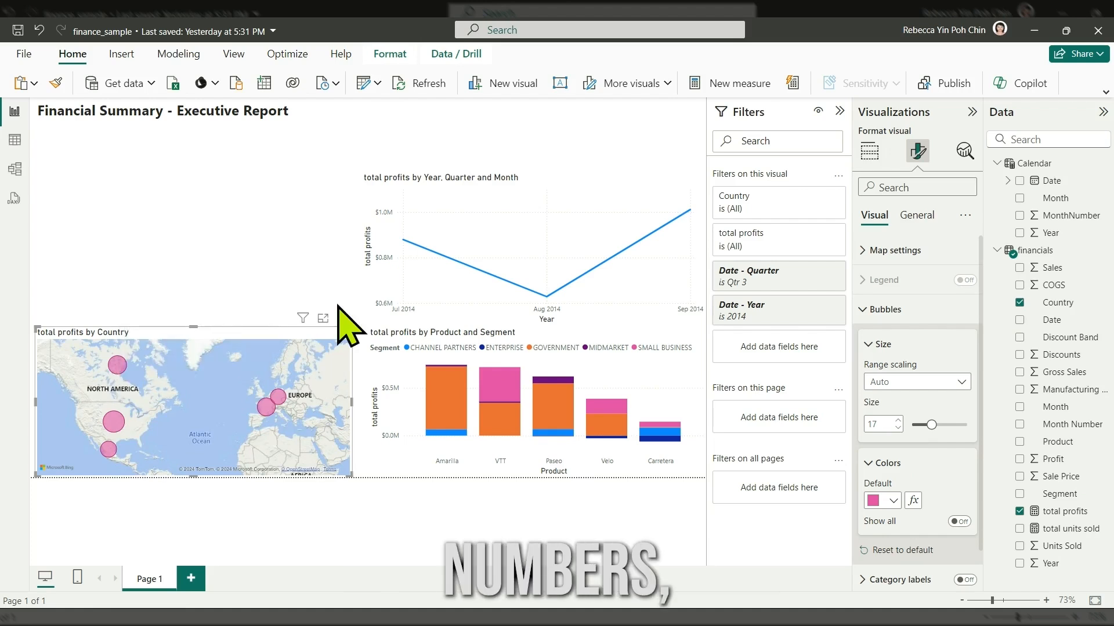
# Convert the map visual to a table and sort it by total profits from highest to lowest.
pyautogui.click(869, 152)
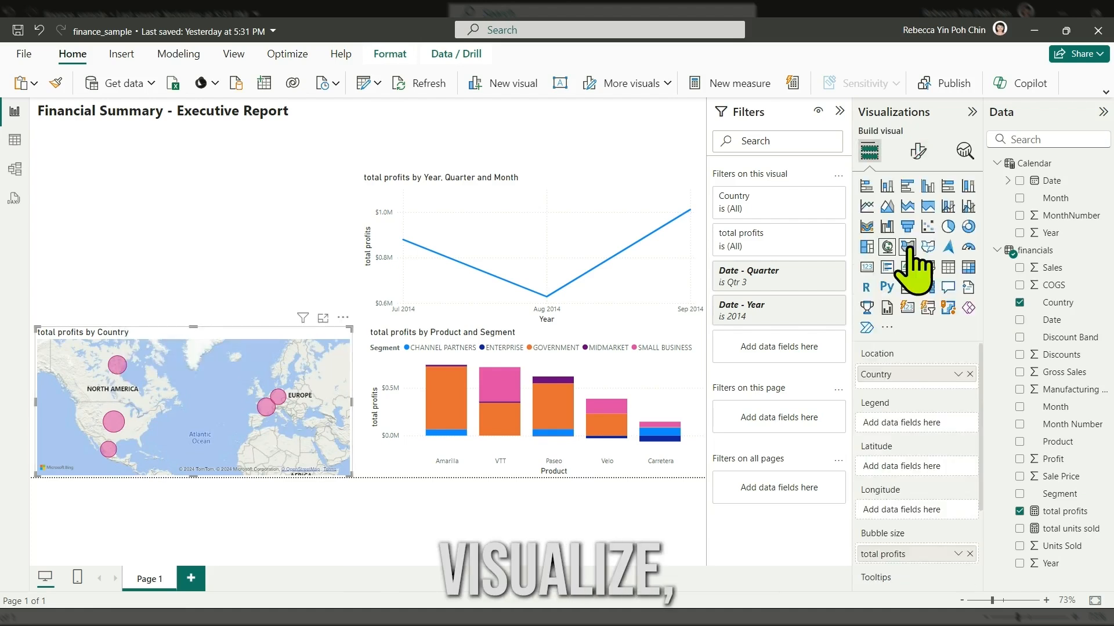
pyautogui.click(947, 267)
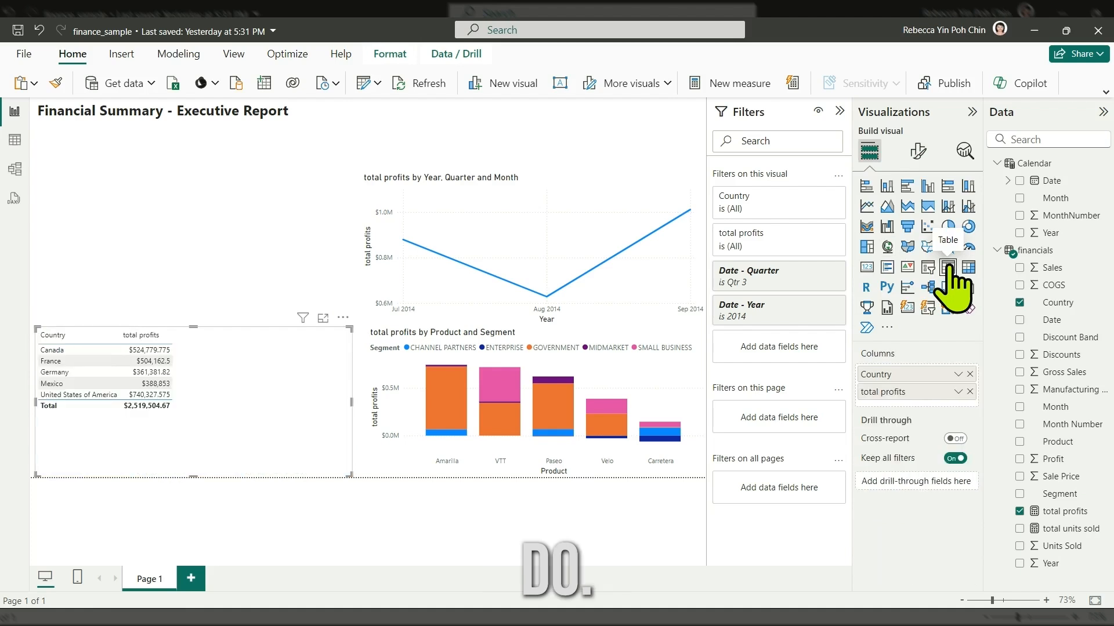
pyautogui.click(141, 335)
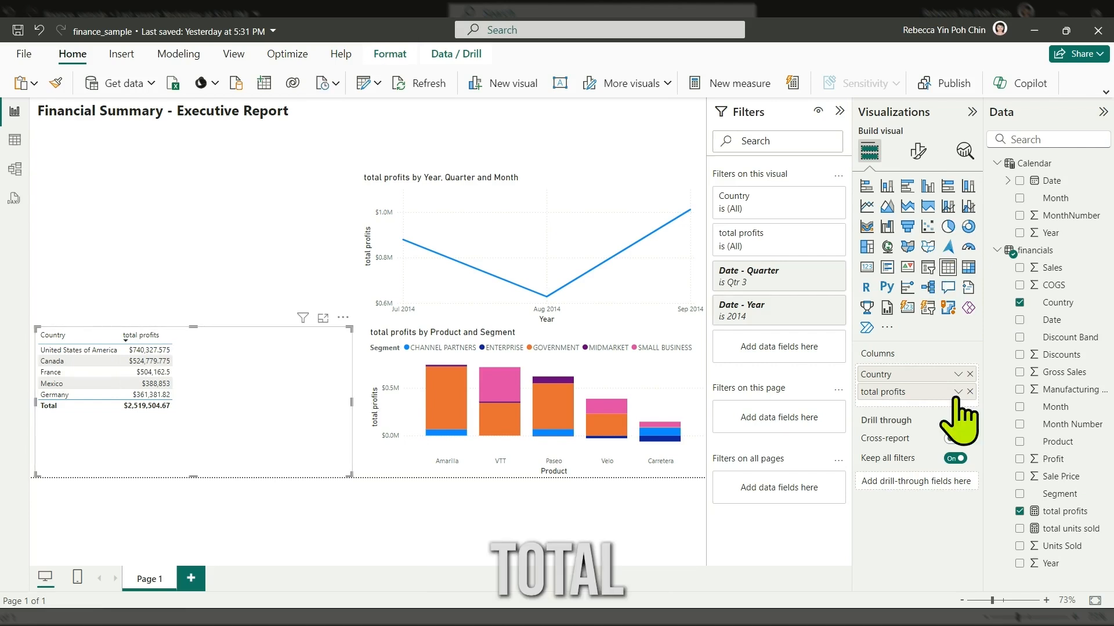
# Set the total profits measure to 2 decimal places and change the country table back to a map.
pyautogui.click(1064, 511)
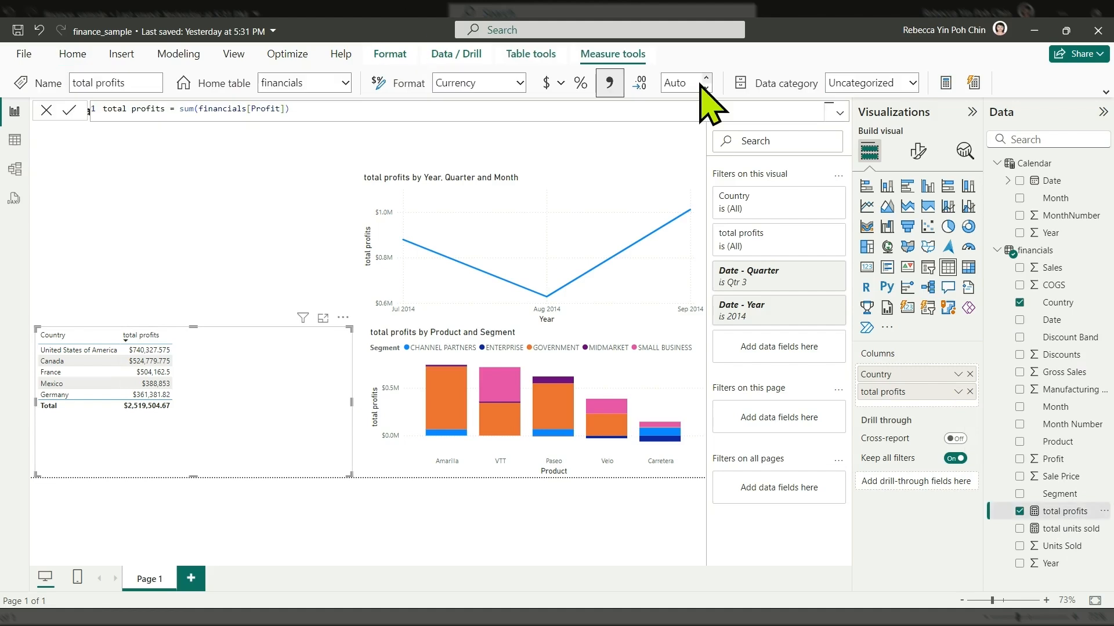
pyautogui.click(690, 88)
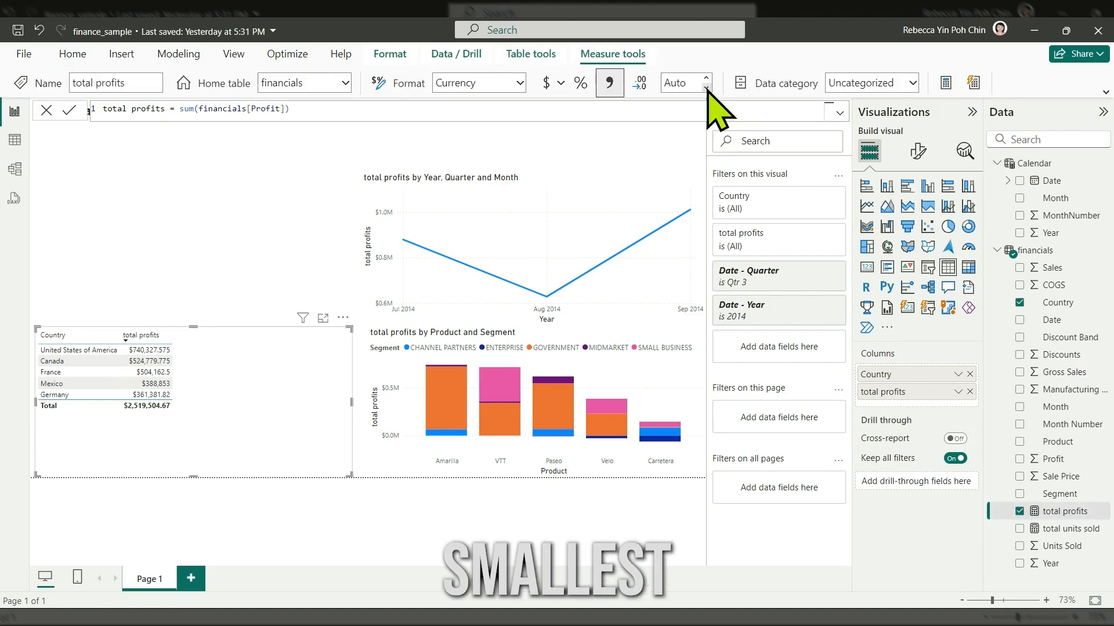
pyautogui.click(706, 86)
pyautogui.click(706, 79)
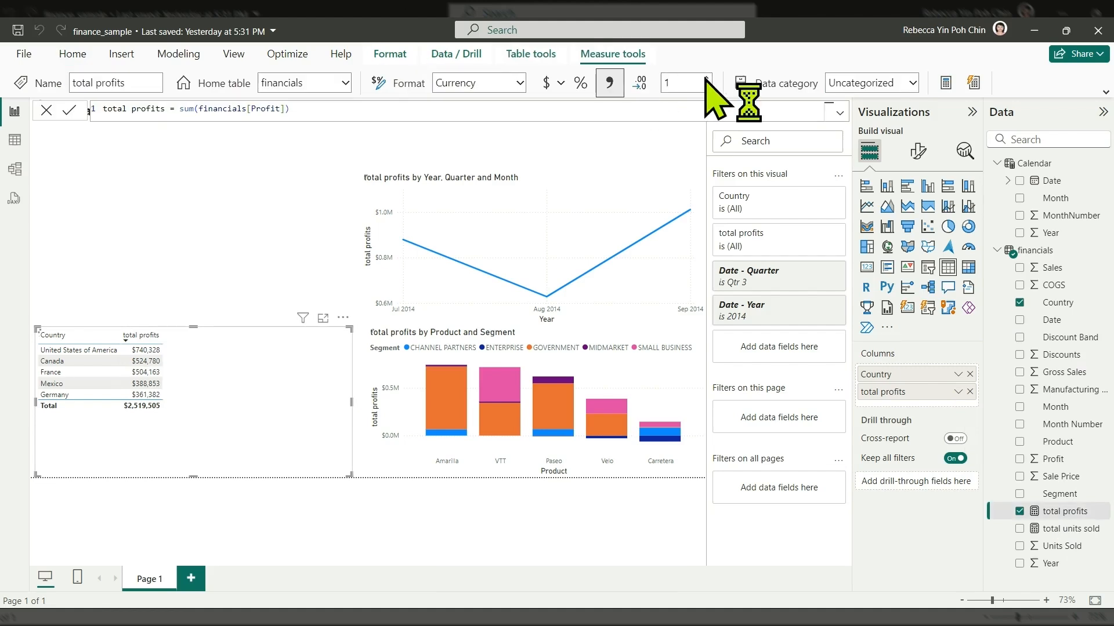
pyautogui.click(705, 79)
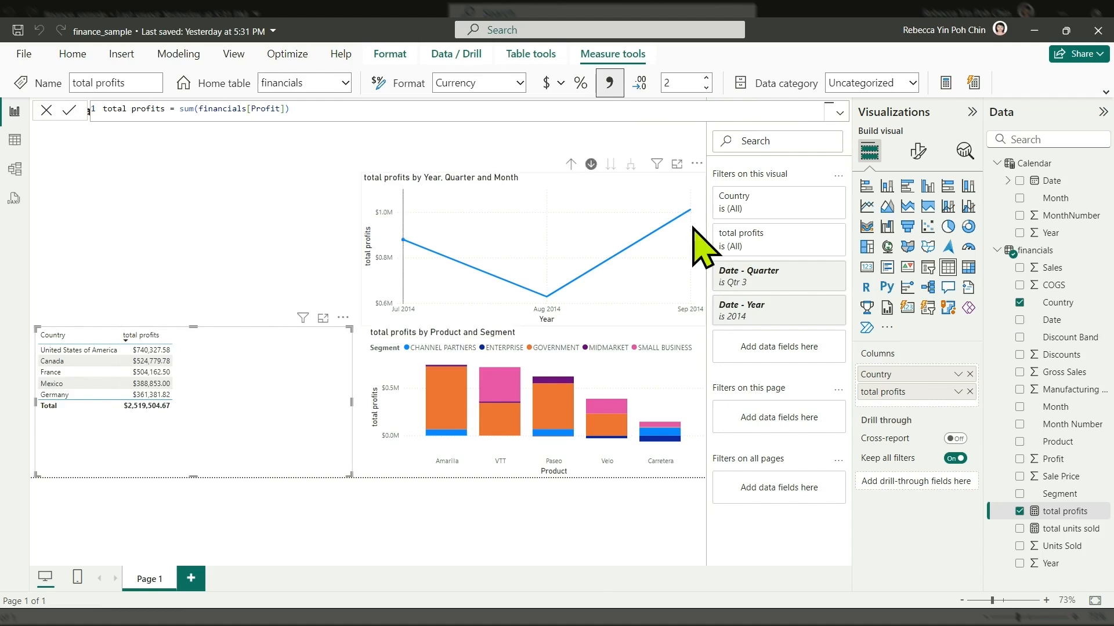
pyautogui.click(887, 246)
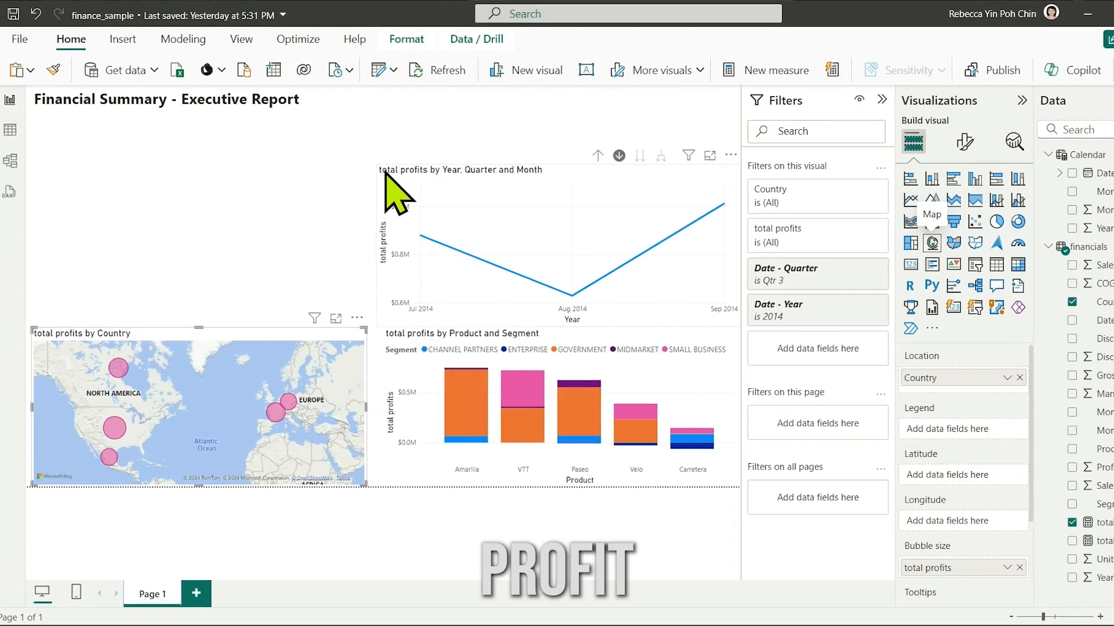
# Reposition the total profits line chart above the other visuals and resize it wider and shorter, reaching the page's right edge.
pyautogui.moveTo(506, 156); pyautogui.dragTo(226, 152)
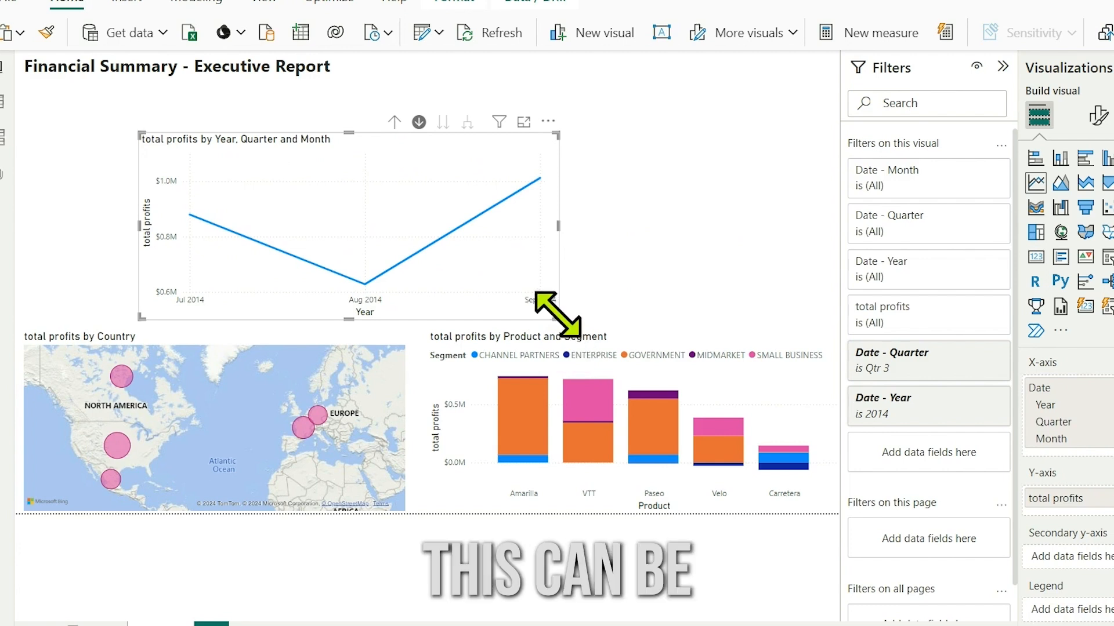
pyautogui.moveTo(560, 320); pyautogui.dragTo(839, 278)
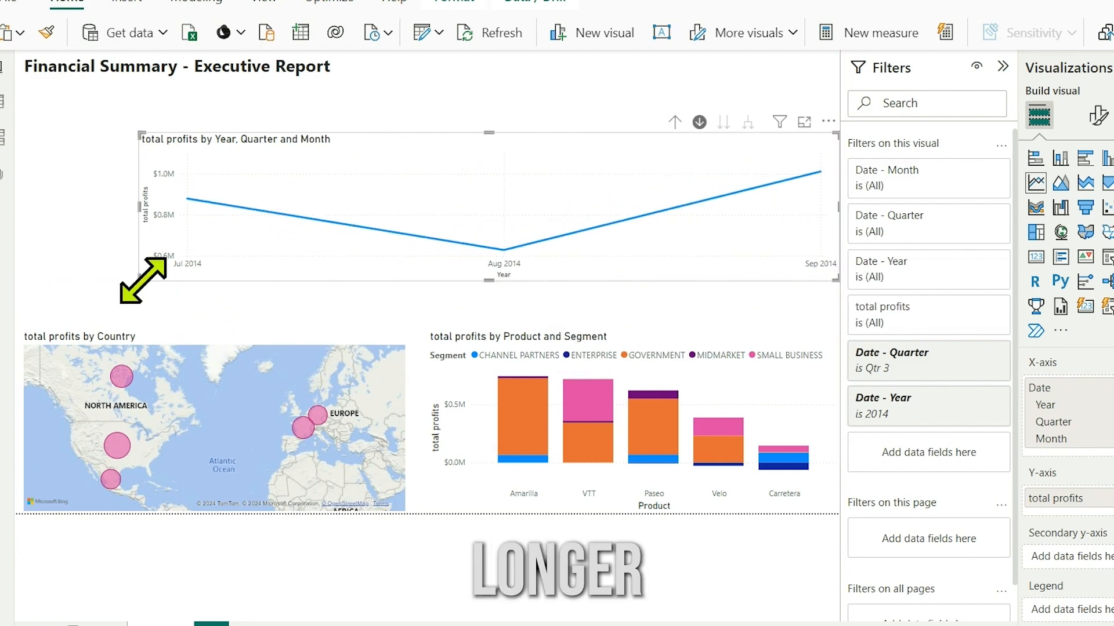
pyautogui.moveTo(154, 279); pyautogui.dragTo(266, 290)
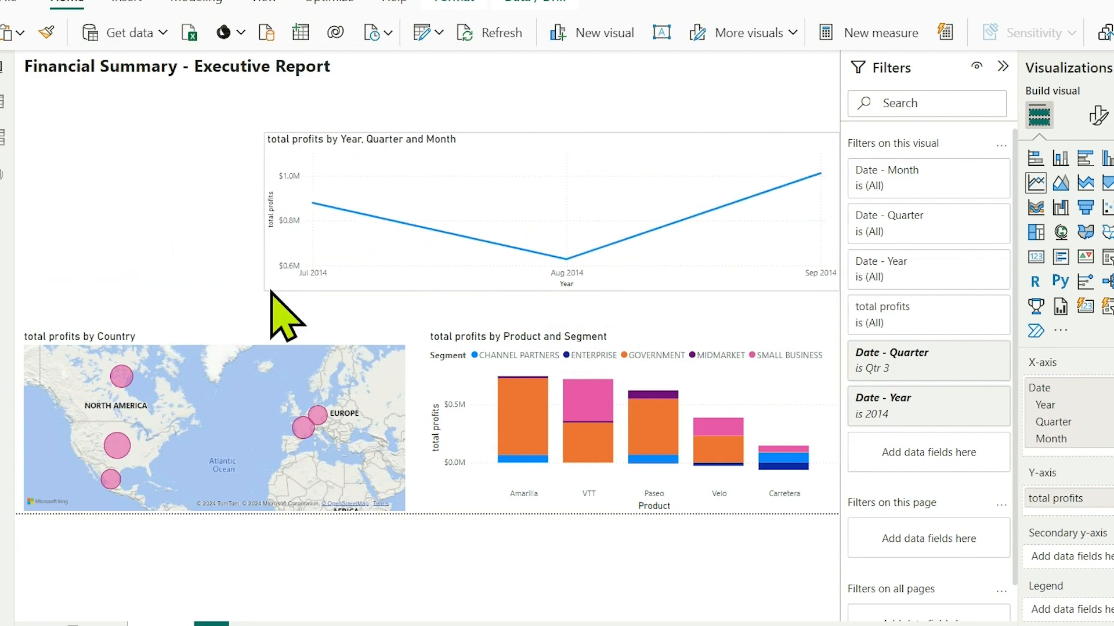
pyautogui.click(388, 360)
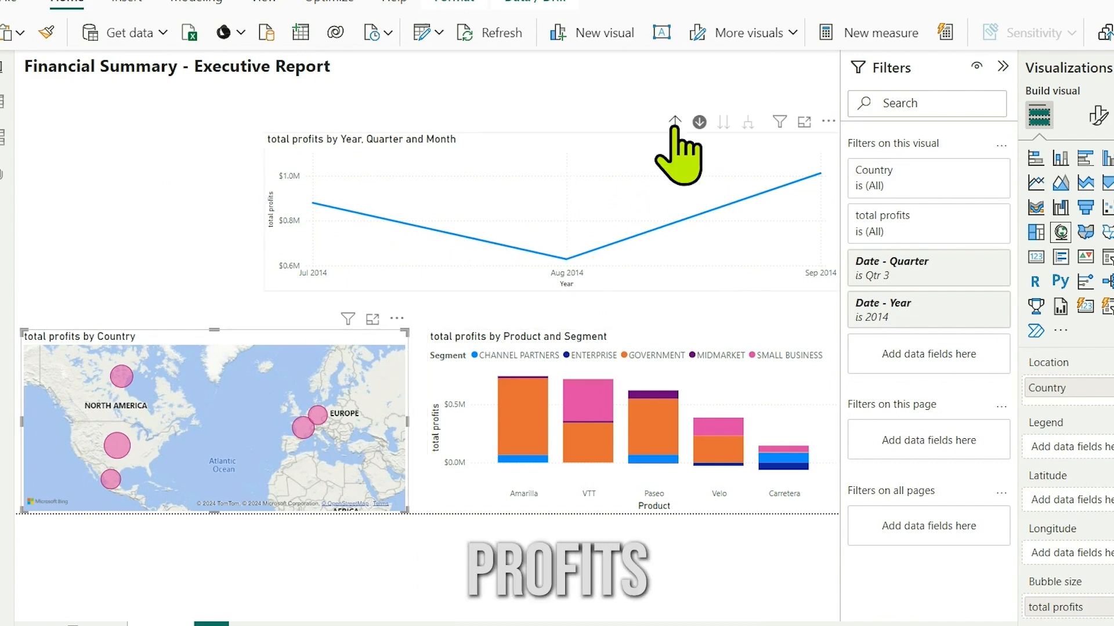
# Drill the line chart up to Year, and switch it to the next hierarchy level to show total profits by Quarter.
pyautogui.click(674, 122)
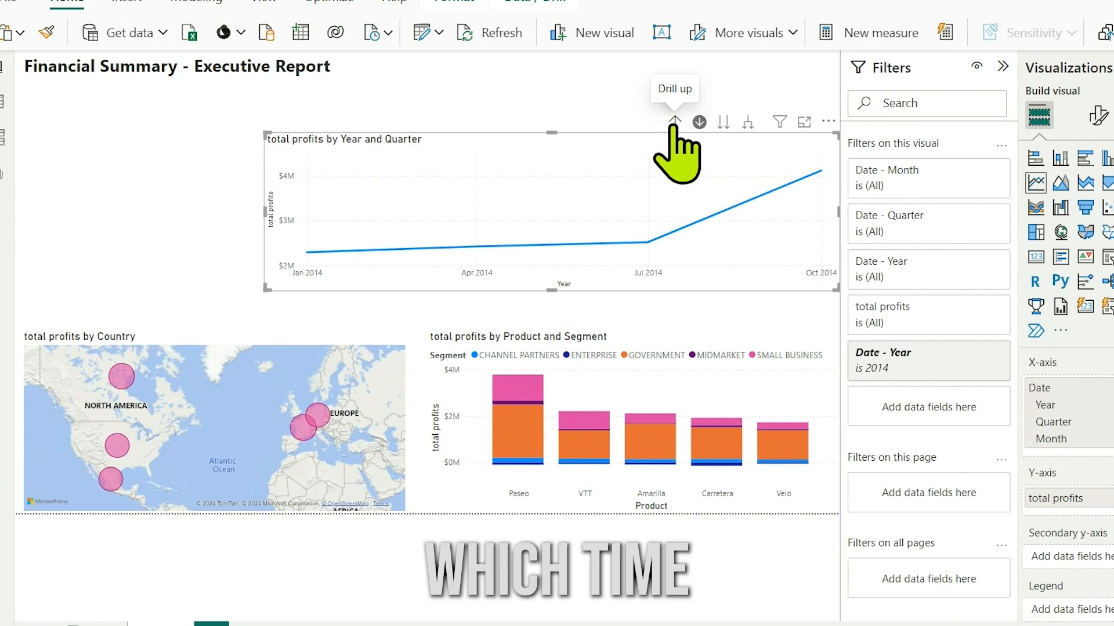
pyautogui.click(674, 122)
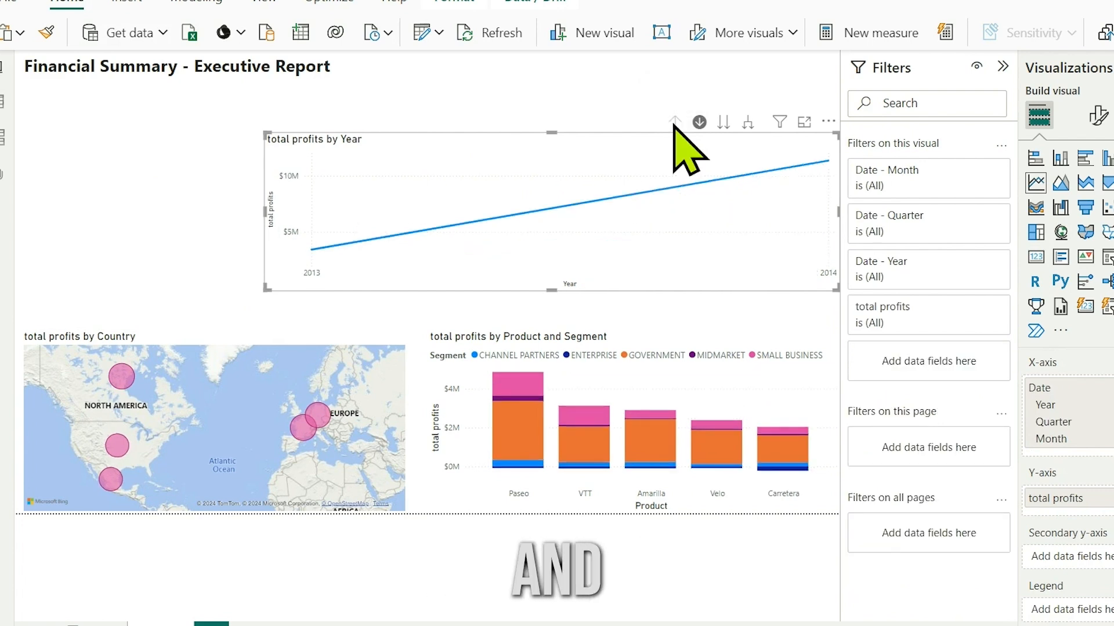
pyautogui.click(723, 122)
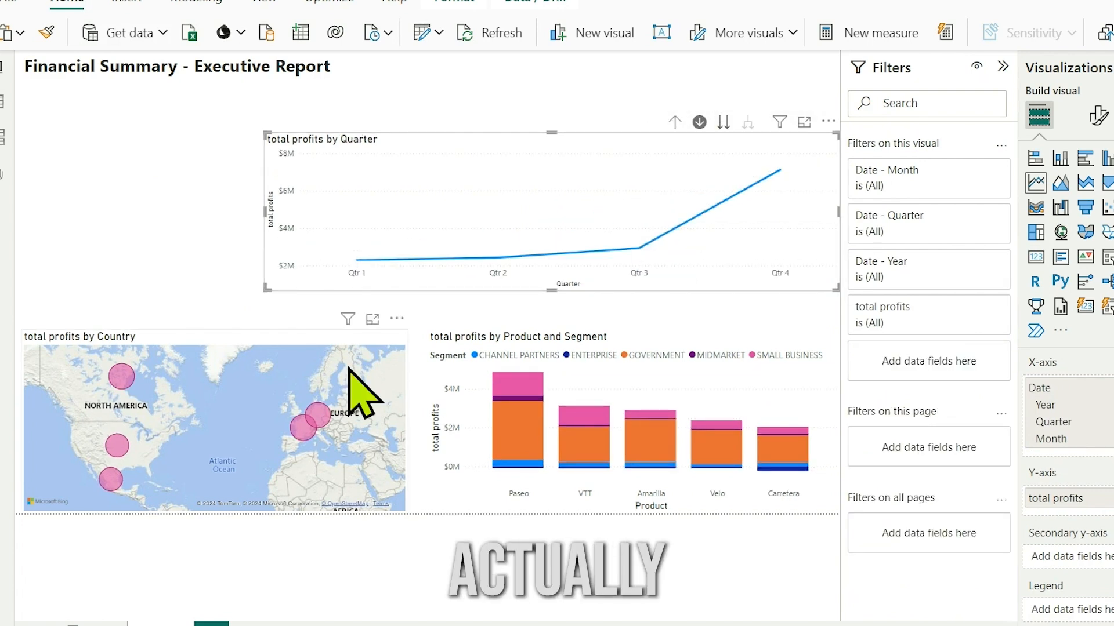
# Shrink the Product and Segment column chart from its lower-left corner, move the country map beside it, and narrow the map.
pyautogui.click(461, 343)
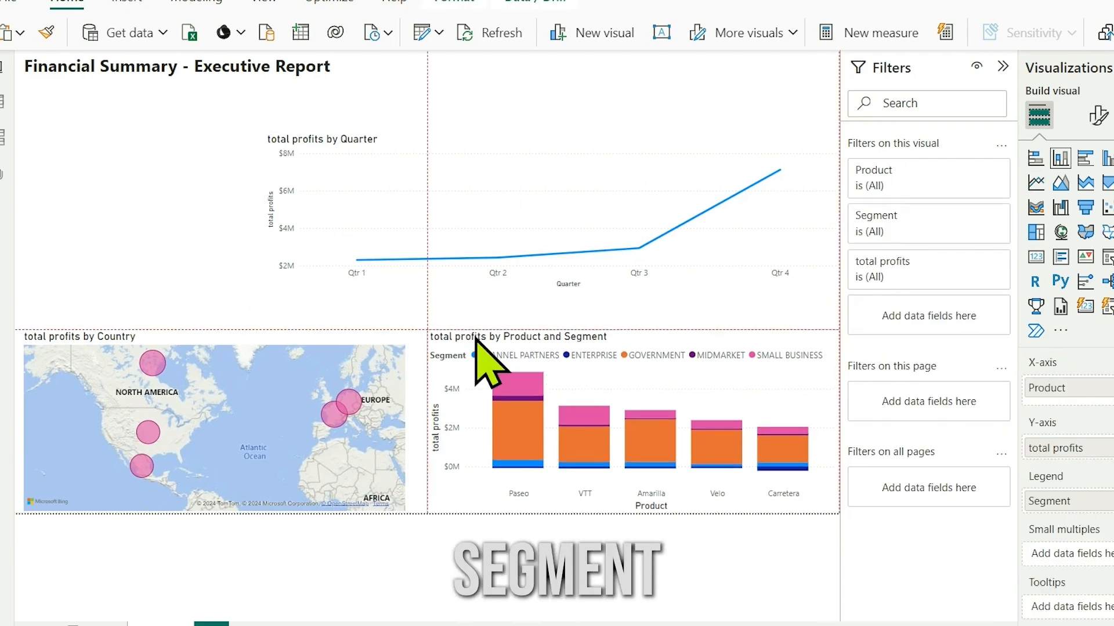
pyautogui.moveTo(427, 511); pyautogui.dragTo(540, 494)
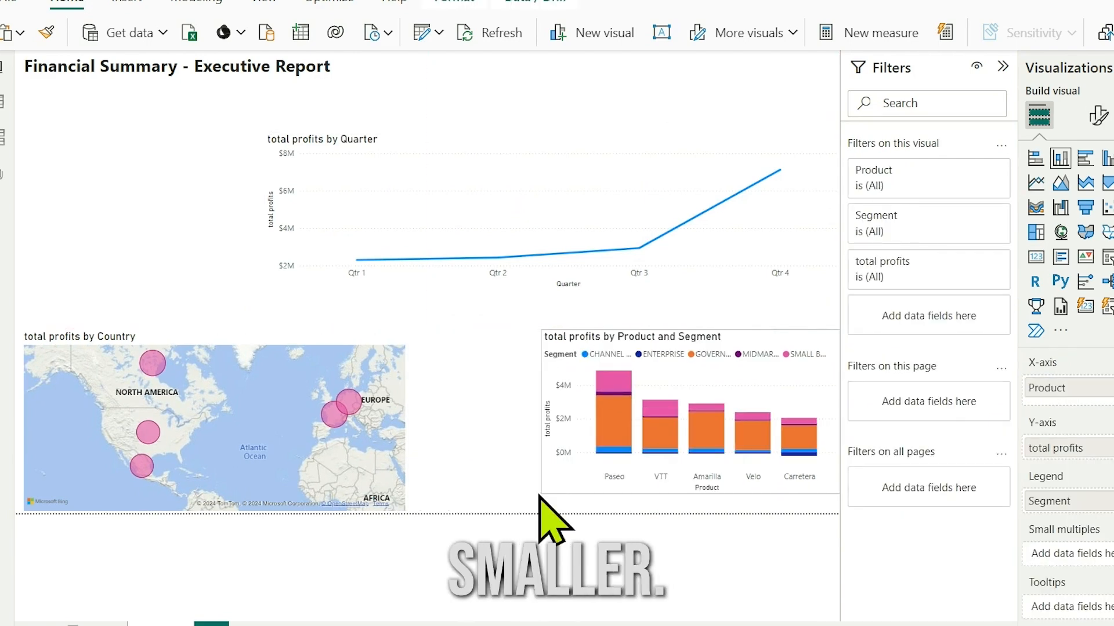
pyautogui.moveTo(385, 335); pyautogui.dragTo(493, 336)
pyautogui.moveTo(127, 510); pyautogui.dragTo(248, 510)
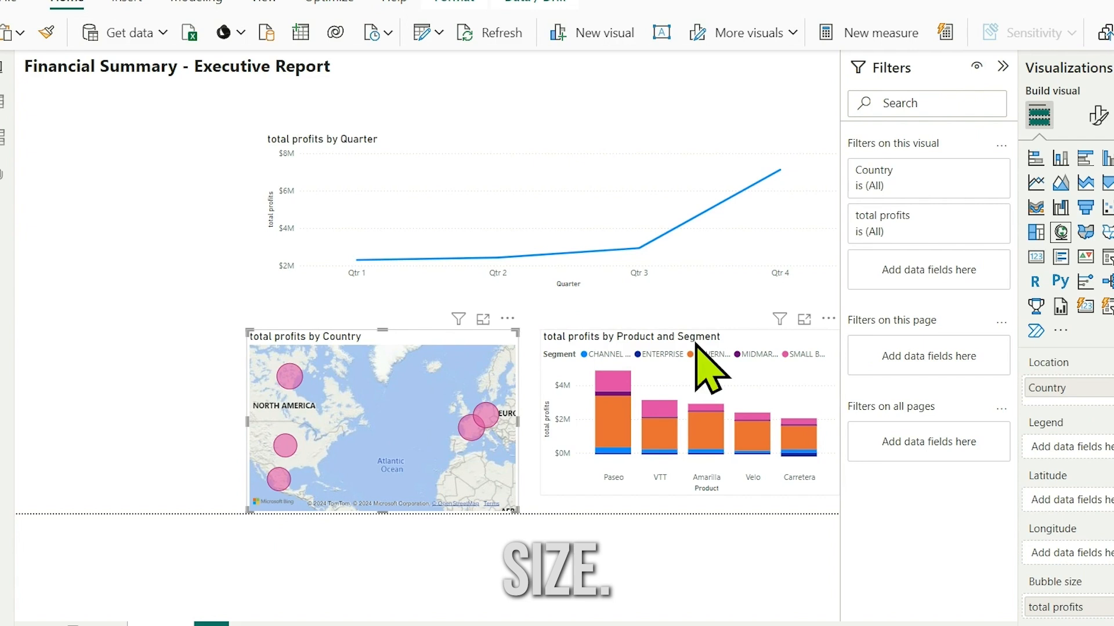
# Extend the column chart's lower edge so it ends just above the bottom of the page.
pyautogui.click(782, 470)
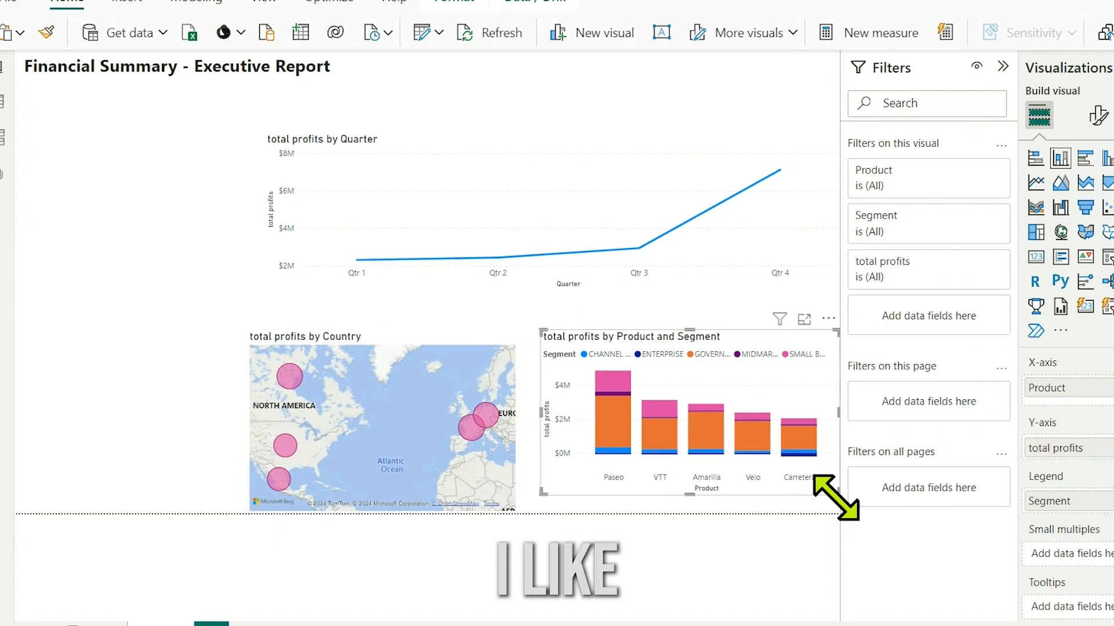
pyautogui.moveTo(836, 497); pyautogui.dragTo(837, 512)
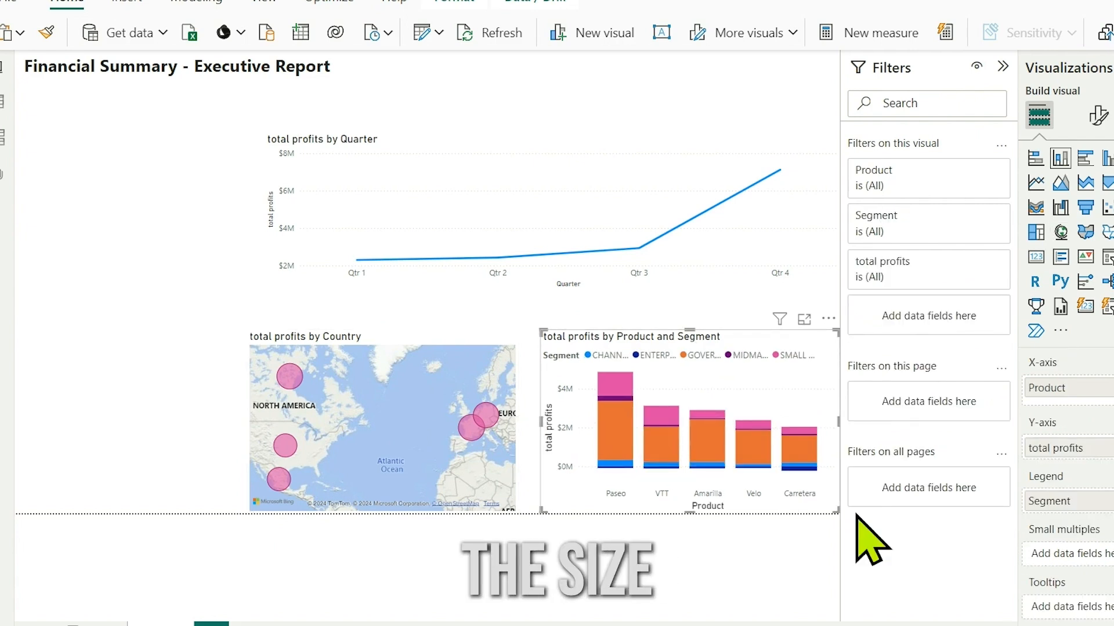
pyautogui.moveTo(836, 505); pyautogui.dragTo(835, 499)
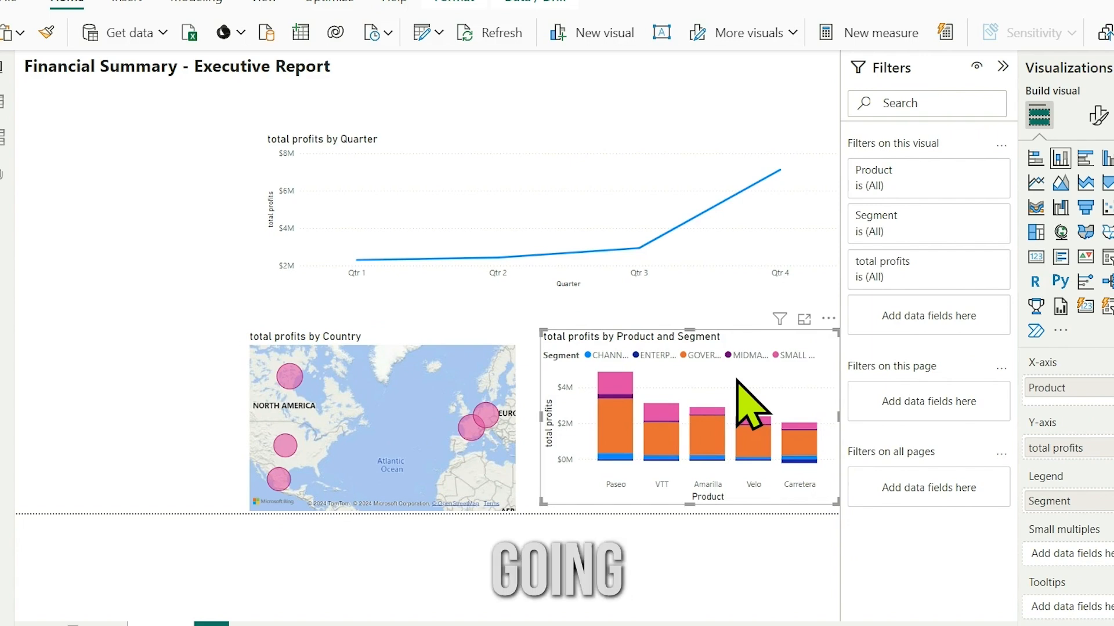
# Set the height of the Product and Segment column chart to 250 in its size properties.
pyautogui.click(543, 509)
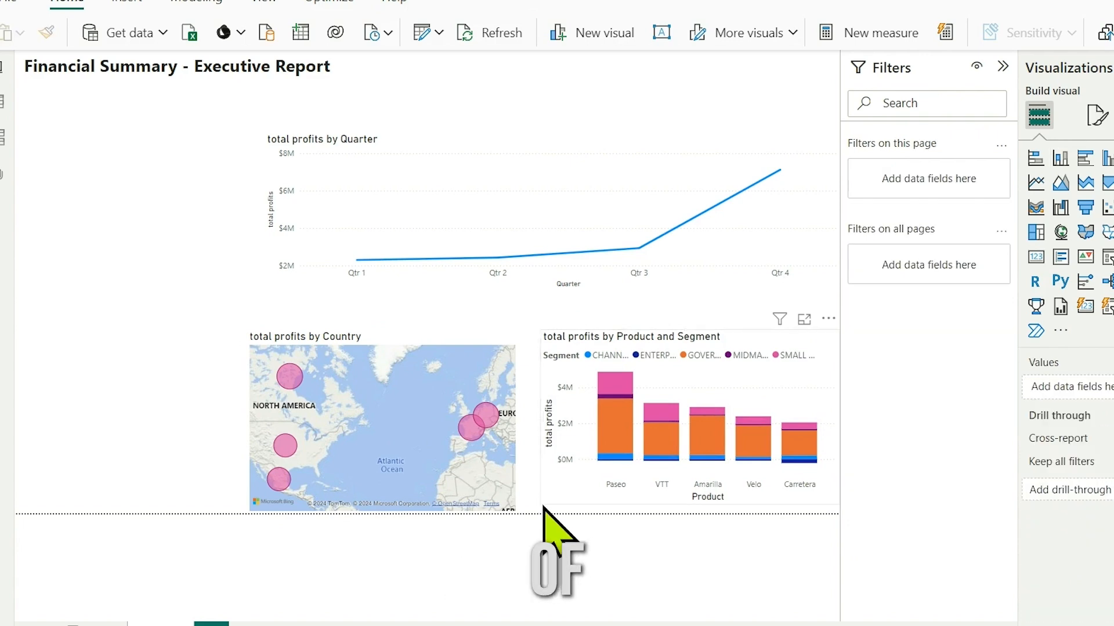
pyautogui.click(552, 492)
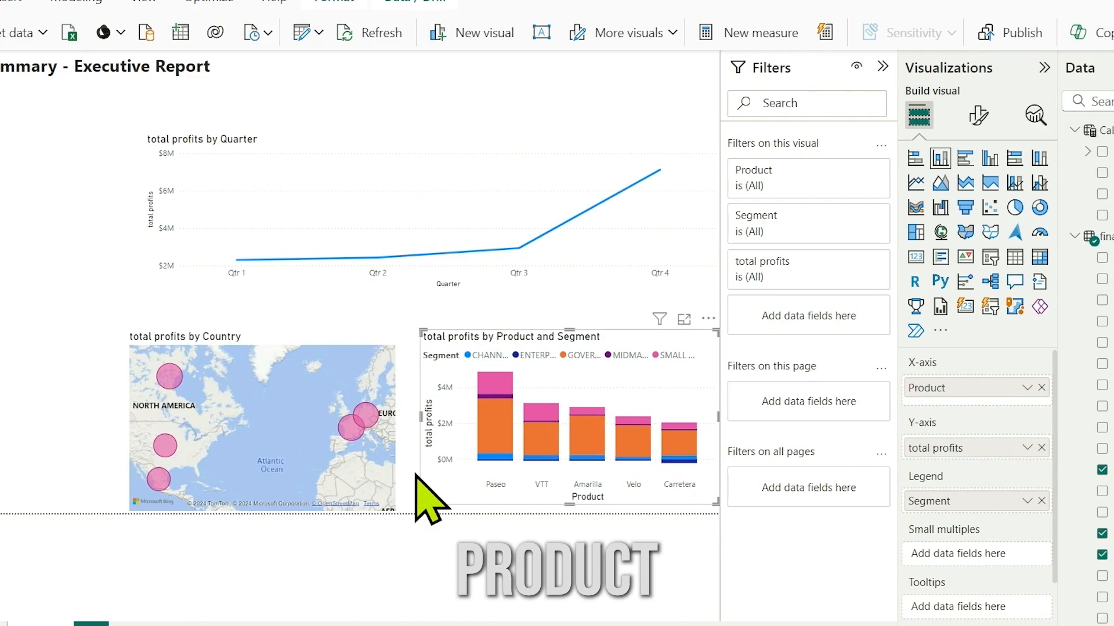
pyautogui.click(979, 116)
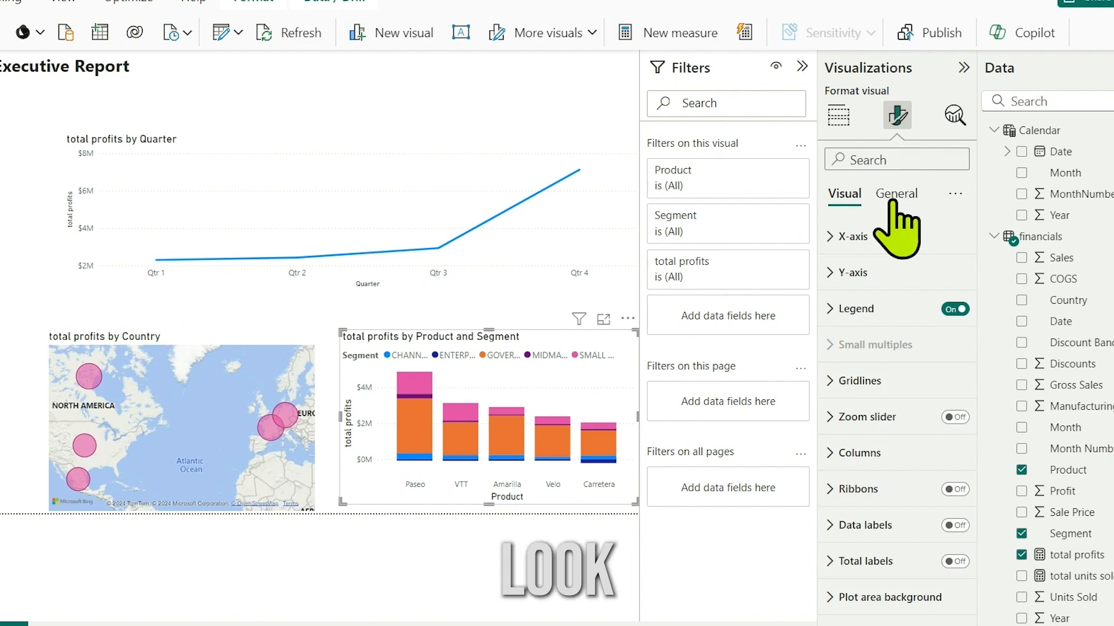
pyautogui.click(896, 194)
pyautogui.click(854, 236)
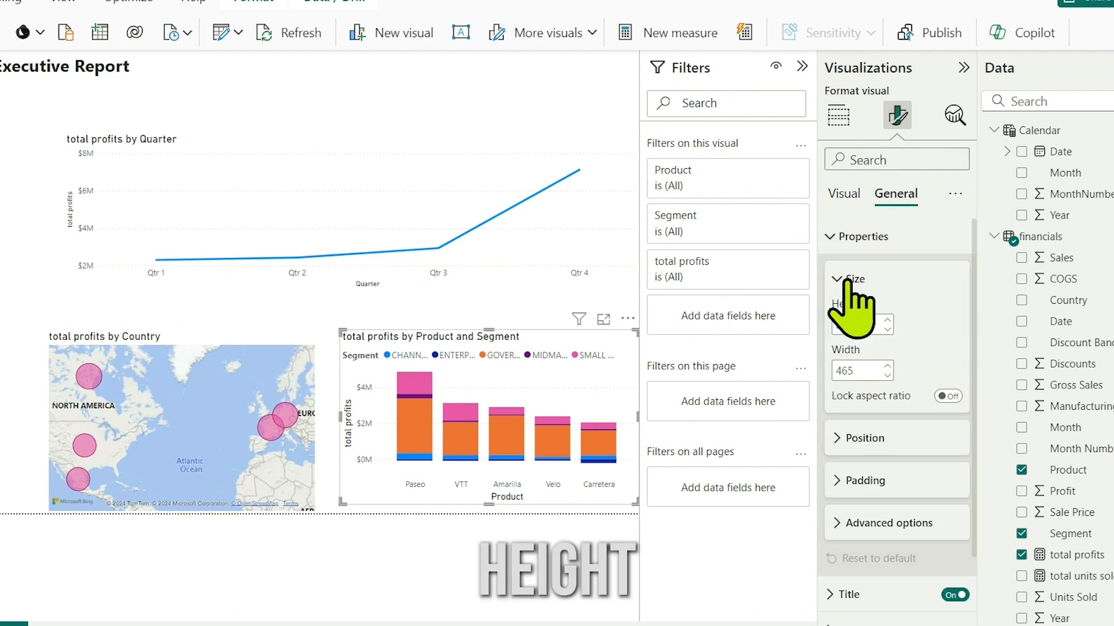
pyautogui.doubleClick(876, 367)
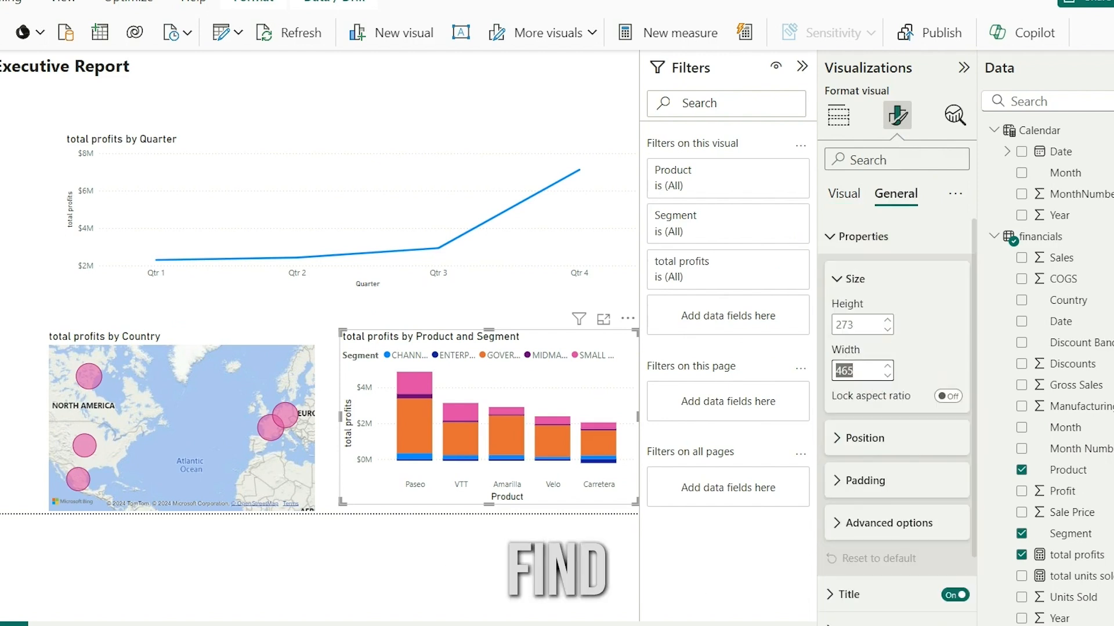
pyautogui.doubleClick(870, 324)
pyautogui.write('250')
pyautogui.press('Tab')
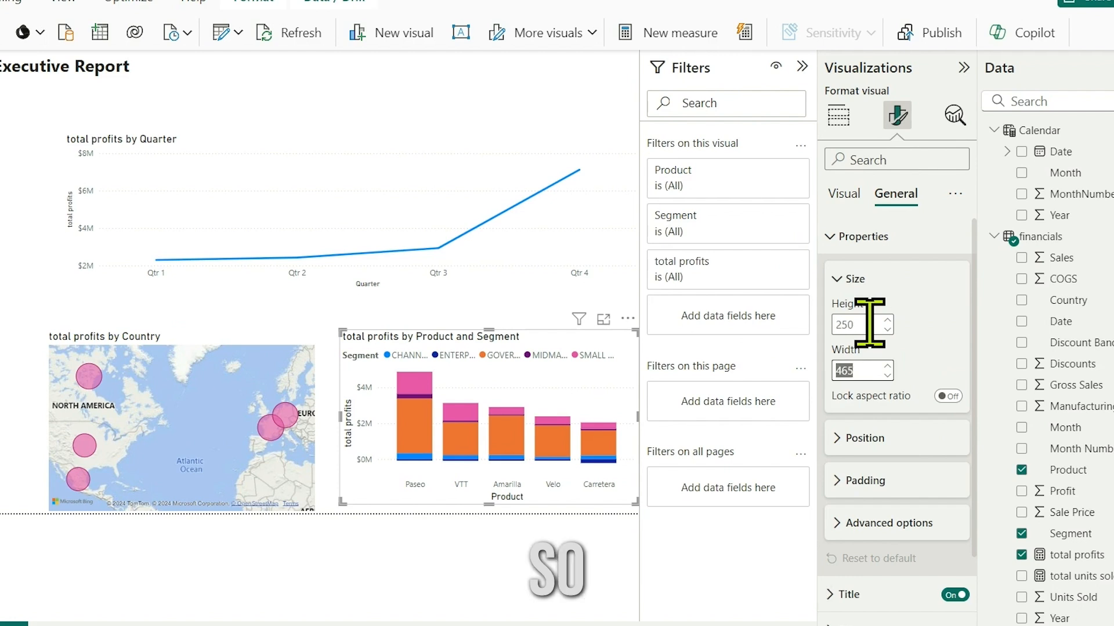
# Set the country map's height to 250 and its width to 500.
pyautogui.click(299, 348)
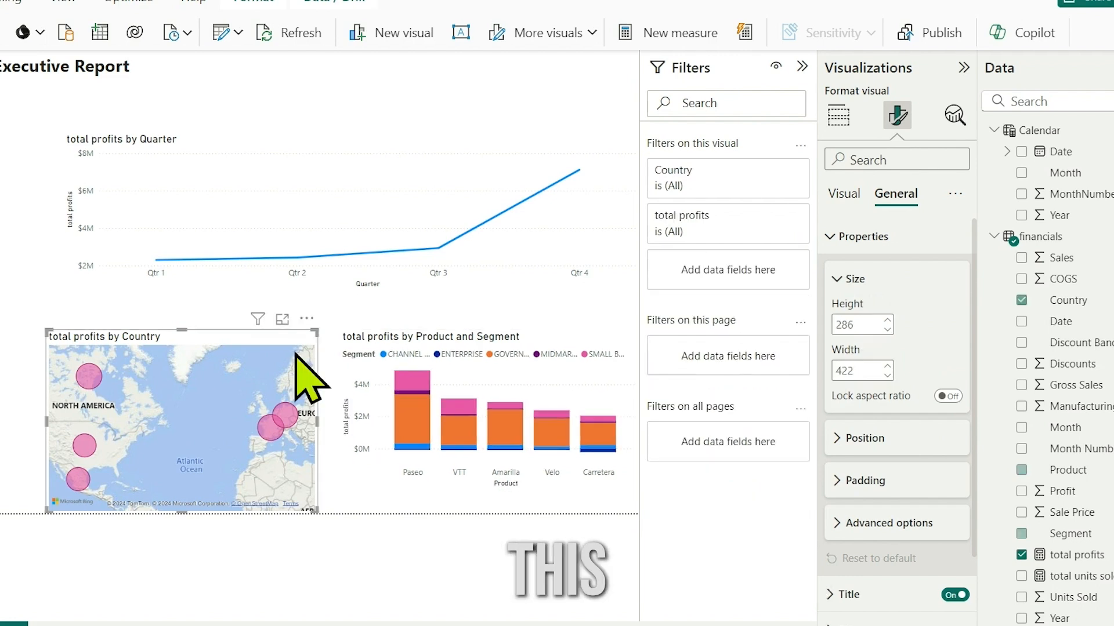
pyautogui.doubleClick(868, 324)
pyautogui.write('250')
pyautogui.press('Tab')
pyautogui.write('500')
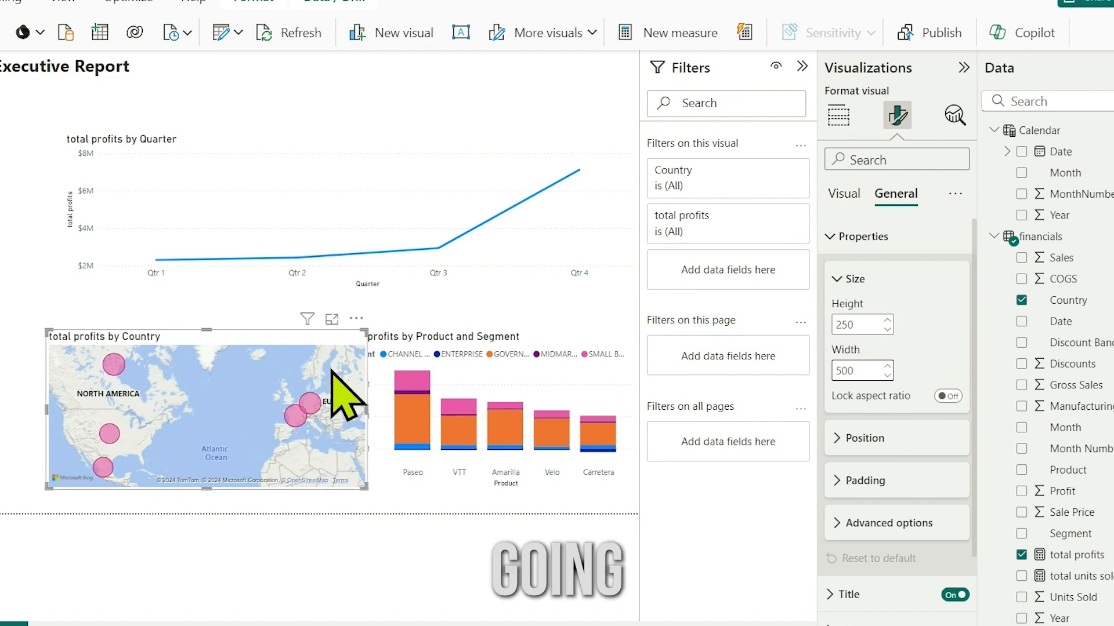
# Reduce the country map's width to 450.
pyautogui.doubleClick(870, 325)
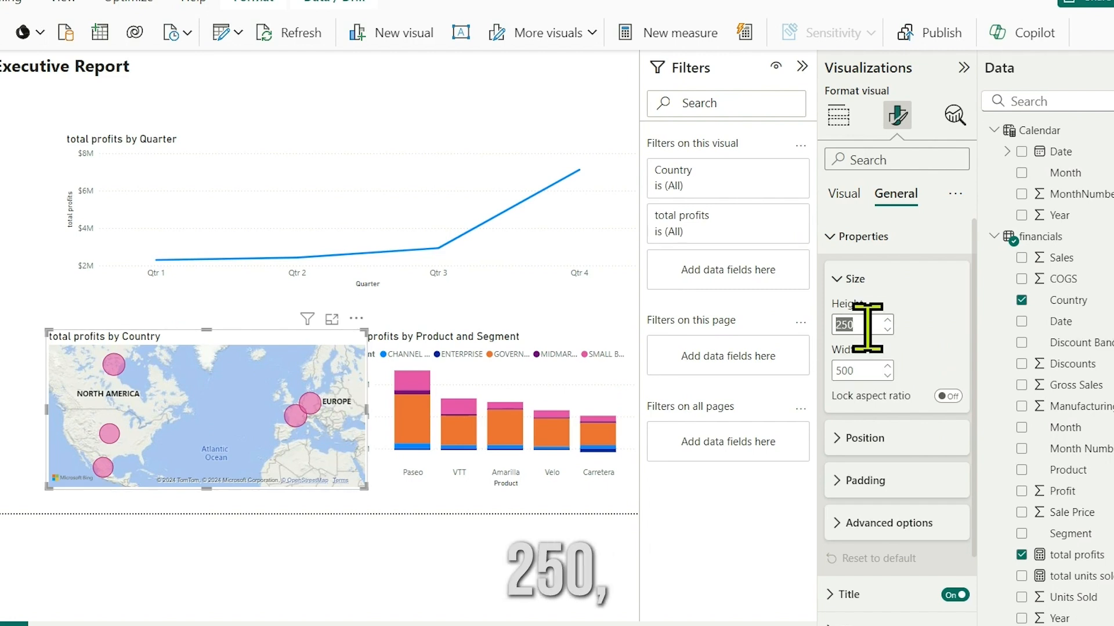
pyautogui.doubleClick(866, 370)
pyautogui.write('450')
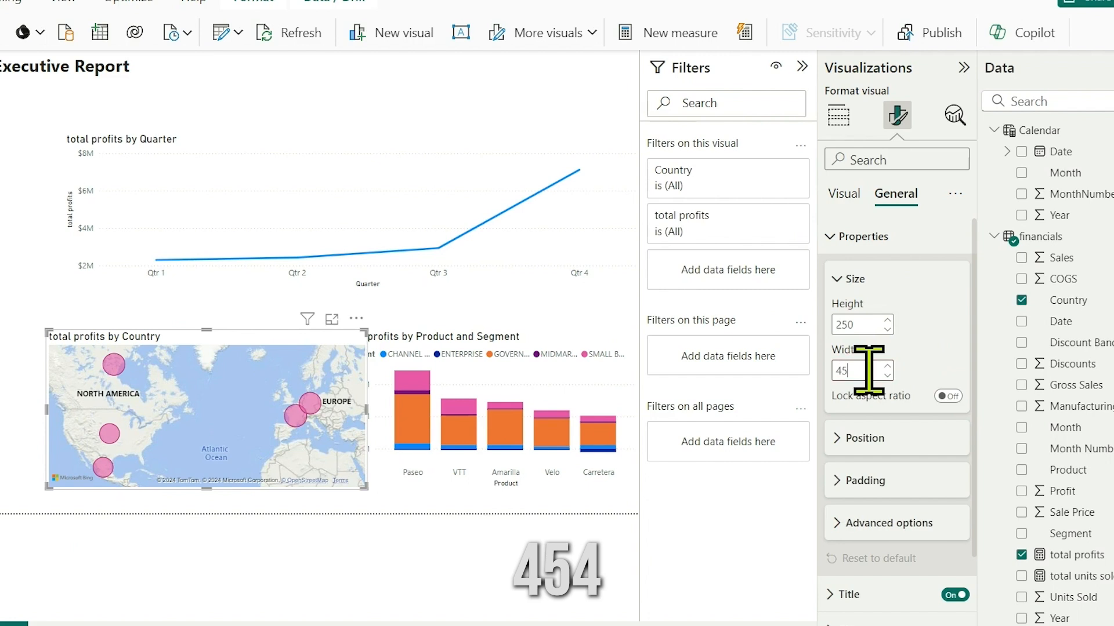
pyautogui.press('Return')
# Set the Product and Segment column chart's width to 450.
pyautogui.click(606, 348)
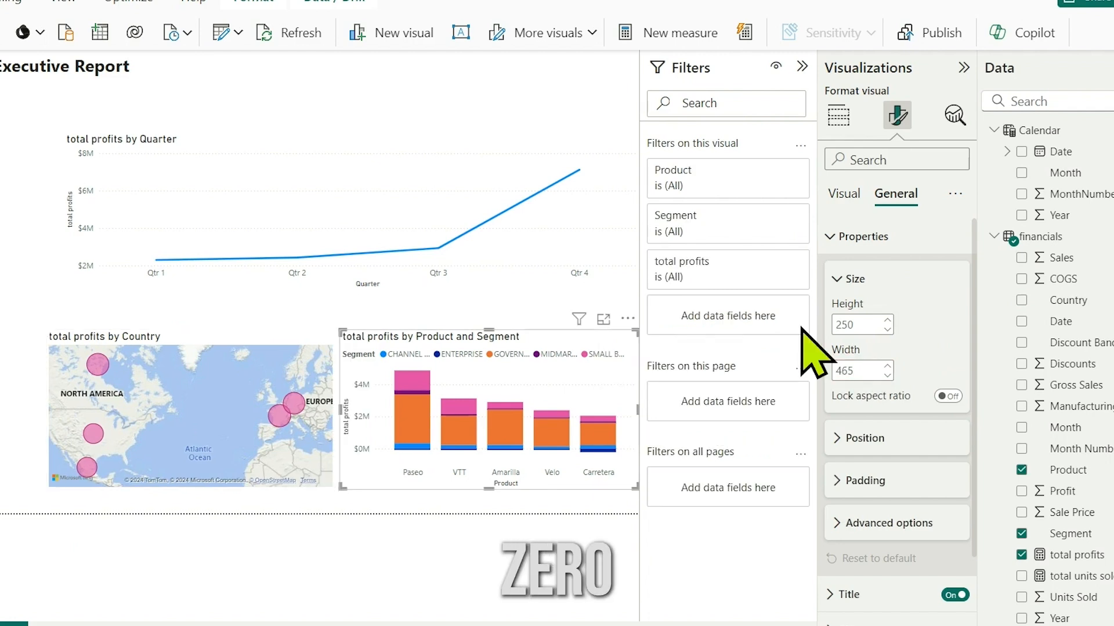
pyautogui.doubleClick(878, 370)
pyautogui.write('450')
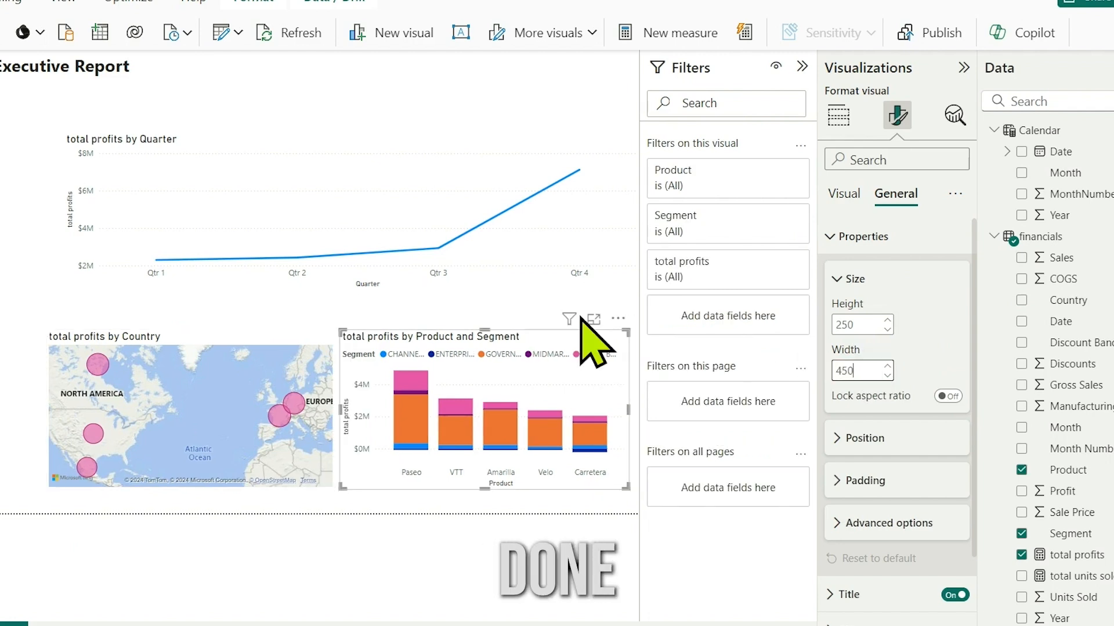
# Select the country map and the column chart together and open the alignment options.
pyautogui.click(302, 342)
pyautogui.keyDown('ctrl'); pyautogui.click(405, 343); pyautogui.keyUp('ctrl')
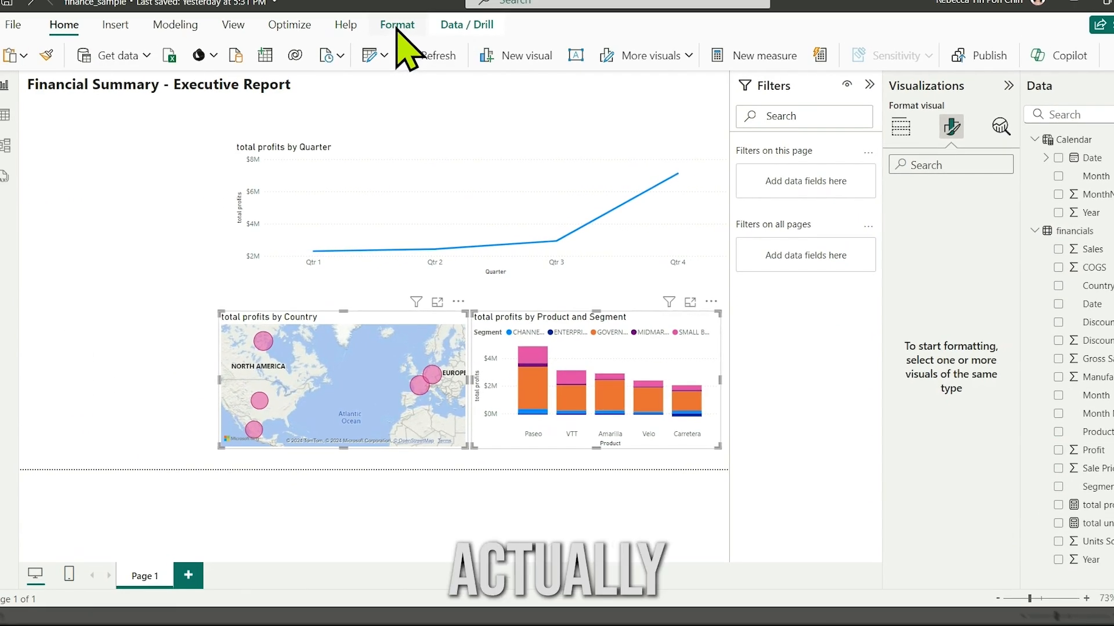
pyautogui.click(398, 29)
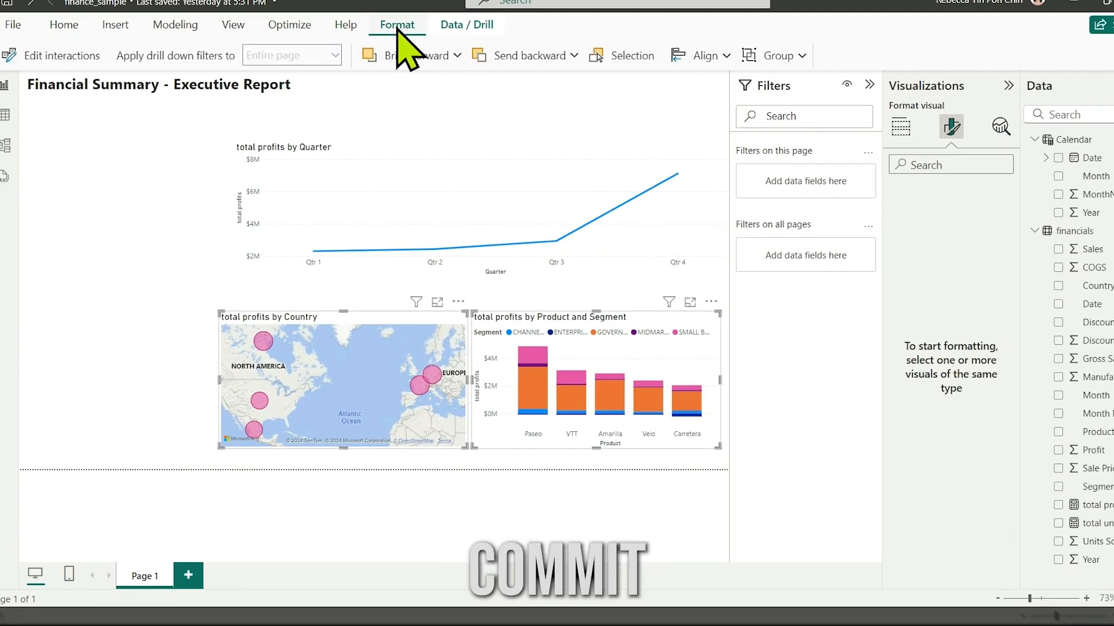
pyautogui.click(705, 55)
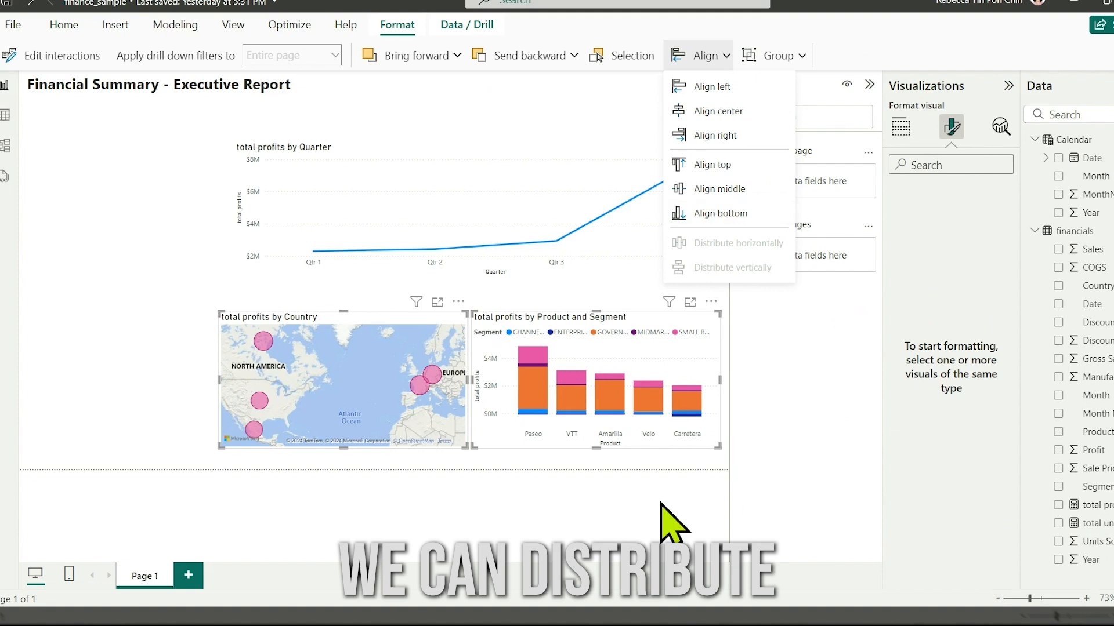
# Drill the line chart into Qtr 4 to show months, and extend its lower-left corner to the country map's left edge.
pyautogui.click(651, 261)
pyautogui.click(654, 264)
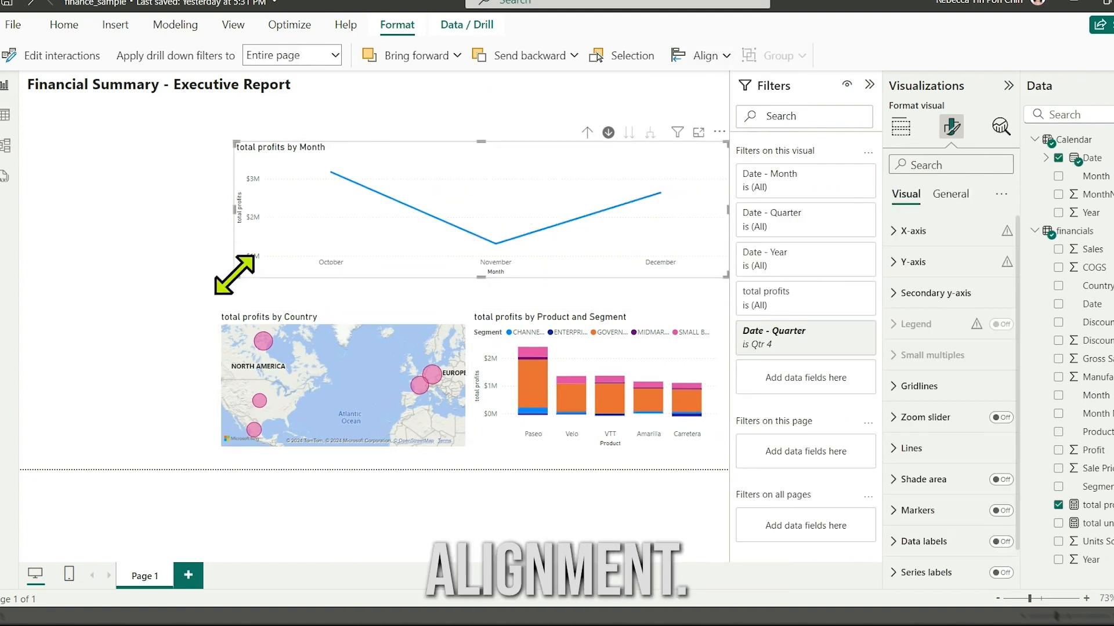
pyautogui.moveTo(235, 276); pyautogui.dragTo(220, 286)
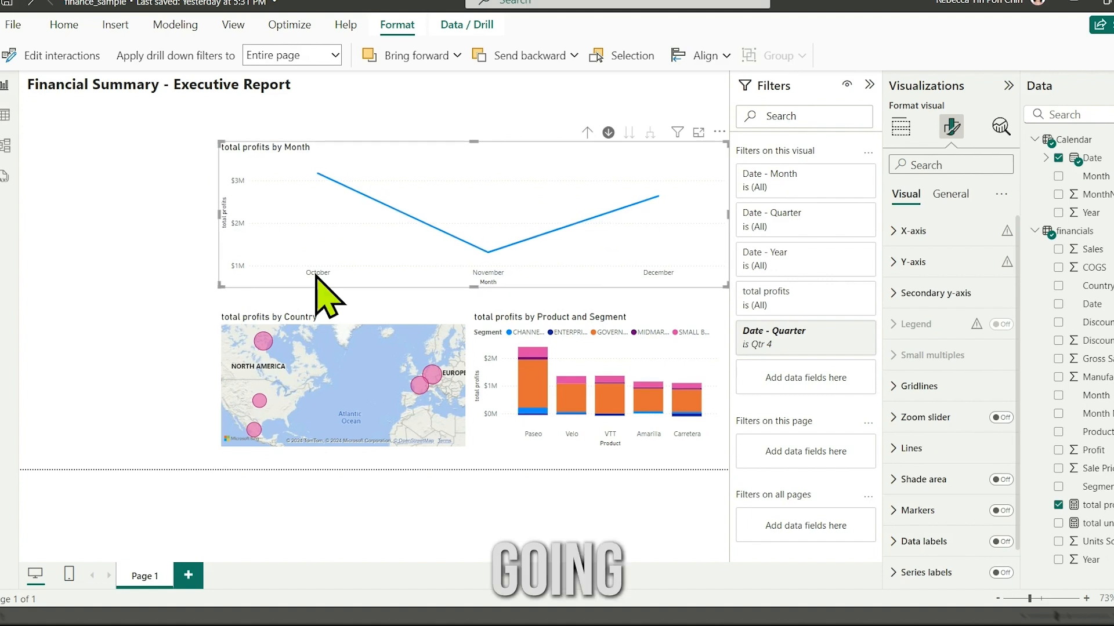
# Left-align the total profits line chart with the country map.
pyautogui.keyDown('ctrl'); pyautogui.click(350, 380); pyautogui.keyUp('ctrl')
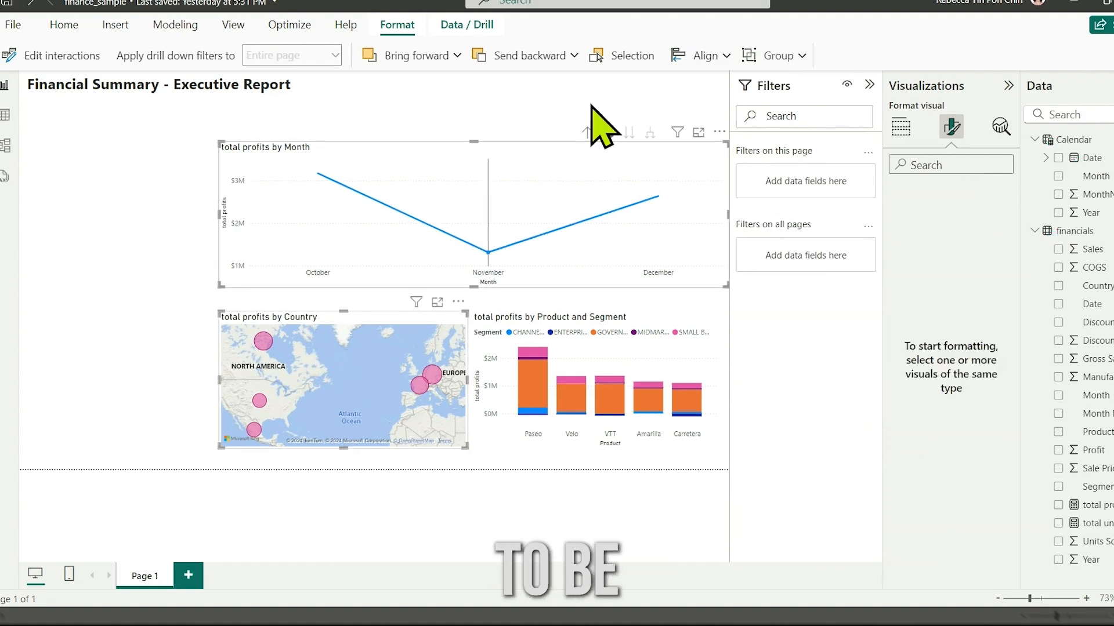
pyautogui.click(704, 55)
pyautogui.click(707, 86)
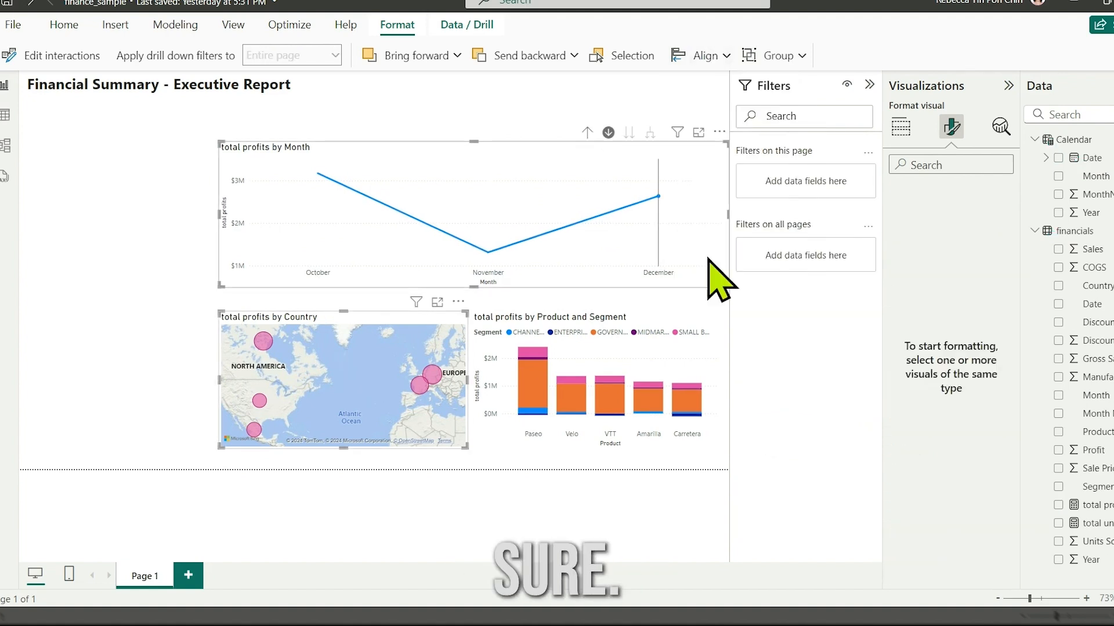
# Right-align the Product and Segment column chart with the line chart, and clear the selection.
pyautogui.click(717, 279)
pyautogui.keyDown('ctrl'); pyautogui.click(703, 337); pyautogui.keyUp('ctrl')
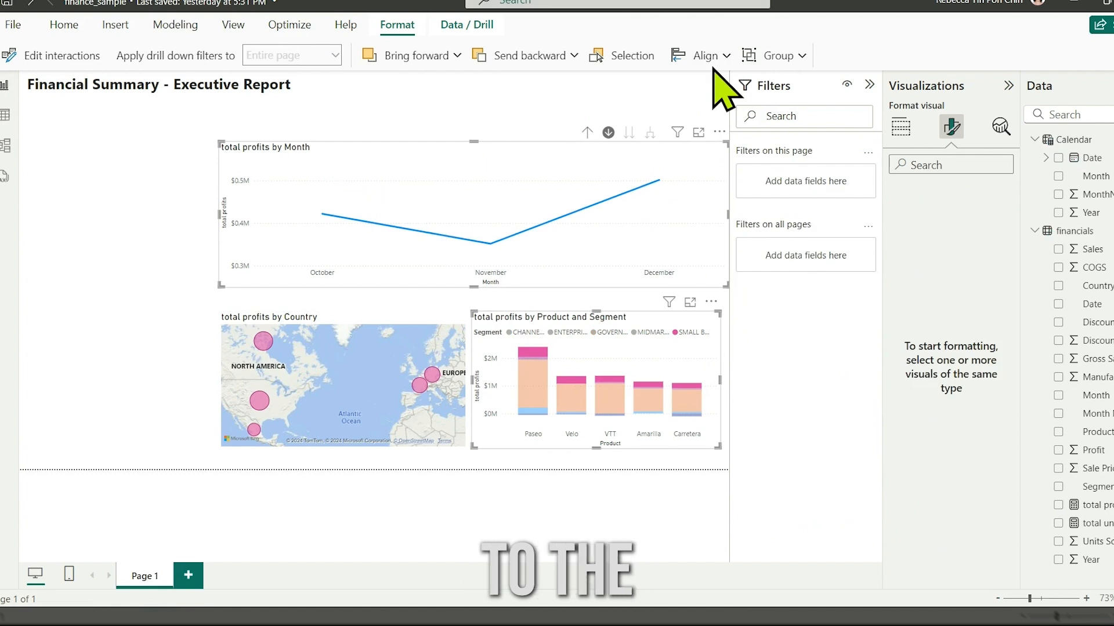
pyautogui.click(708, 56)
pyautogui.click(725, 133)
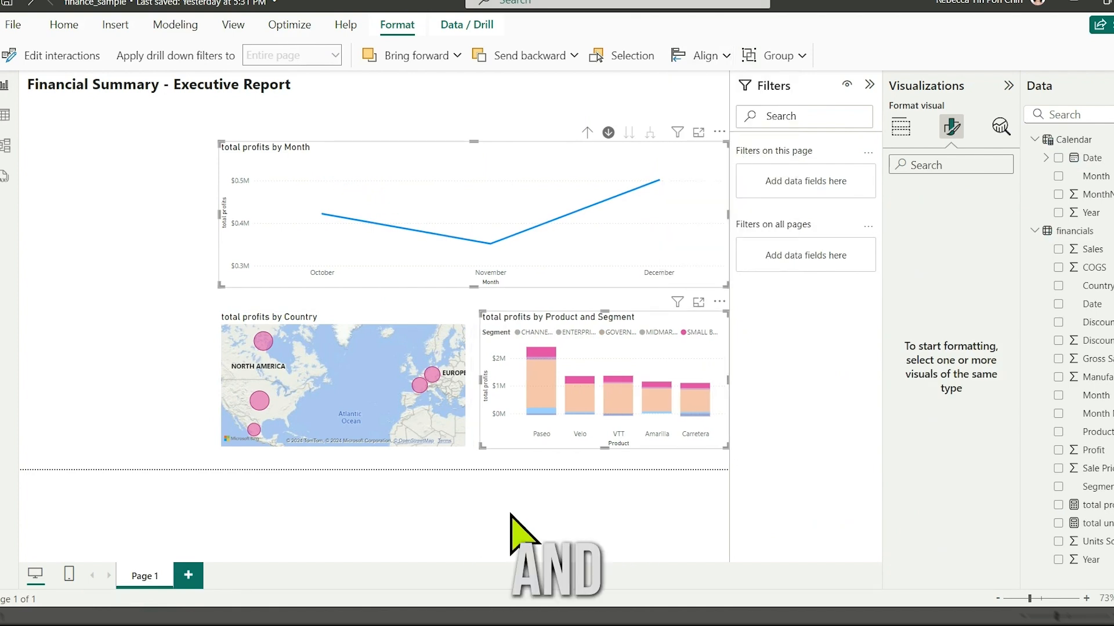
pyautogui.moveTo(683, 185)
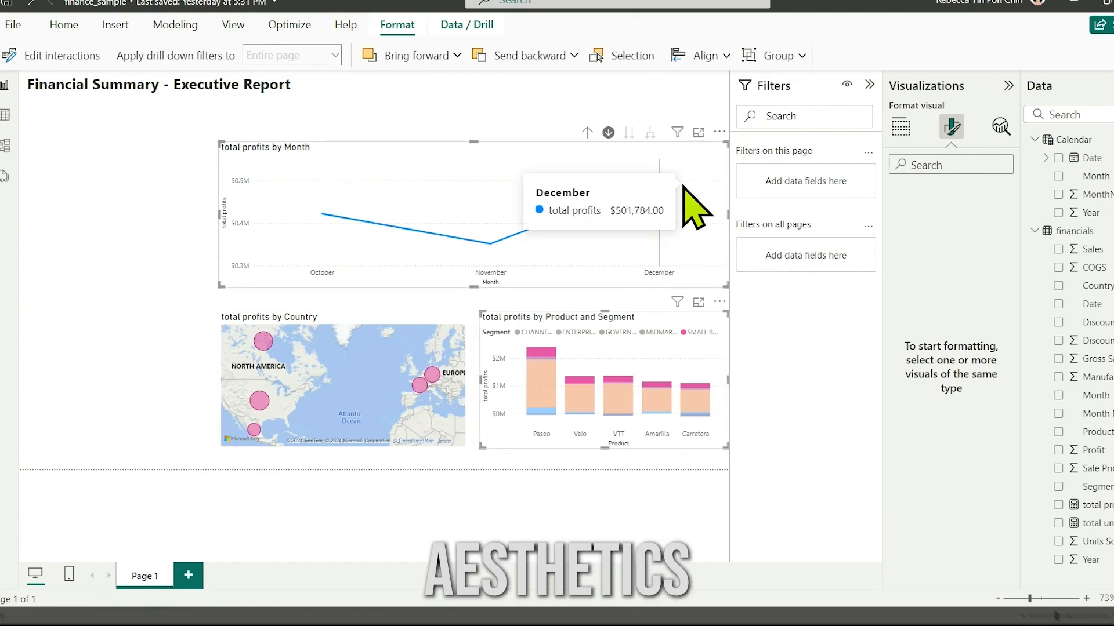
pyautogui.click(158, 188)
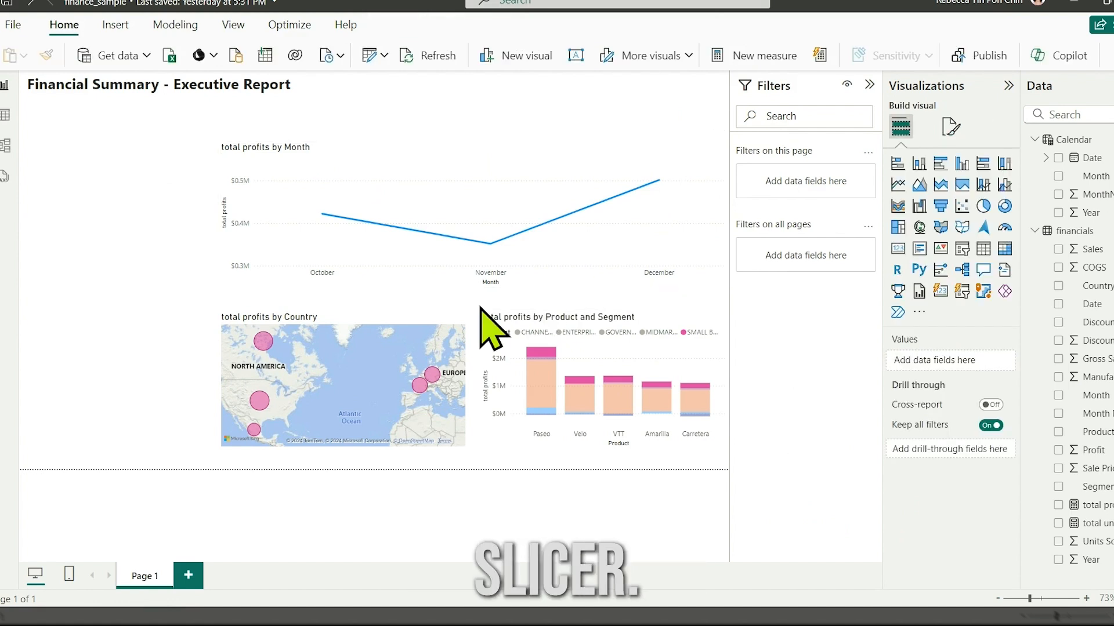
# Turn on the shadow effect for the total profits by Month line chart.
pyautogui.click(692, 164)
pyautogui.click(952, 128)
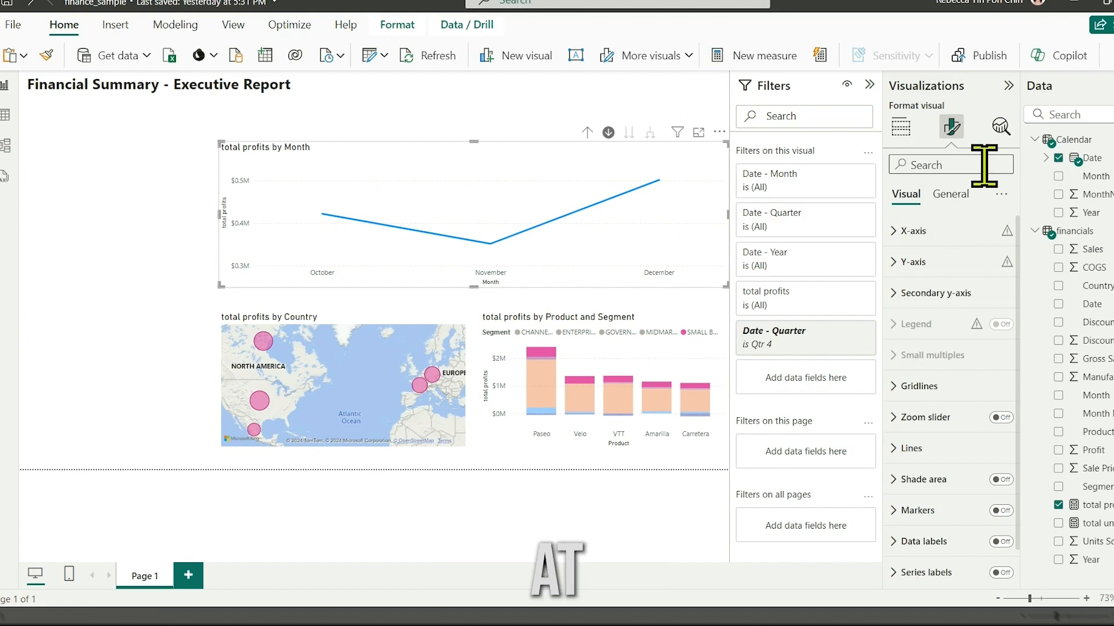
pyautogui.click(951, 193)
pyautogui.click(986, 293)
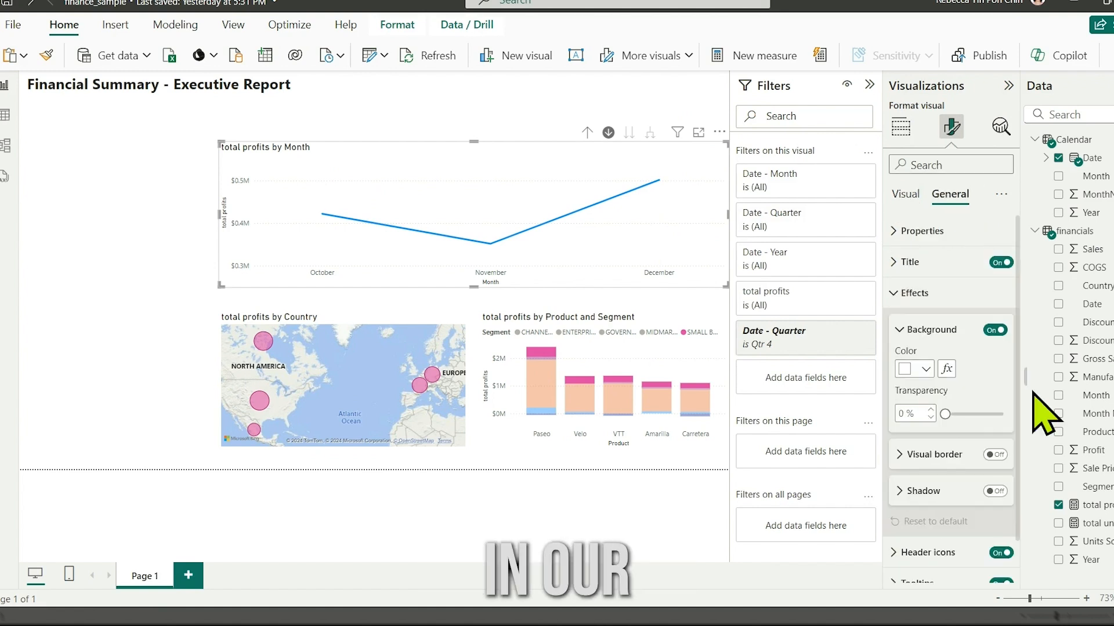
pyautogui.click(995, 491)
# Turn on the country map's shadow effect, and expand the shadow settings of the column chart.
pyautogui.click(467, 353)
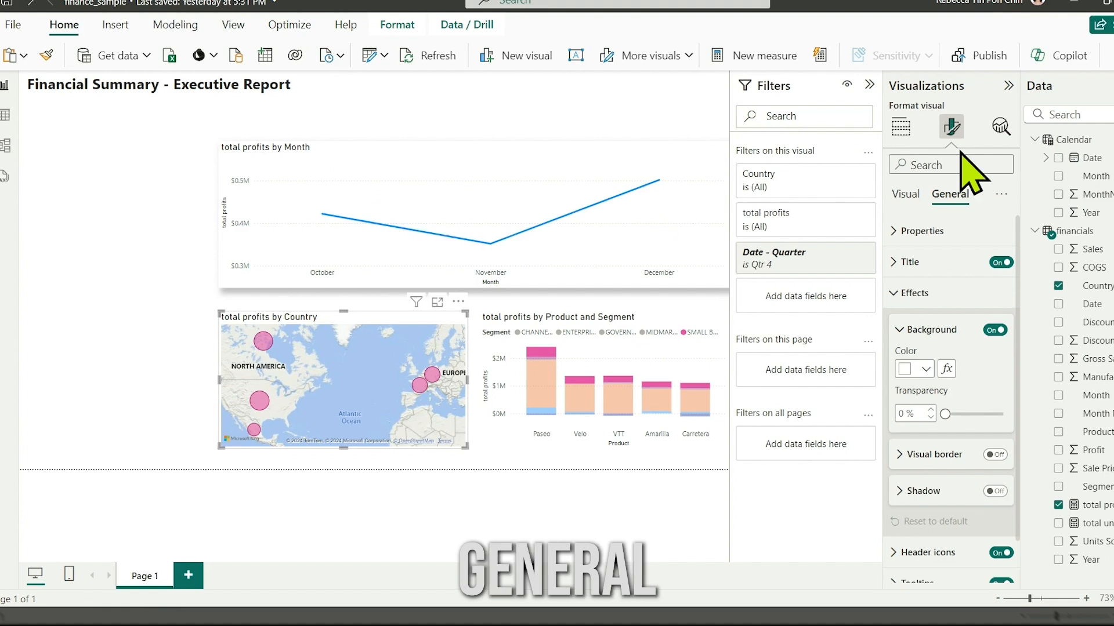
pyautogui.click(995, 491)
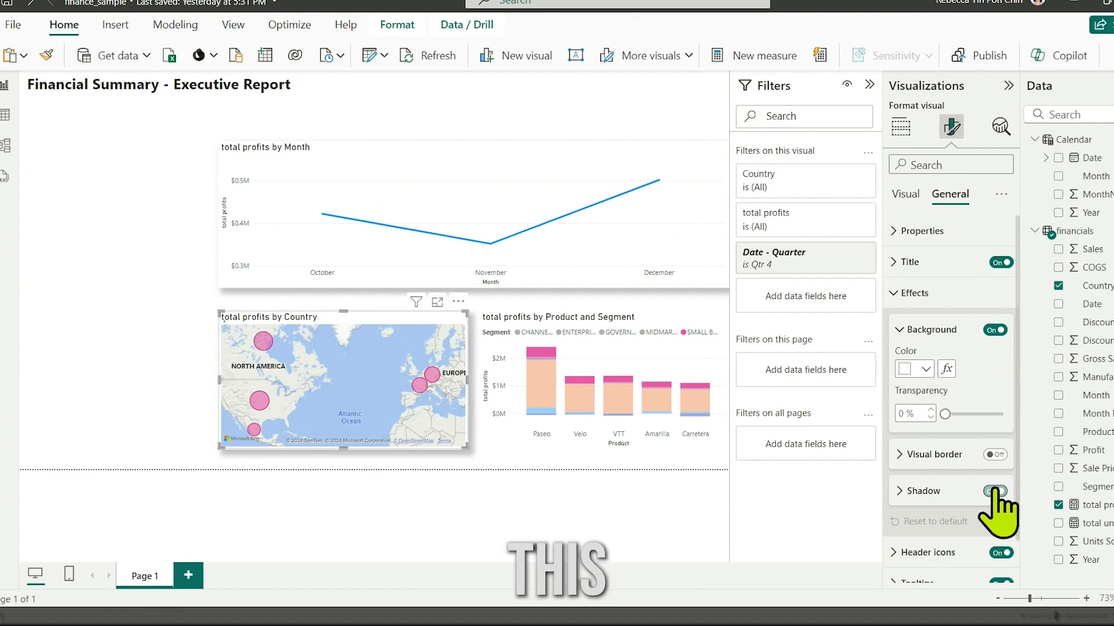
pyautogui.click(711, 347)
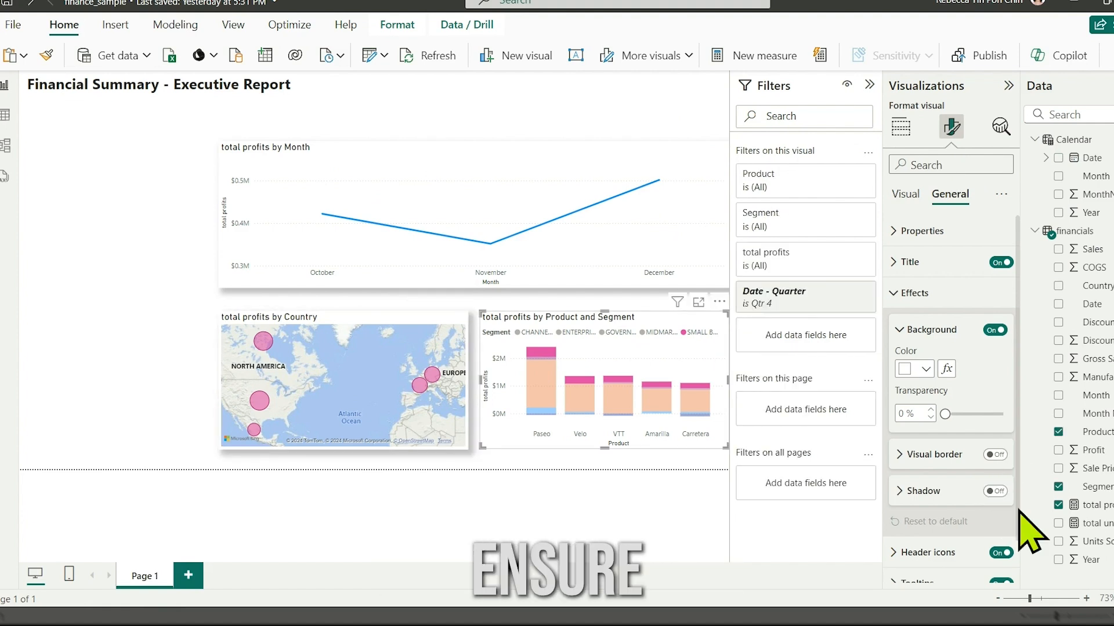
pyautogui.click(1012, 493)
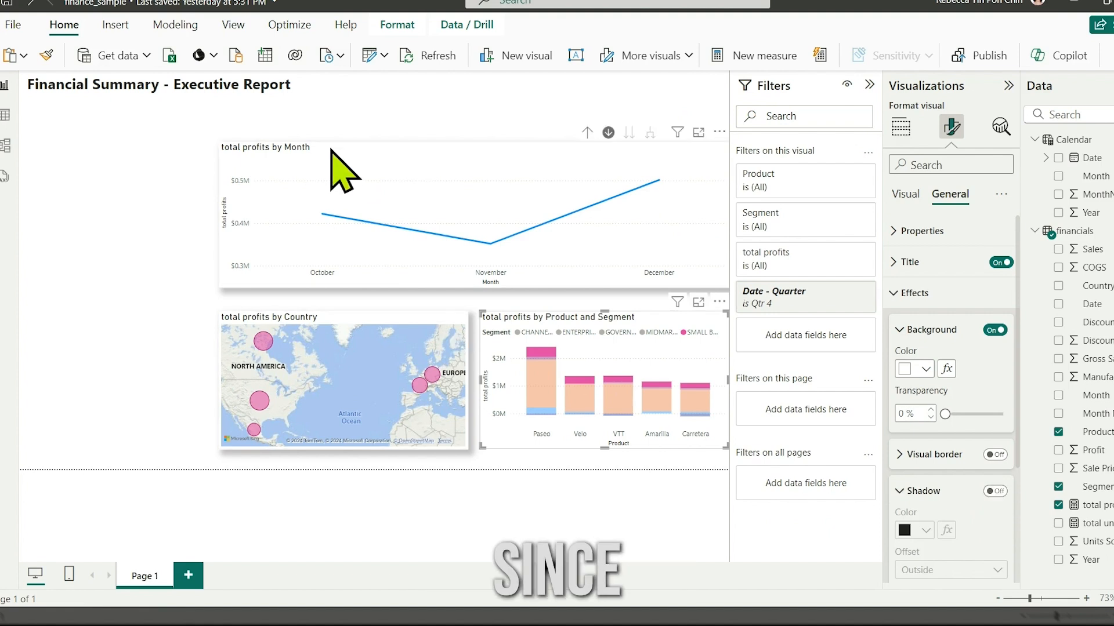
# Set the line chart's title font size to 16 and capitalize the title as Total Profits by Month.
pyautogui.click(415, 147)
pyautogui.click(906, 262)
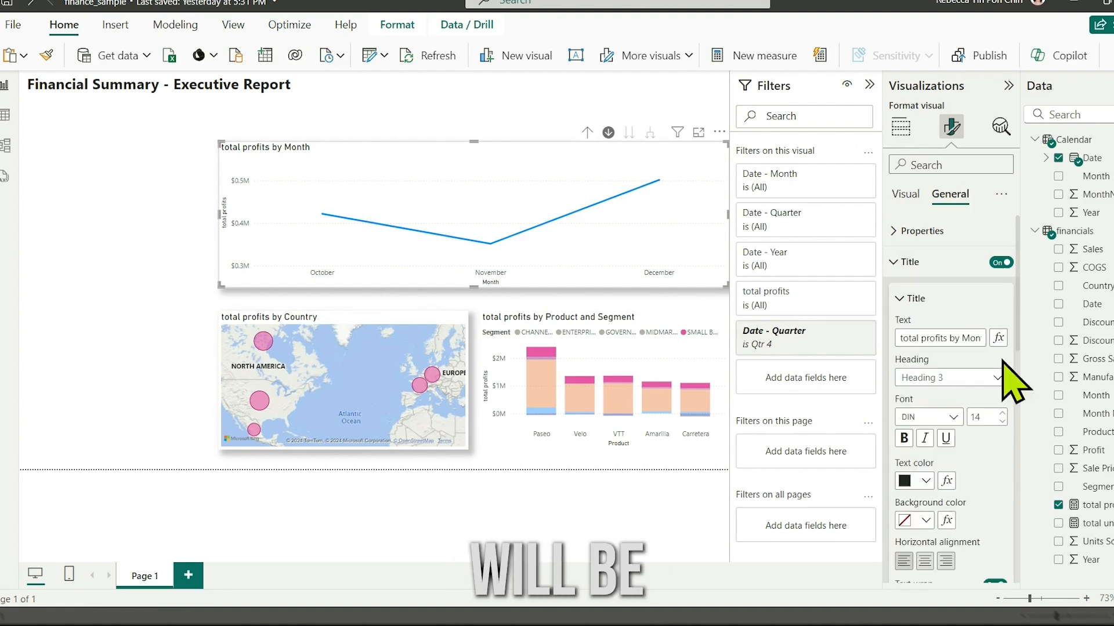
pyautogui.click(1002, 412)
pyautogui.click(1002, 412)
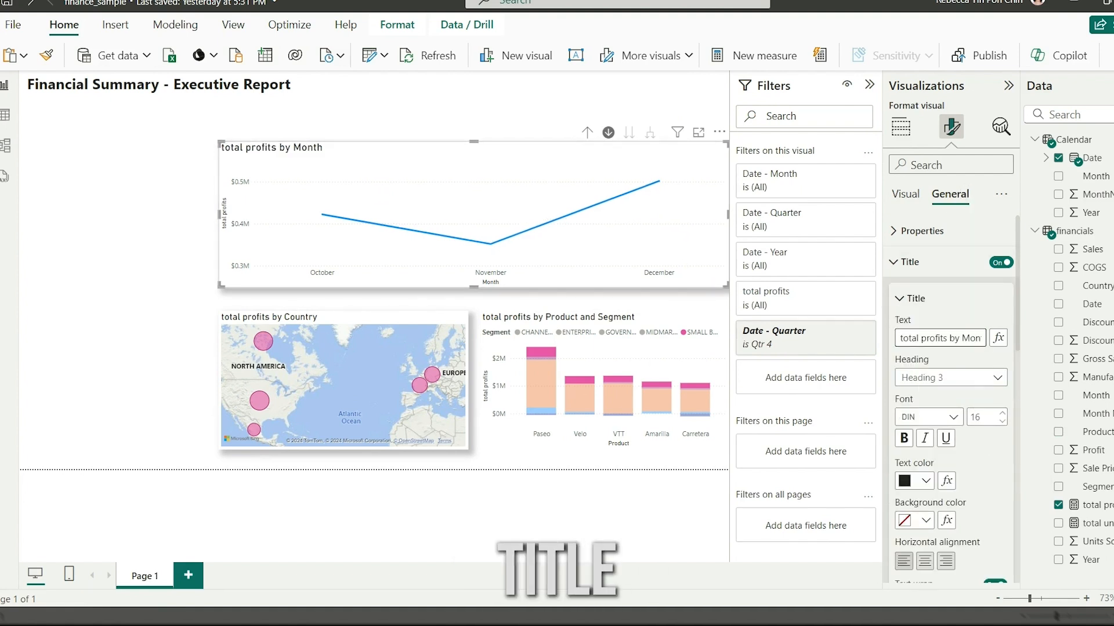
pyautogui.press('BackSpace')
pyautogui.write('T')
pyautogui.click(926, 338)
pyautogui.press('BackSpace')
pyautogui.write('P')
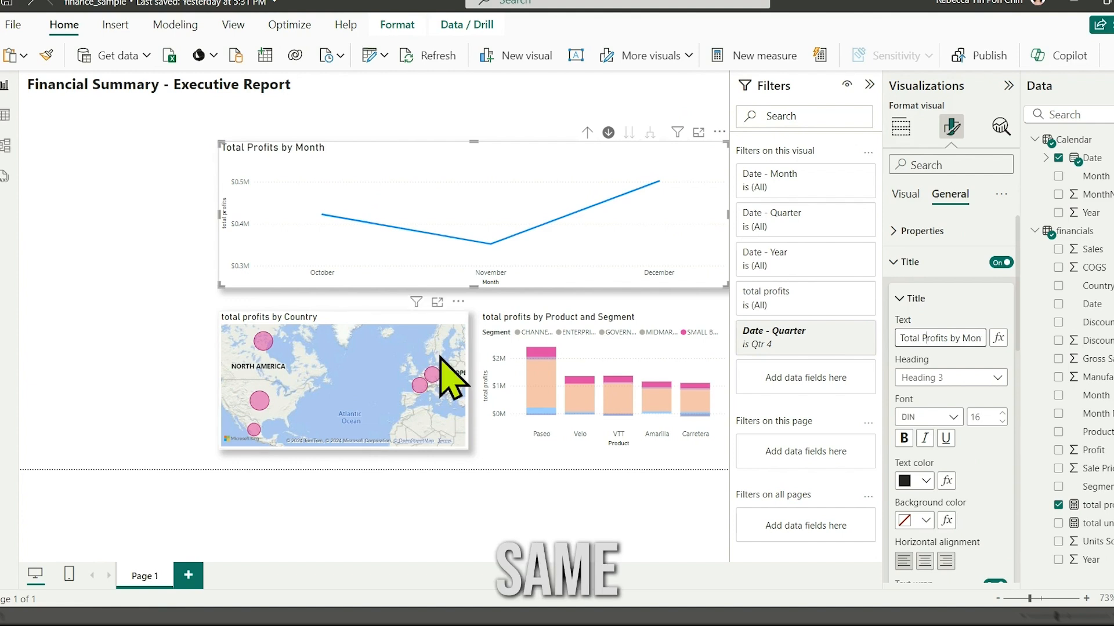
# Set the country map's title font size to 16 and capitalize the title as Total Profits by Country.
pyautogui.click(441, 361)
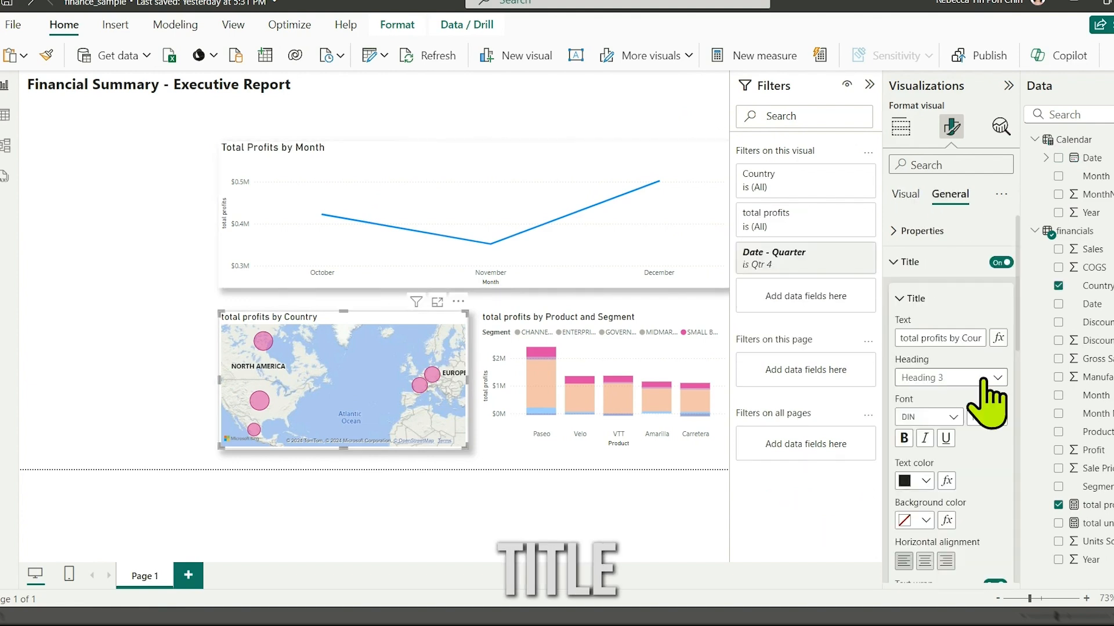
pyautogui.click(927, 333)
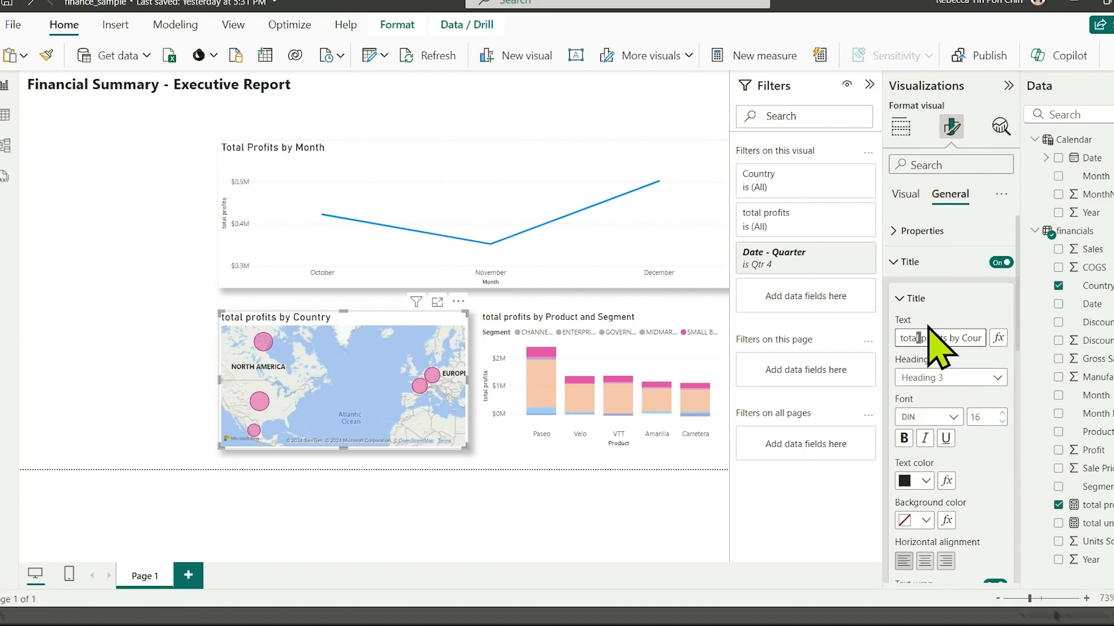
pyautogui.press('BackSpace')
pyautogui.write('P')
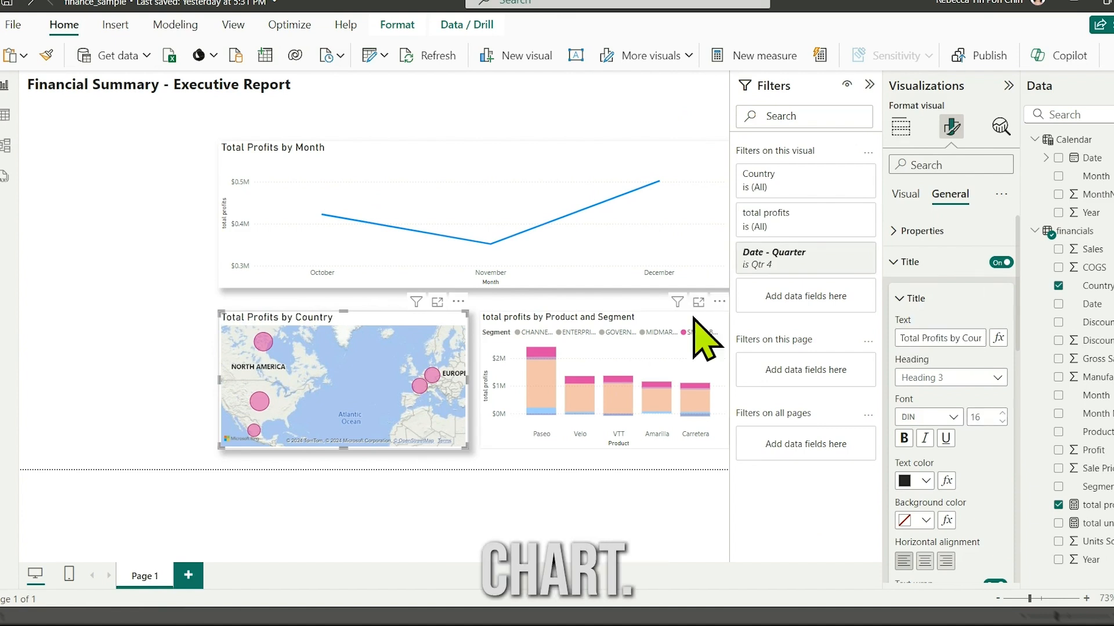
# Set the column chart's title font size to 16 and capitalize the title as Total Profits by Product and Segment.
pyautogui.click(705, 340)
pyautogui.click(1000, 414)
pyautogui.click(1000, 414)
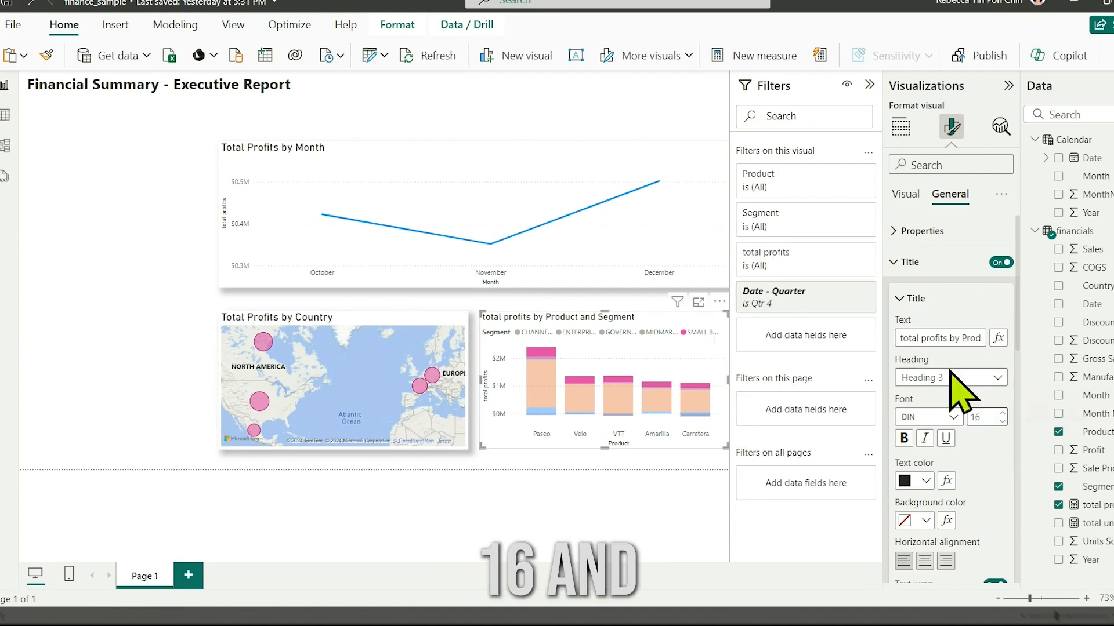
pyautogui.press('BackSpace')
pyautogui.write('P')
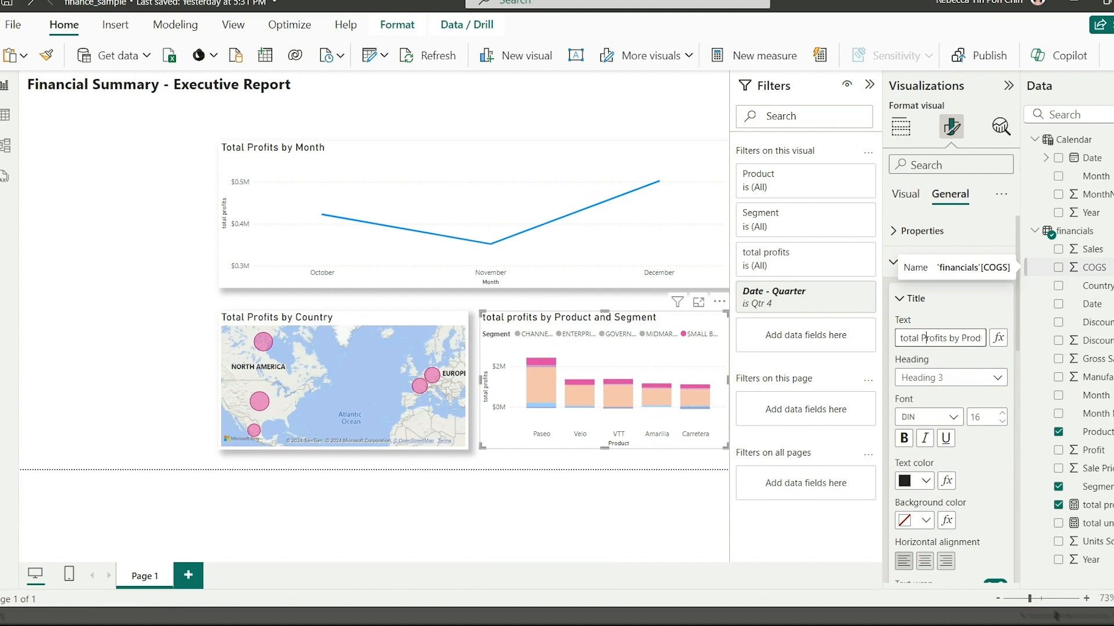
pyautogui.press('Home')
pyautogui.press('Delete')
pyautogui.write('T')
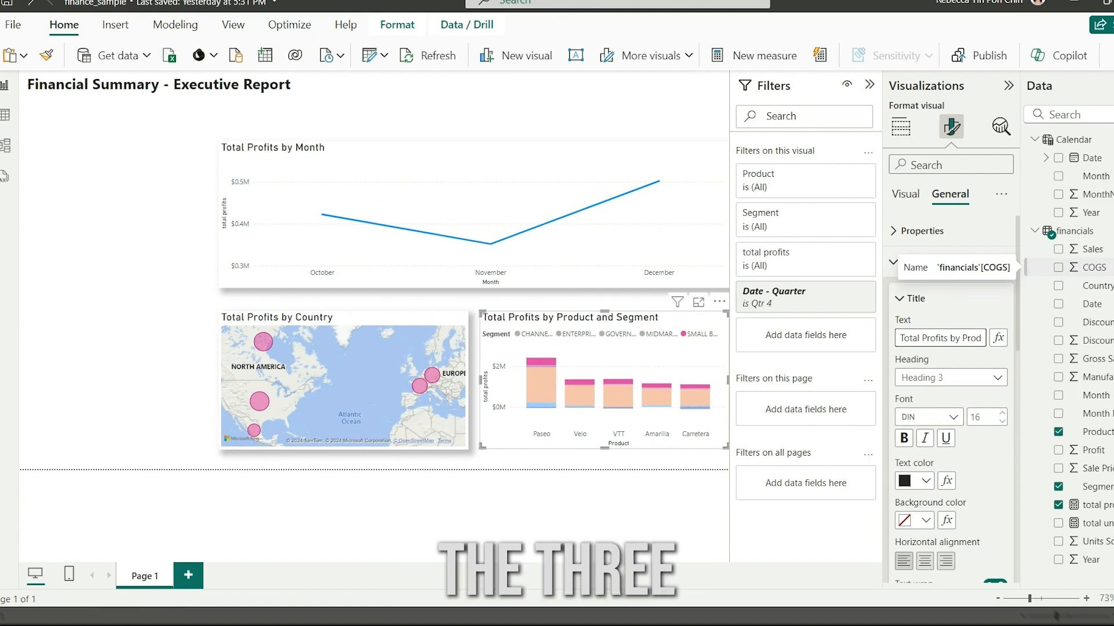
# Change the country map's base map style to a grey one.
pyautogui.click(418, 328)
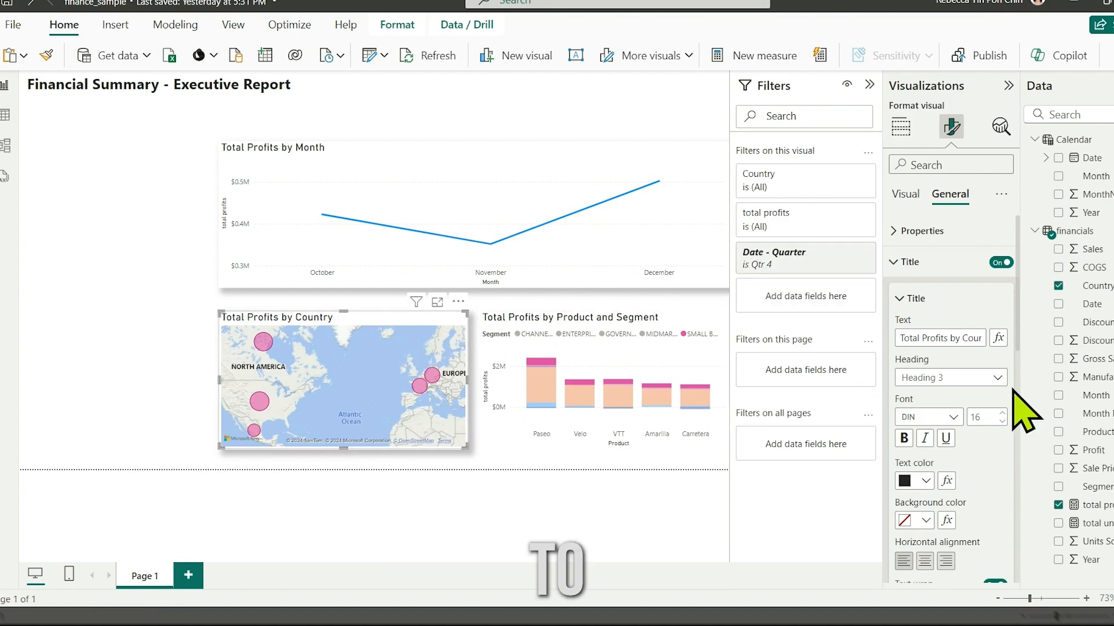
pyautogui.scroll(-3, 1012, 369)
pyautogui.scroll(-2, 1026, 395)
pyautogui.click(905, 193)
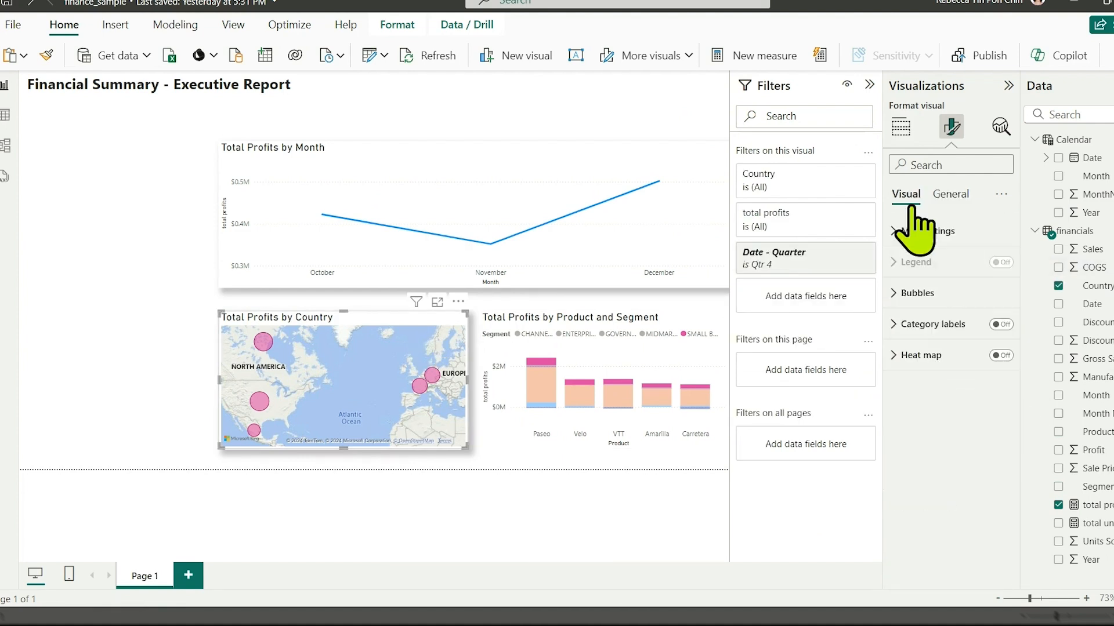
pyautogui.click(927, 231)
pyautogui.click(996, 308)
pyautogui.click(957, 396)
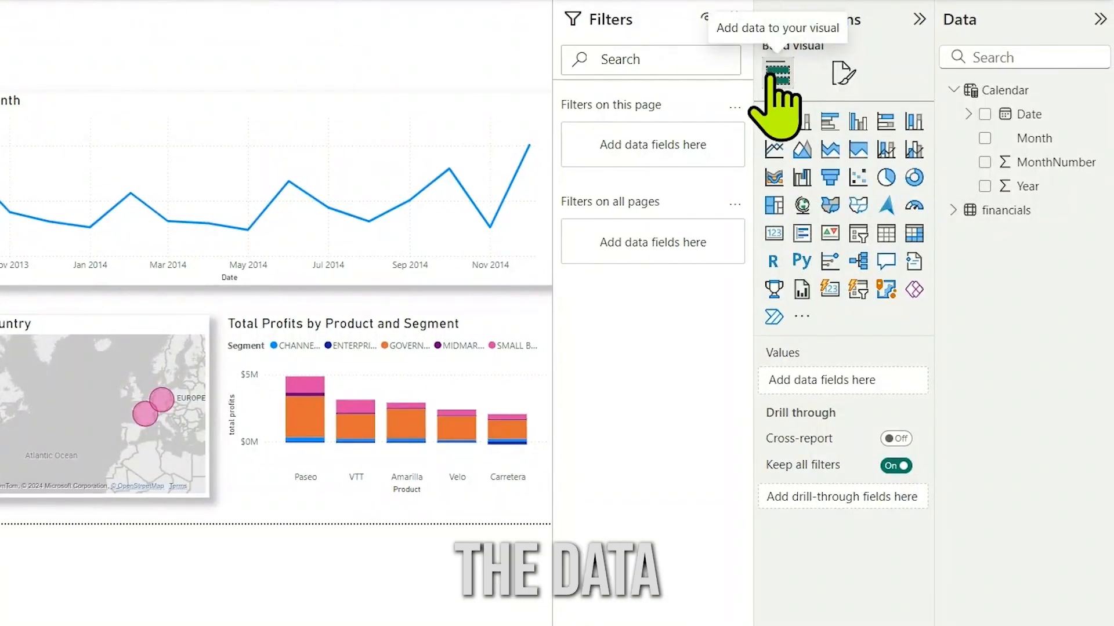
# Add a slicer on the Calendar table's Date field and set its style to Vertical list.
pyautogui.click(858, 234)
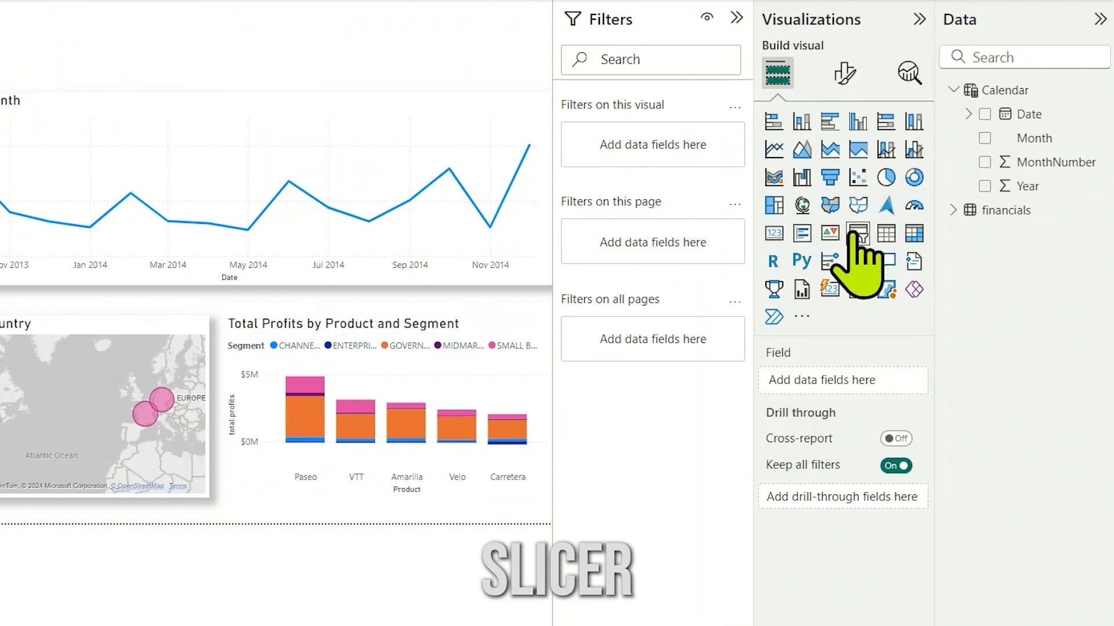
pyautogui.click(985, 114)
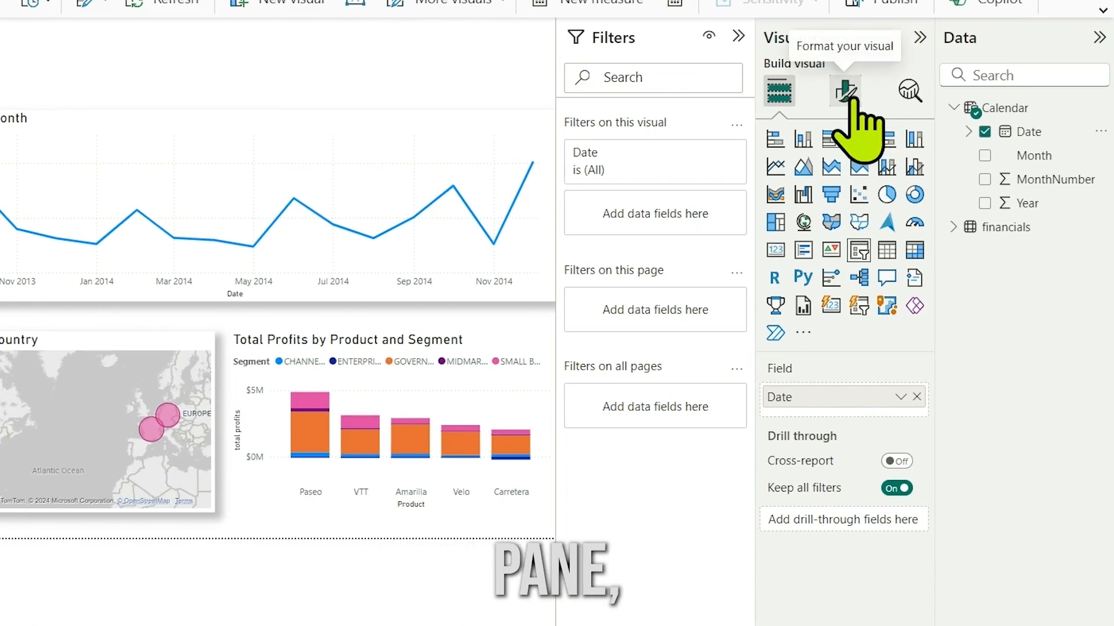
pyautogui.click(846, 92)
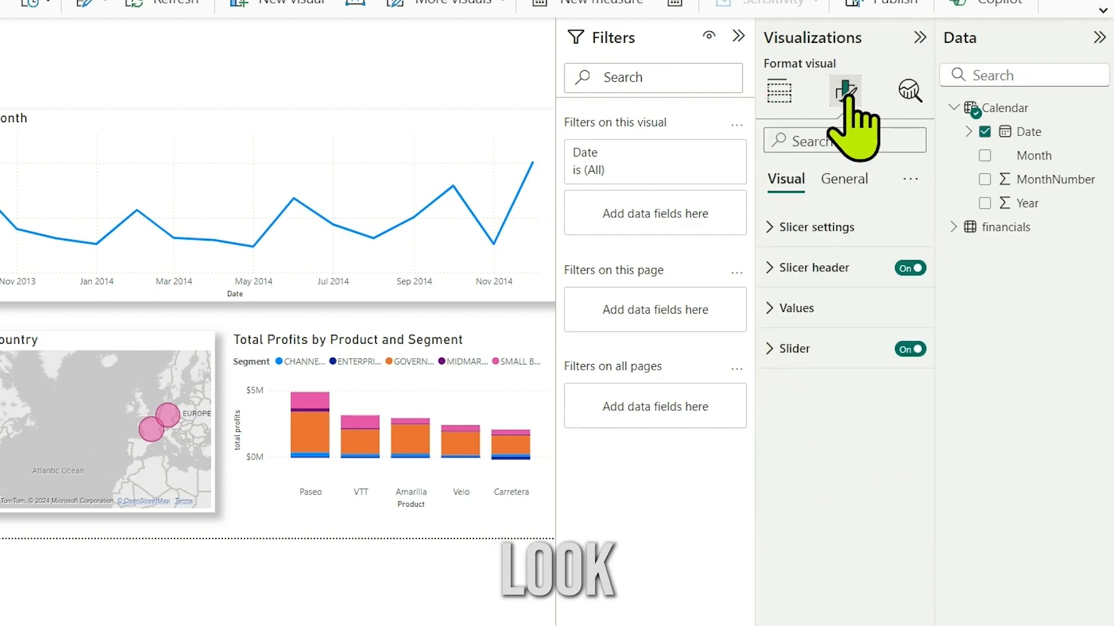
pyautogui.click(773, 228)
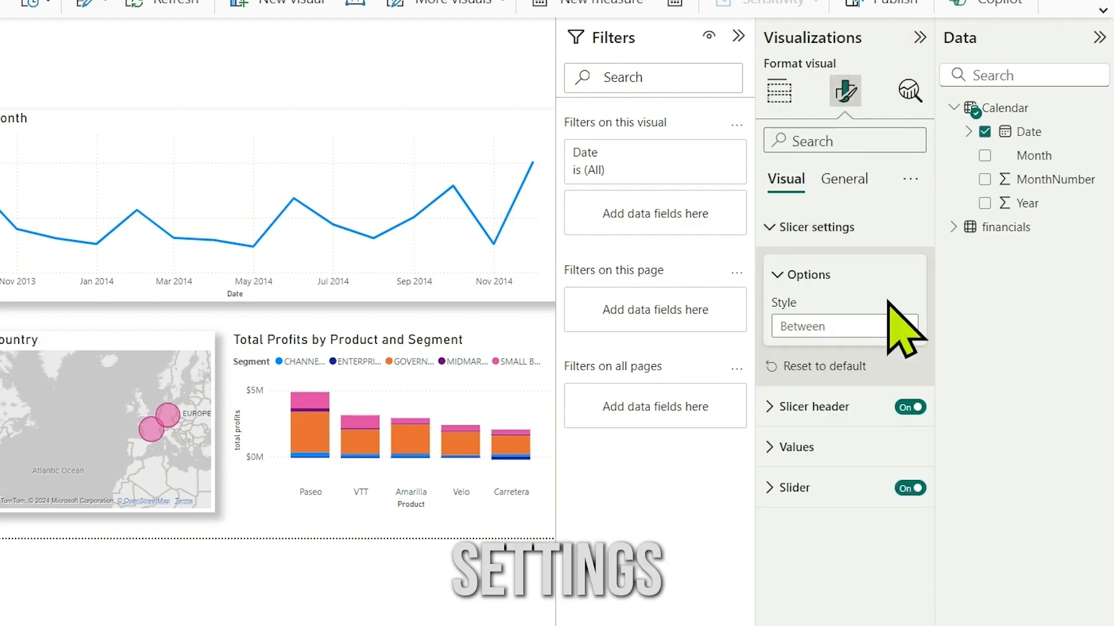
pyautogui.click(902, 328)
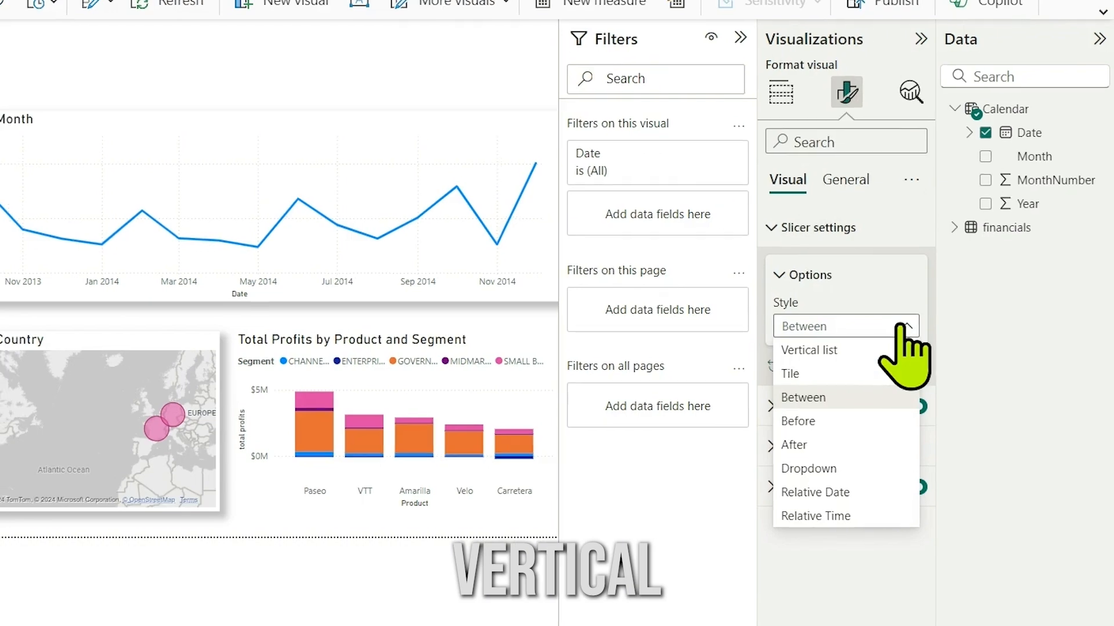
pyautogui.click(905, 350)
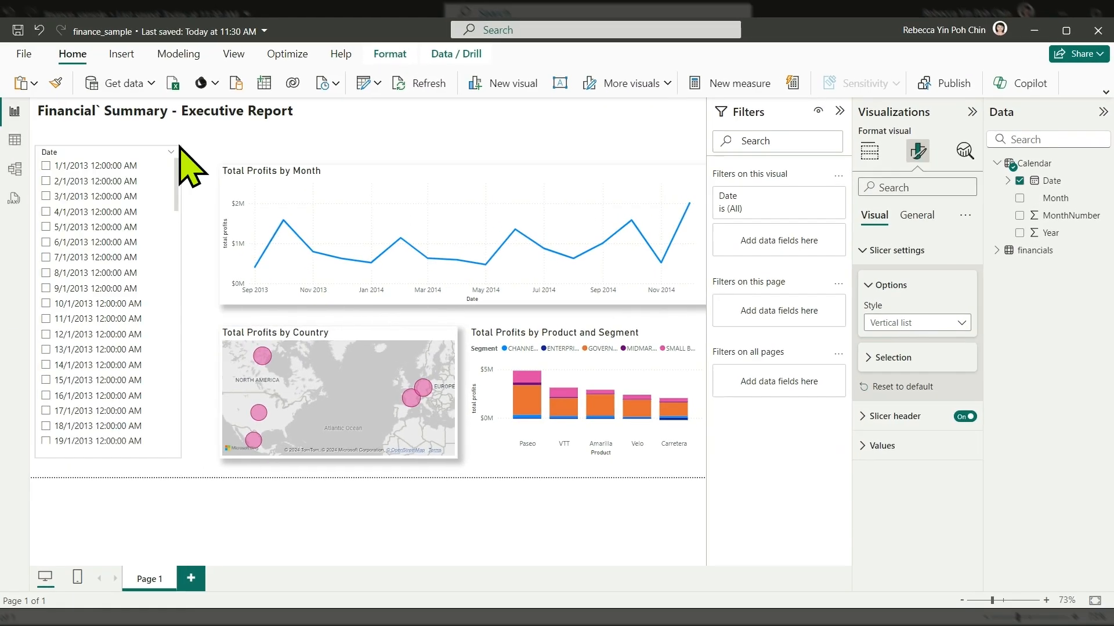
# Resize the date slicer to fit the space beside the charts and switch its Date field to Date Hierarchy.
pyautogui.moveTo(179, 146); pyautogui.dragTo(210, 167)
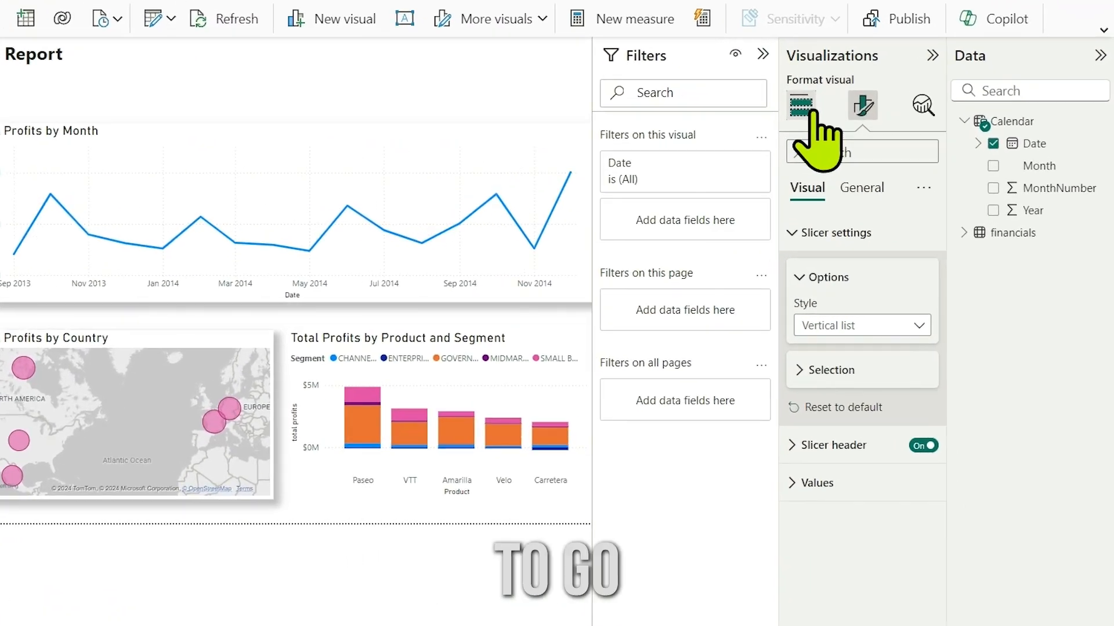
pyautogui.click(868, 151)
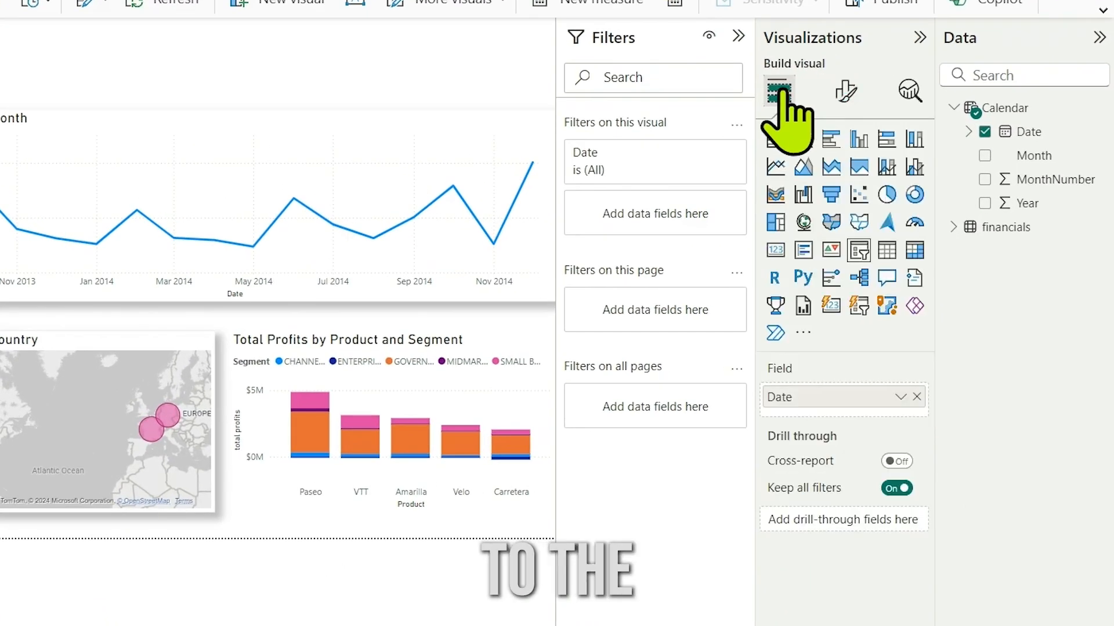
pyautogui.click(899, 397)
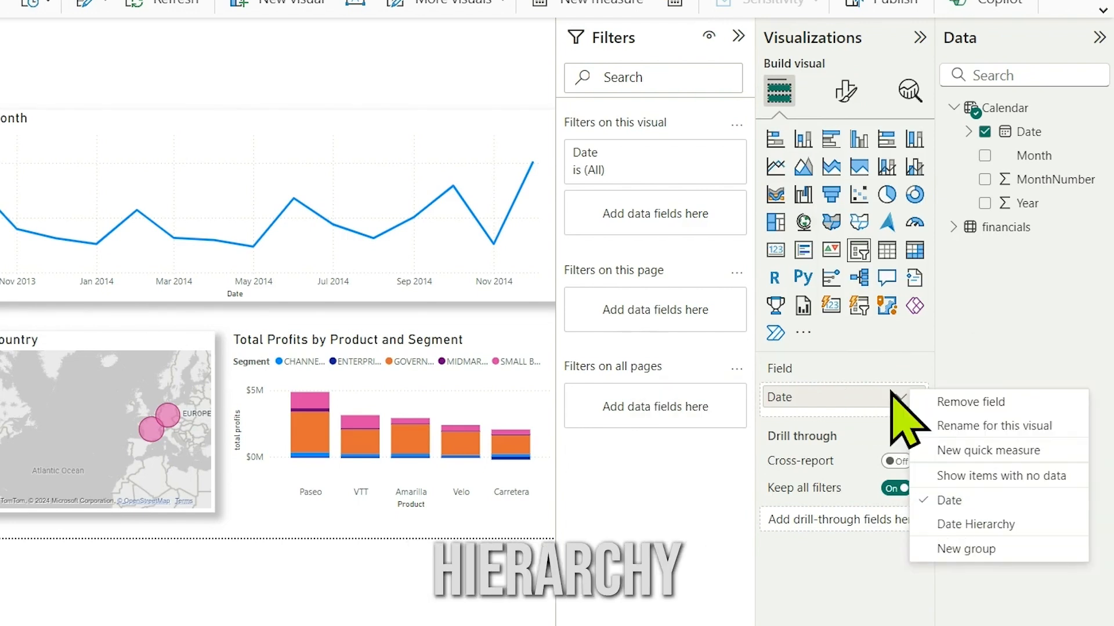
pyautogui.click(975, 525)
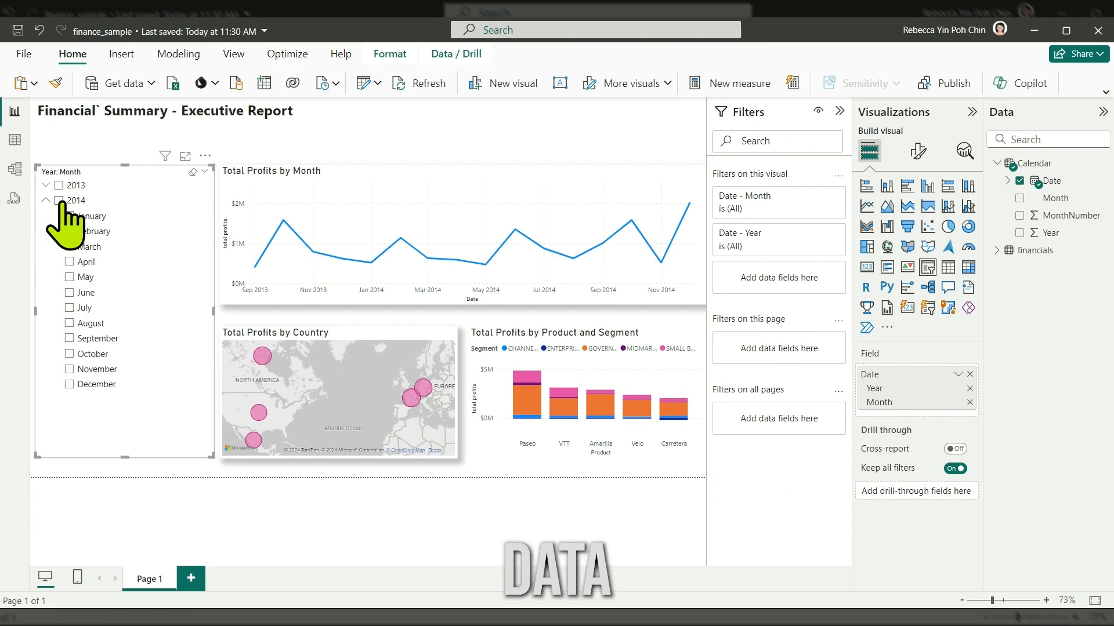
# Try filtering the report with the slicer by the year 2014 and by its months November and December.
pyautogui.click(58, 200)
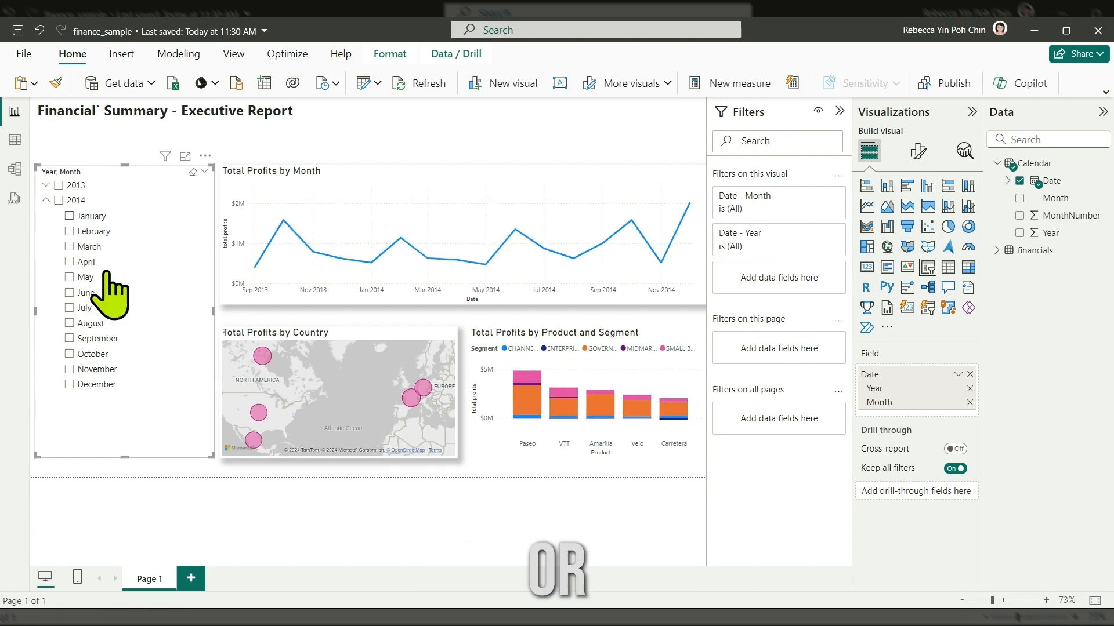
pyautogui.click(71, 371)
pyautogui.click(70, 384)
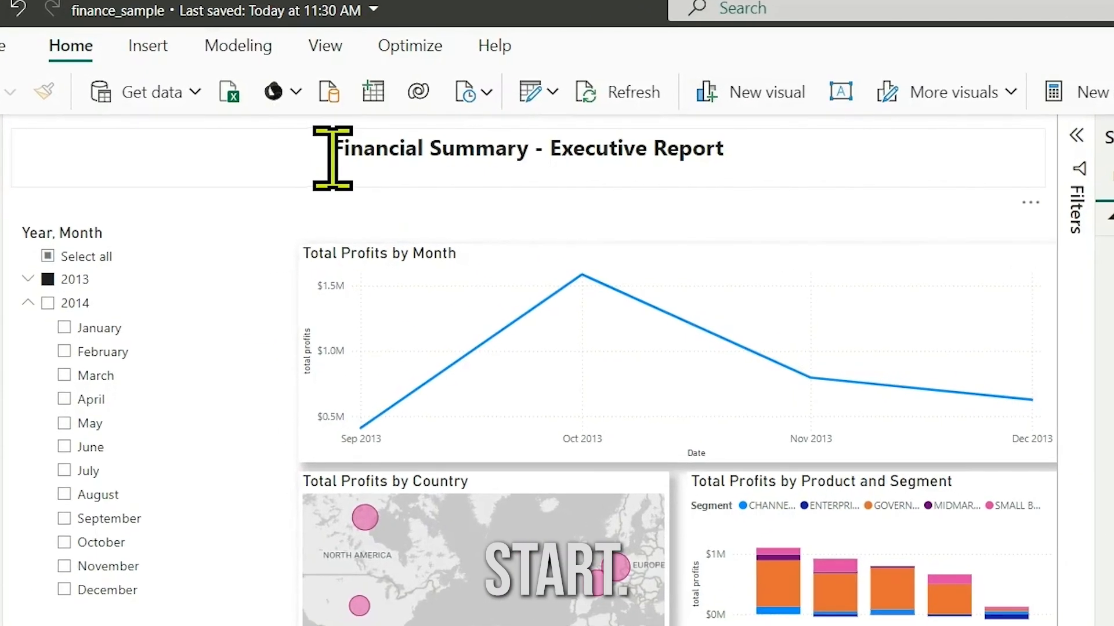
# Insert a rounded rectangle shape and stretch it across the full width of the report's header as a banner.
pyautogui.click(152, 46)
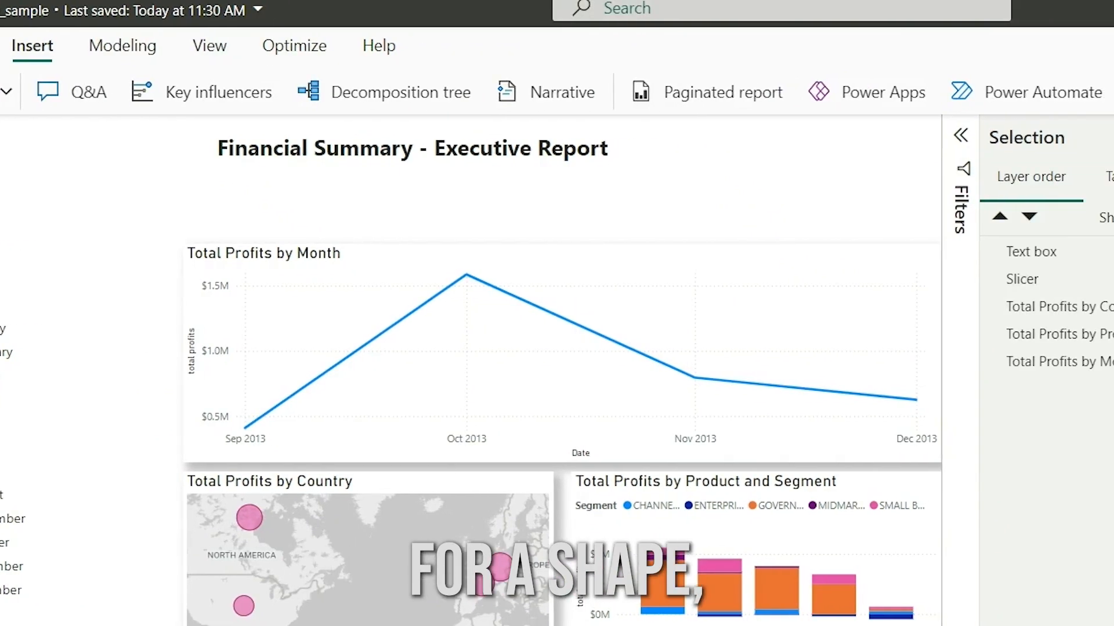
pyautogui.click(841, 92)
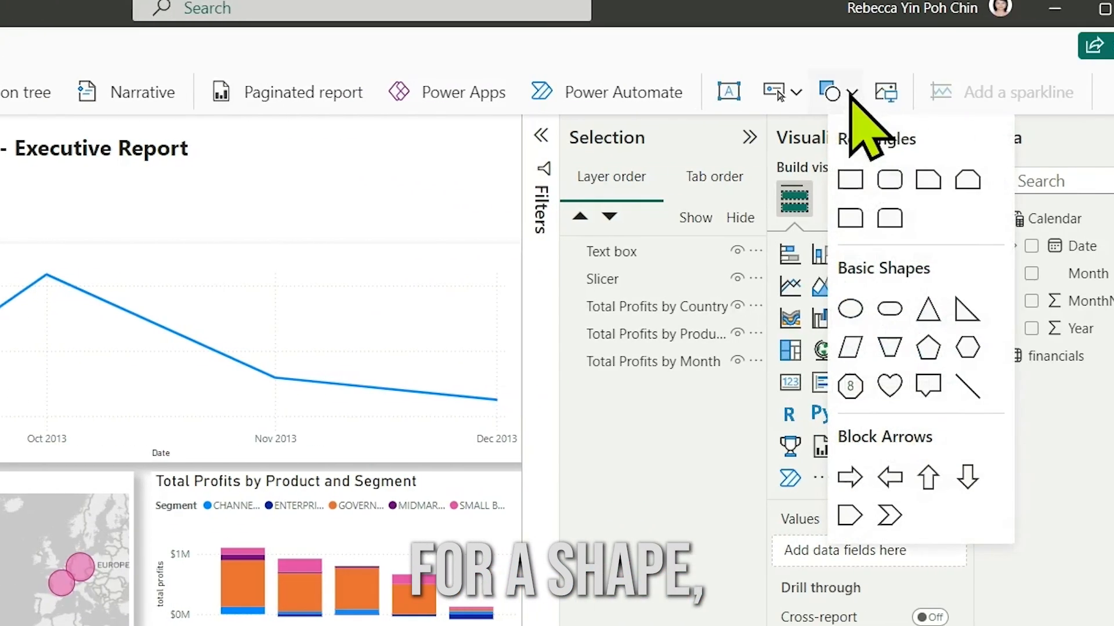
pyautogui.click(887, 174)
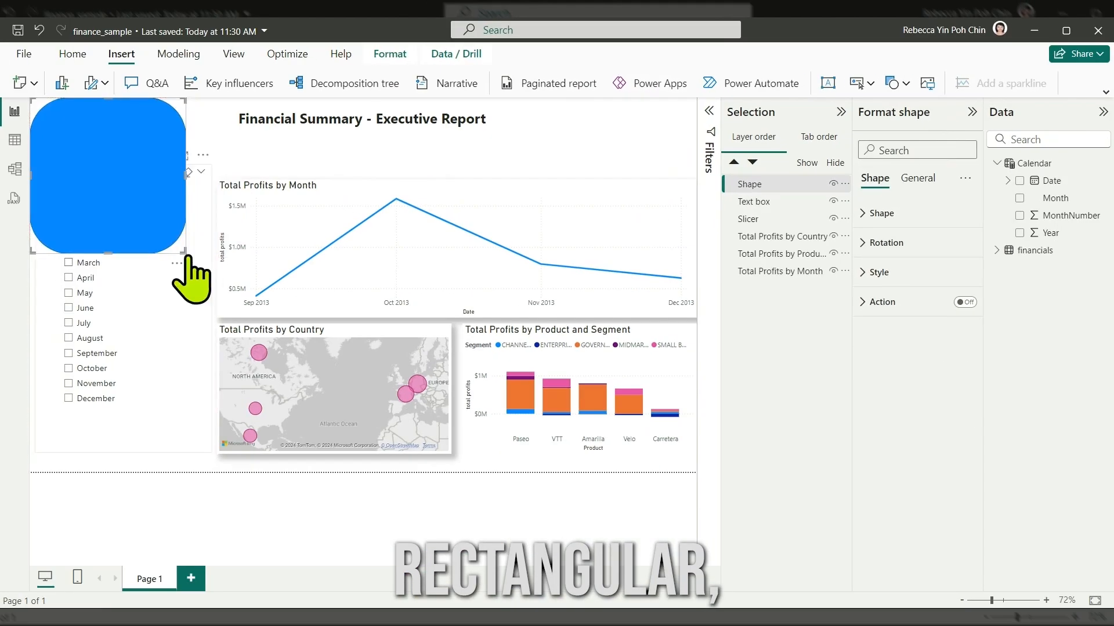
pyautogui.moveTo(184, 255); pyautogui.dragTo(699, 164)
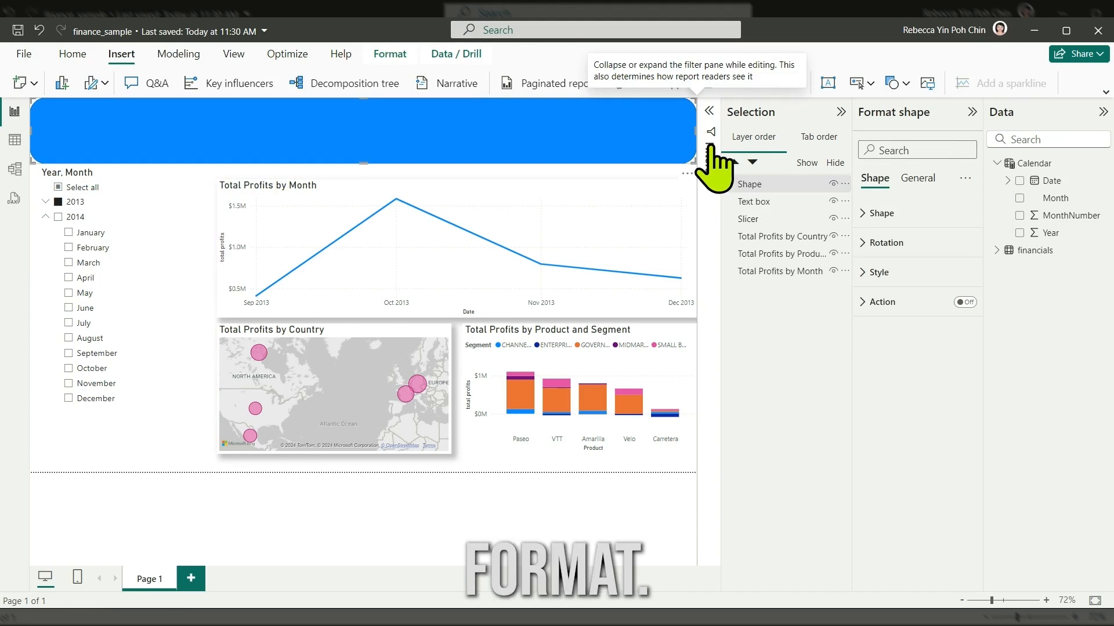
# Turn off the banner shape's border and set its fill color to #6B91C9.
pyautogui.click(874, 273)
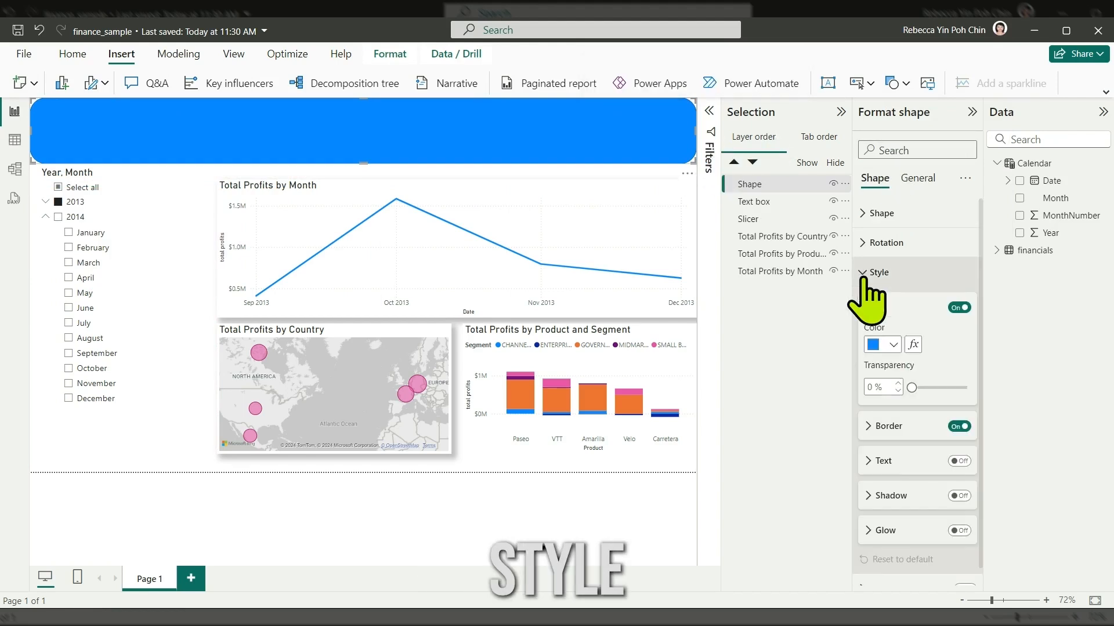
pyautogui.click(960, 426)
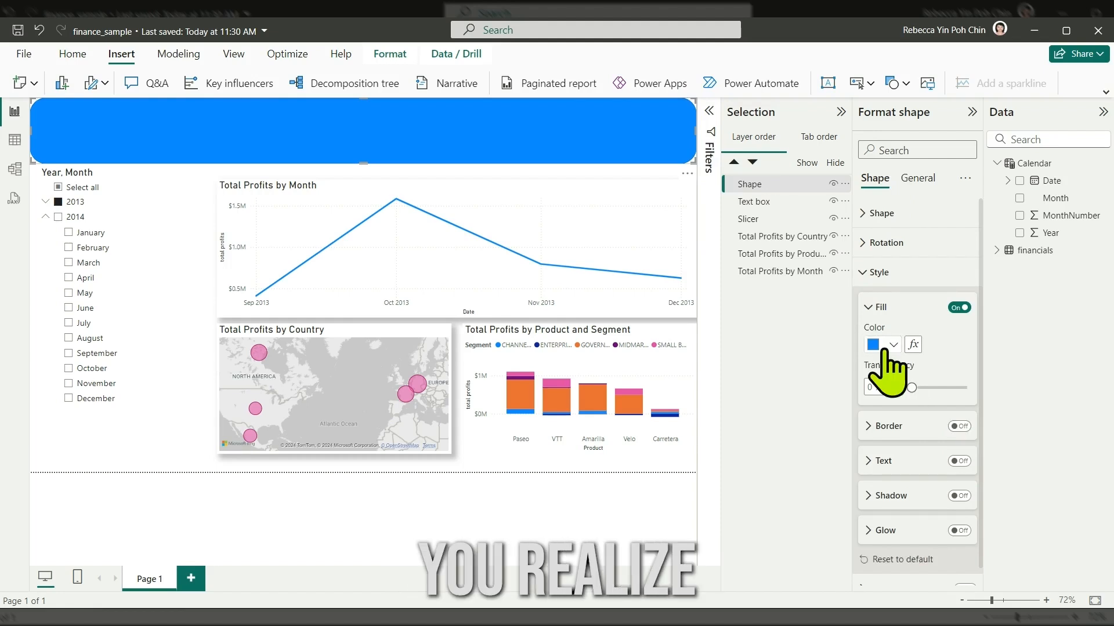
pyautogui.click(892, 345)
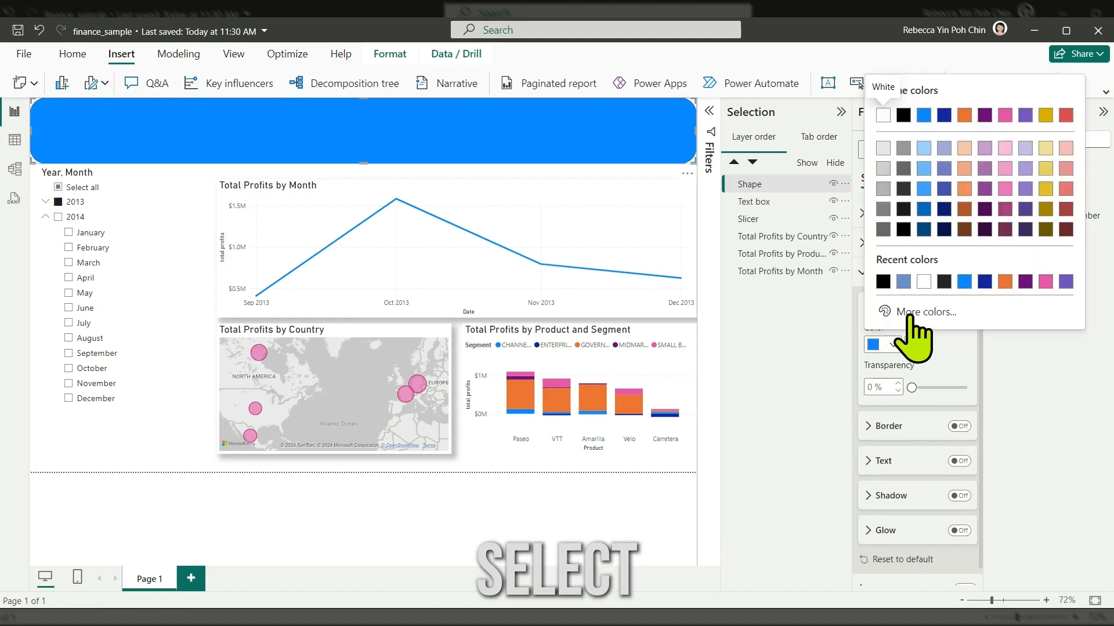
pyautogui.click(908, 313)
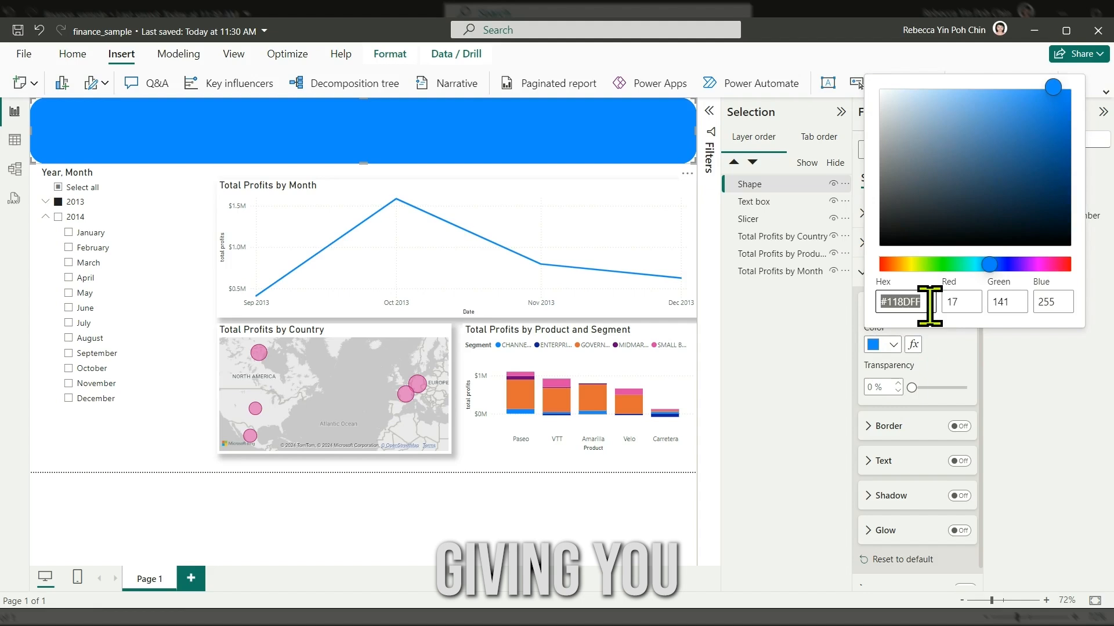
pyautogui.click(930, 306)
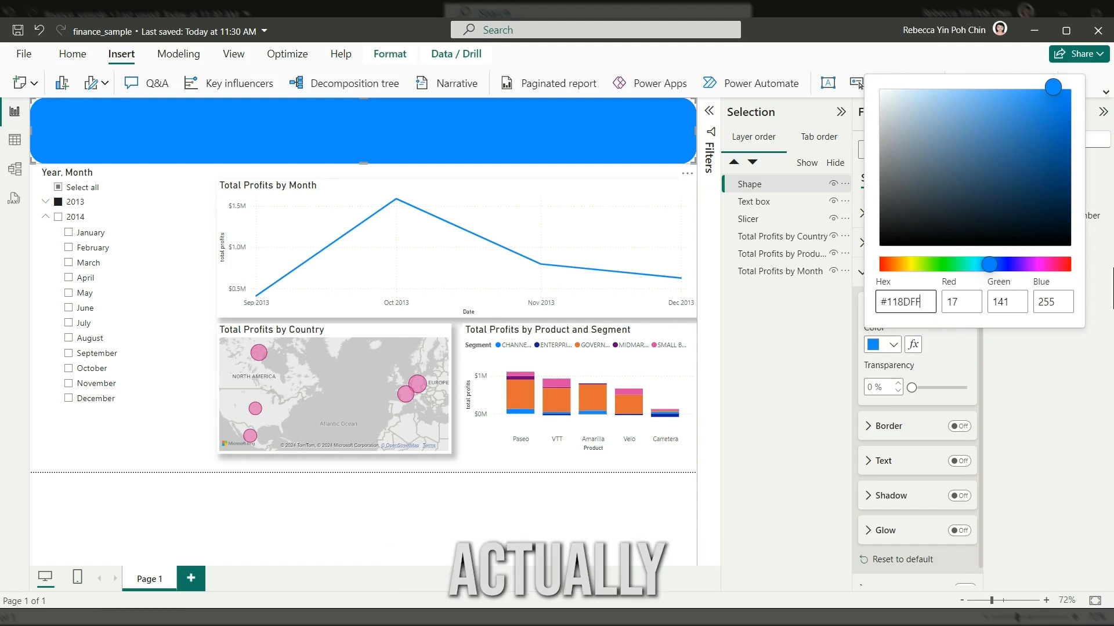
pyautogui.press('BackSpace')
pyautogui.press('BackSpace')
pyautogui.press('BackSpace')
pyautogui.press('BackSpace')
pyautogui.press('BackSpace')
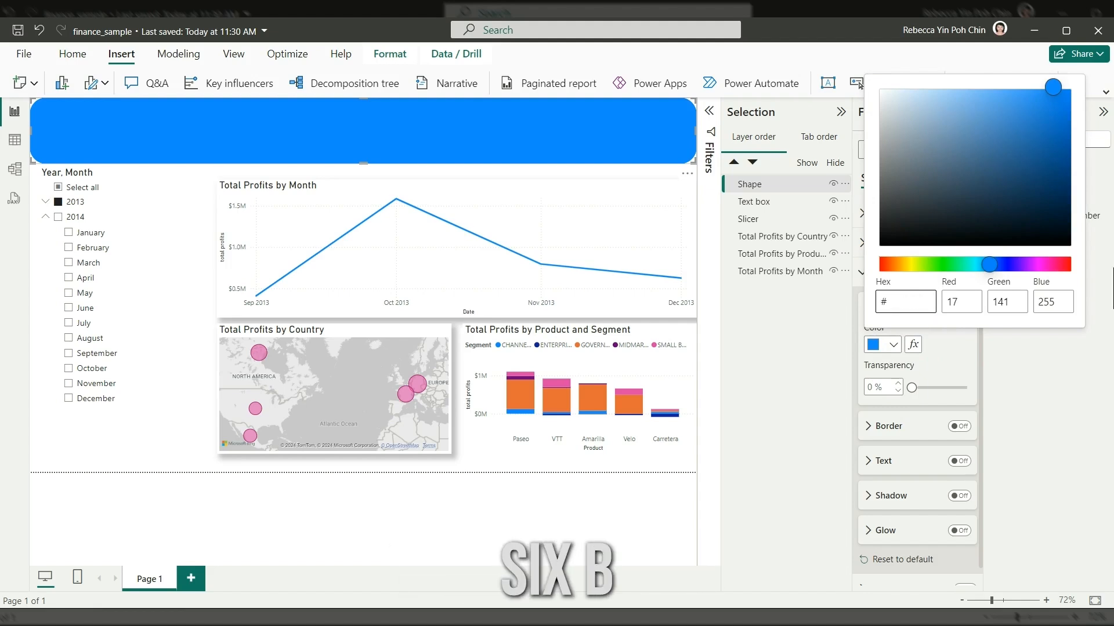
pyautogui.write('6B91')
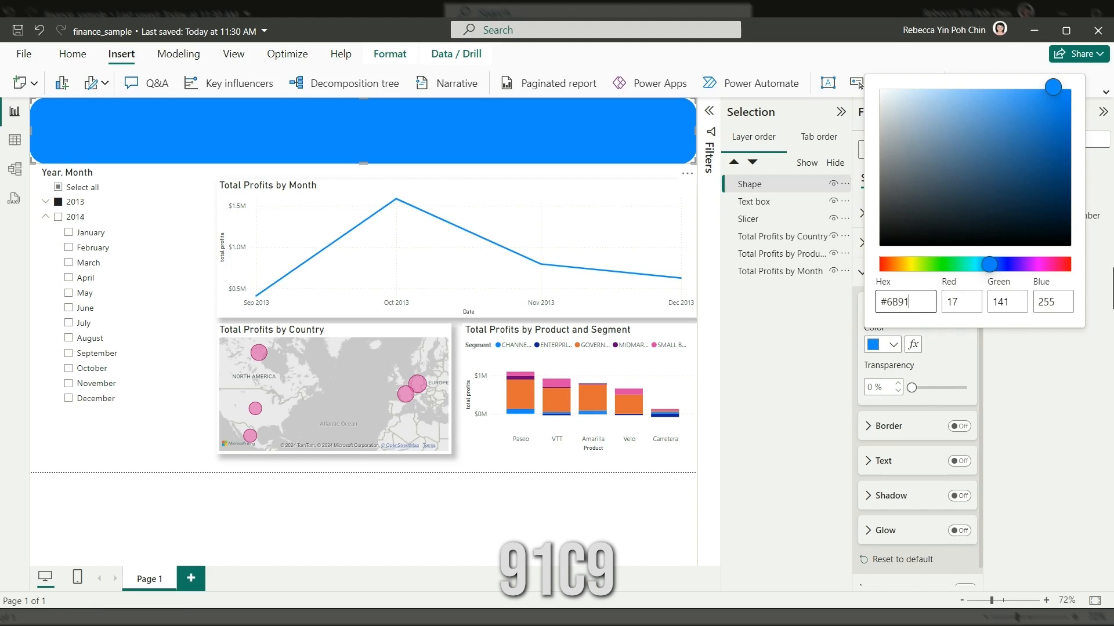
pyautogui.write('C9')
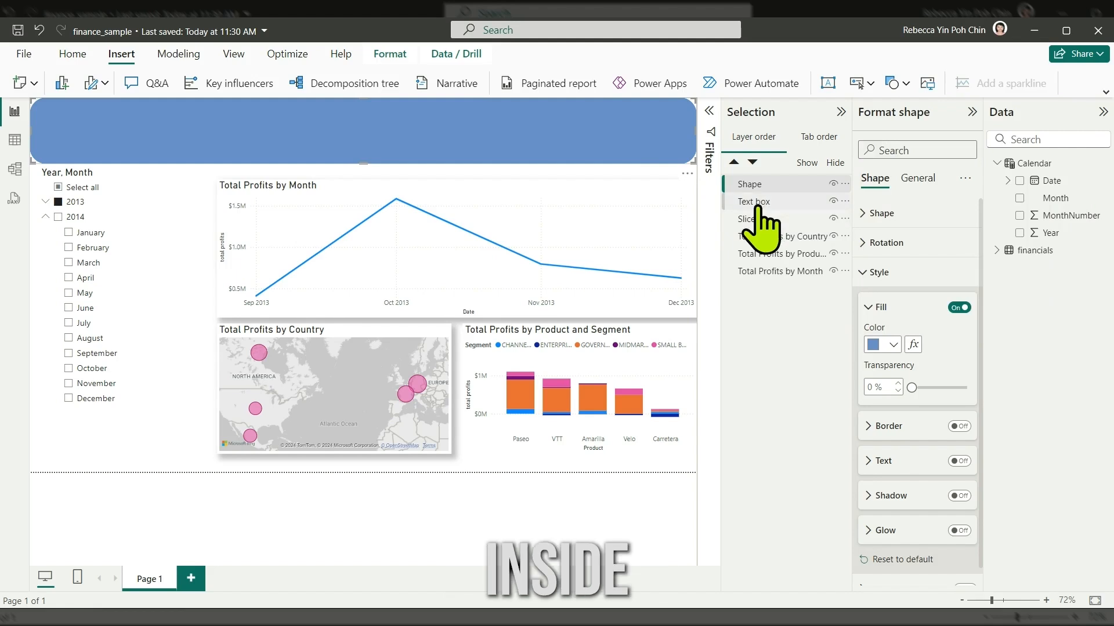
# Move the title text box above the banner shape in the layer order and color the title text white.
pyautogui.moveTo(757, 204); pyautogui.dragTo(755, 189)
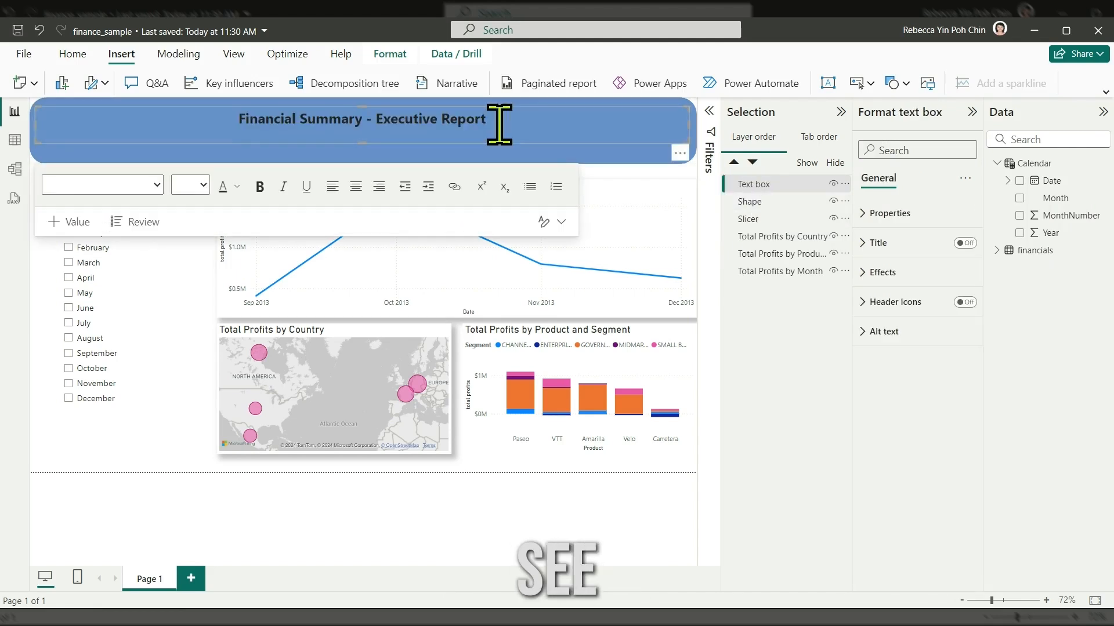
pyautogui.moveTo(498, 123); pyautogui.dragTo(233, 130)
pyautogui.click(231, 185)
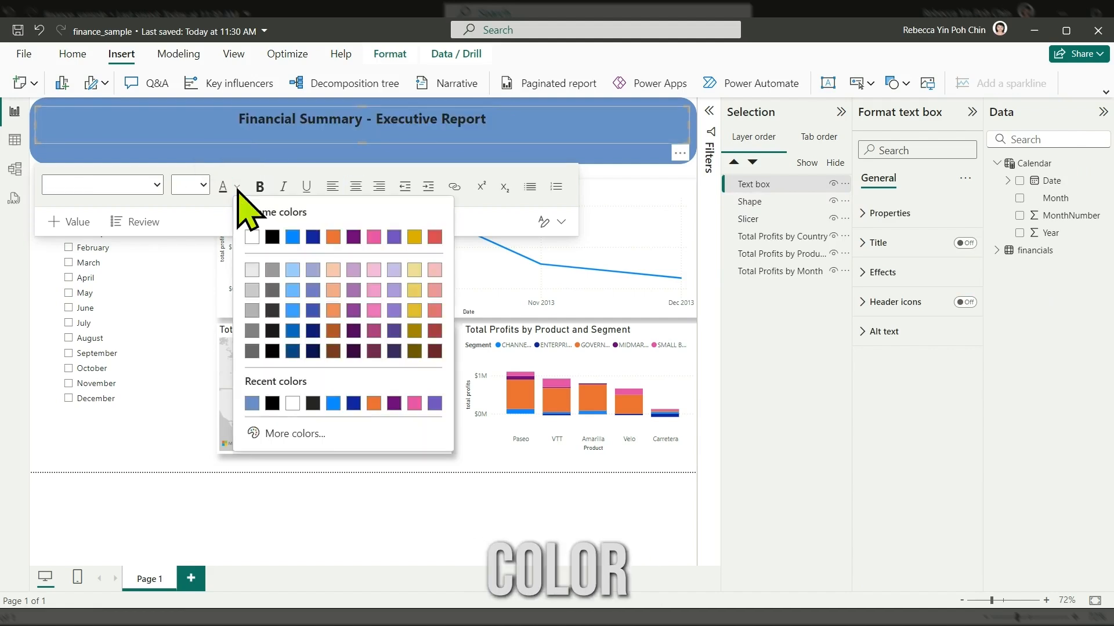
pyautogui.click(252, 235)
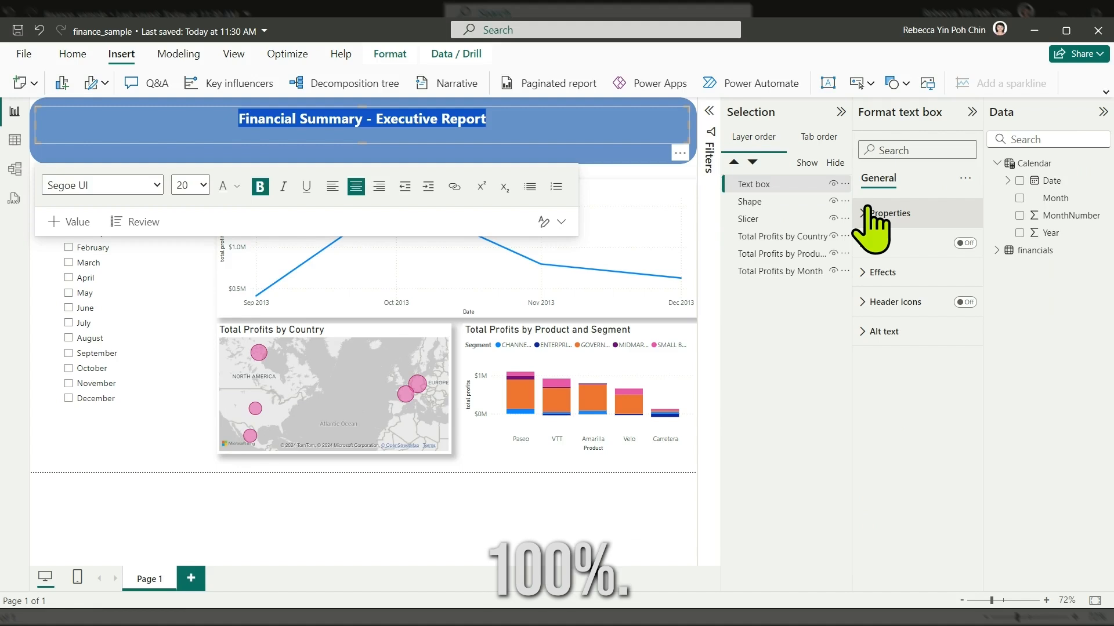
pyautogui.click(881, 272)
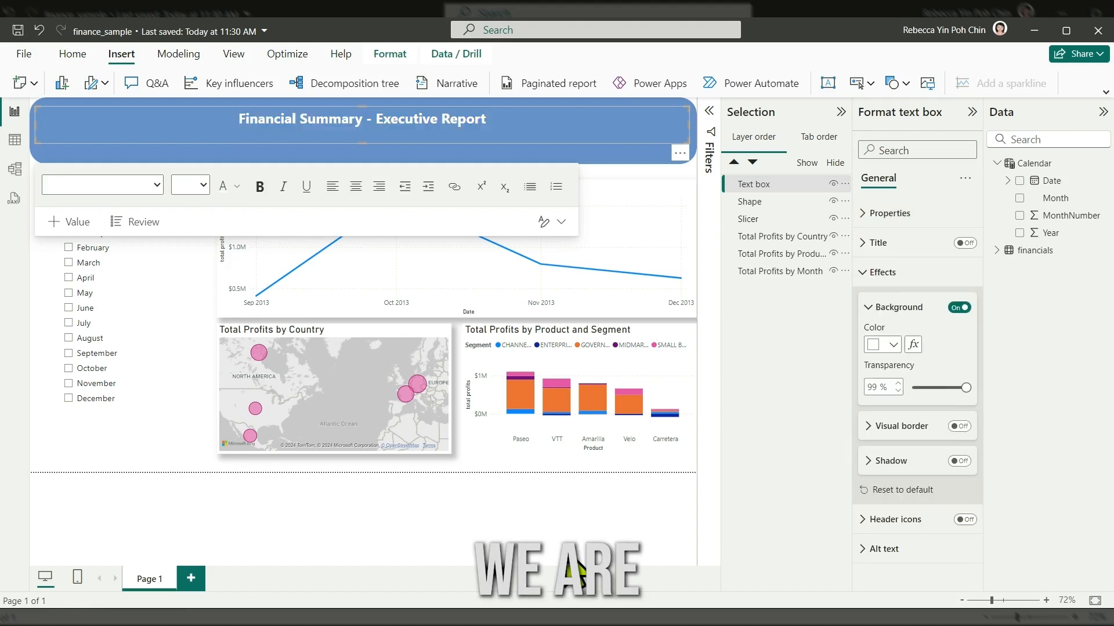
pyautogui.click(666, 482)
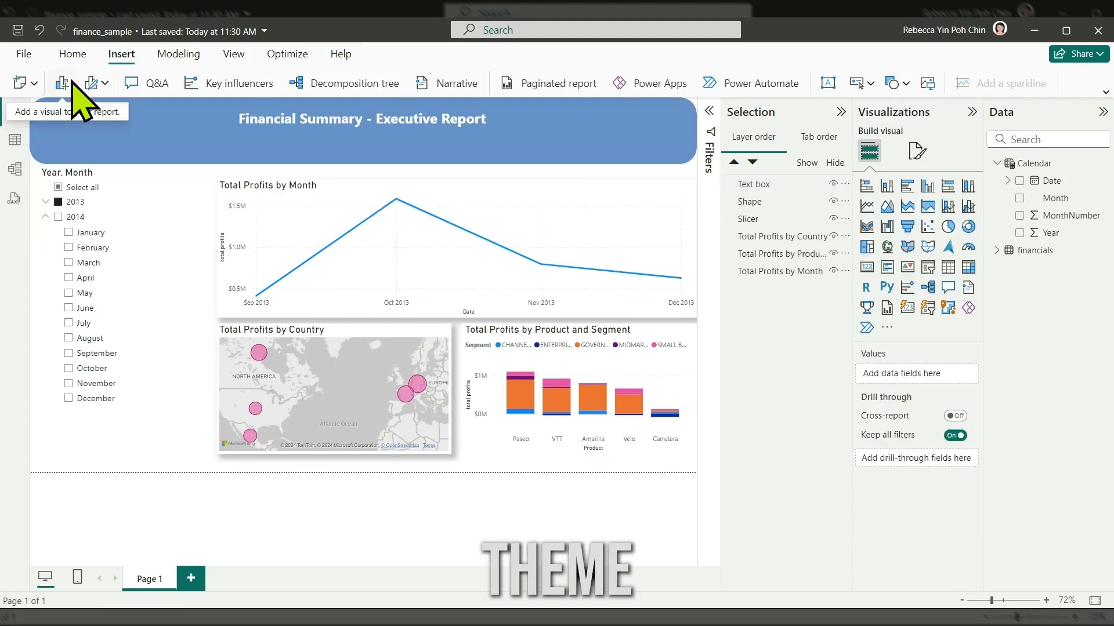
# Try the purple gradient theme and the dark grey theme on the report.
pyautogui.click(287, 53)
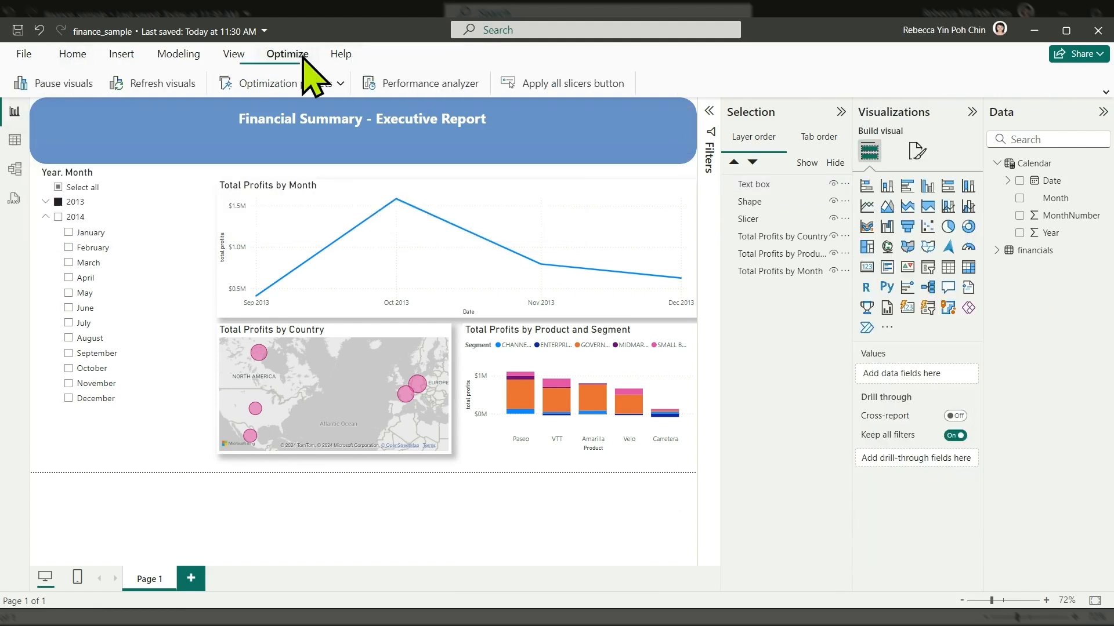
pyautogui.click(234, 53)
pyautogui.click(68, 85)
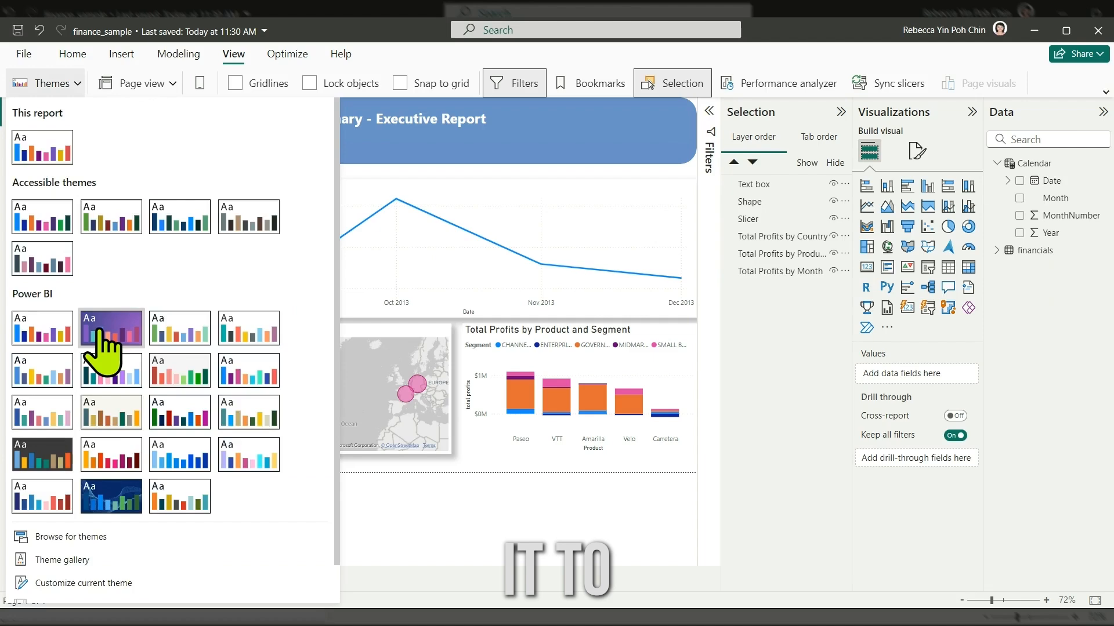
pyautogui.click(100, 331)
pyautogui.click(72, 85)
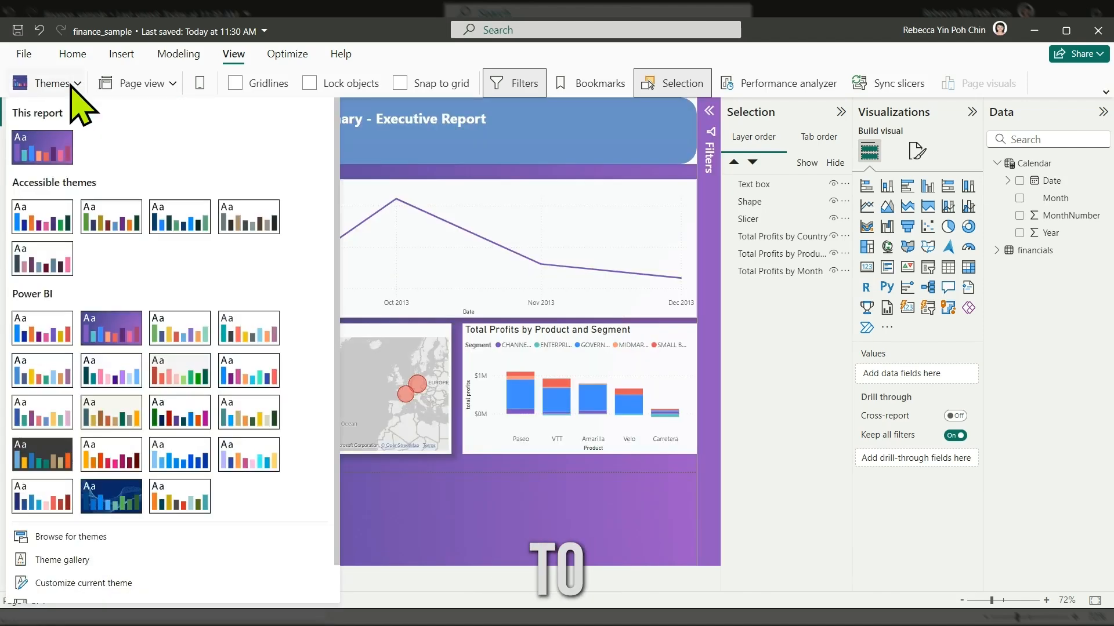
pyautogui.click(29, 461)
# Apply the dark blue Power BI theme with the curved line background to the report.
pyautogui.click(75, 84)
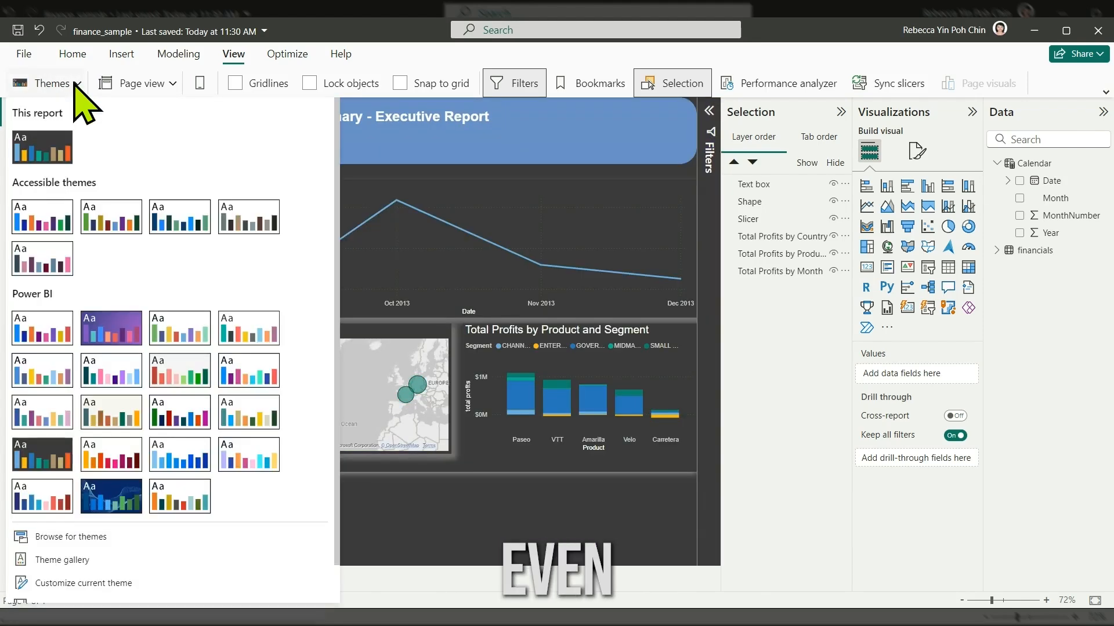
pyautogui.click(107, 498)
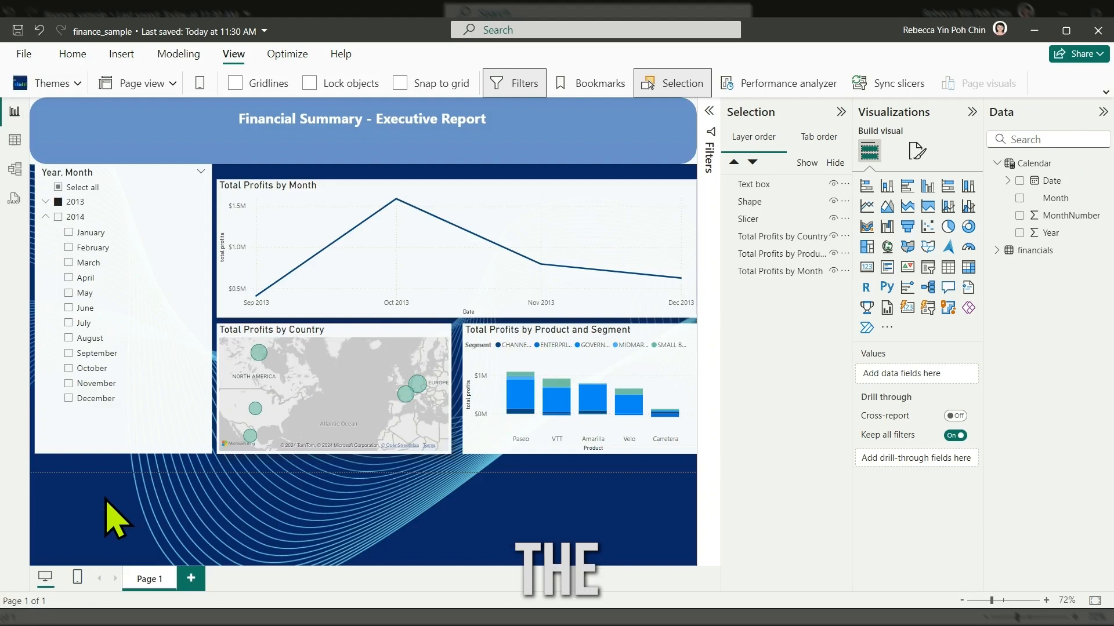